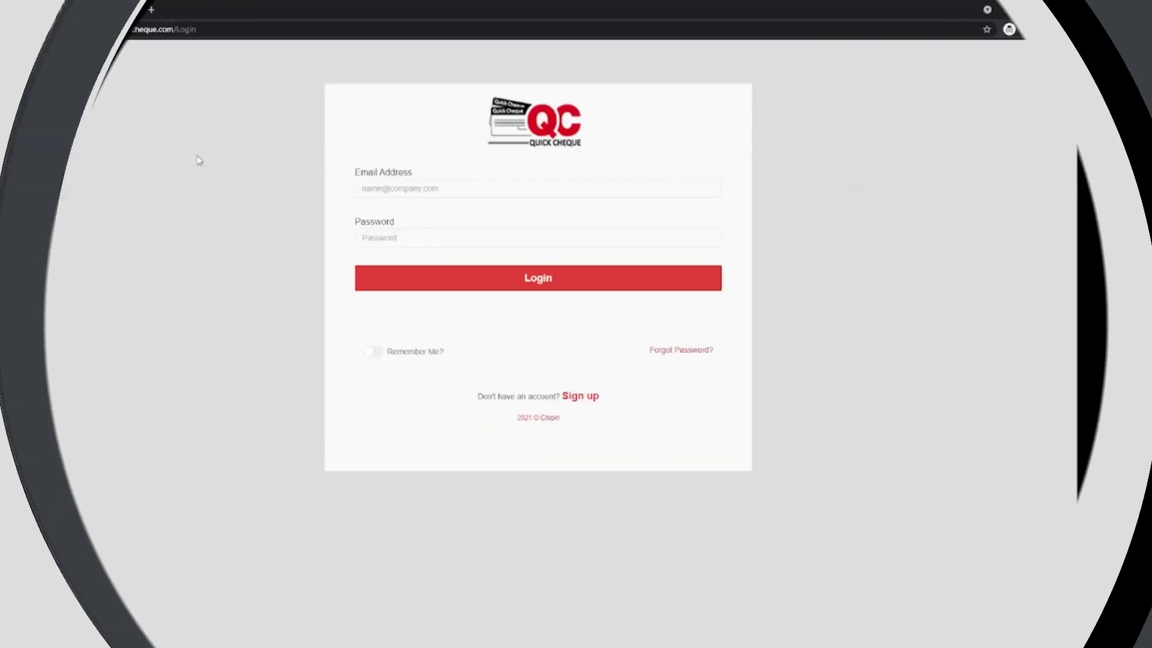
Sign in with the account email and password, then preview the Cheque Book, Bank/Cheque Format and Party dropdowns.
click(413, 191)
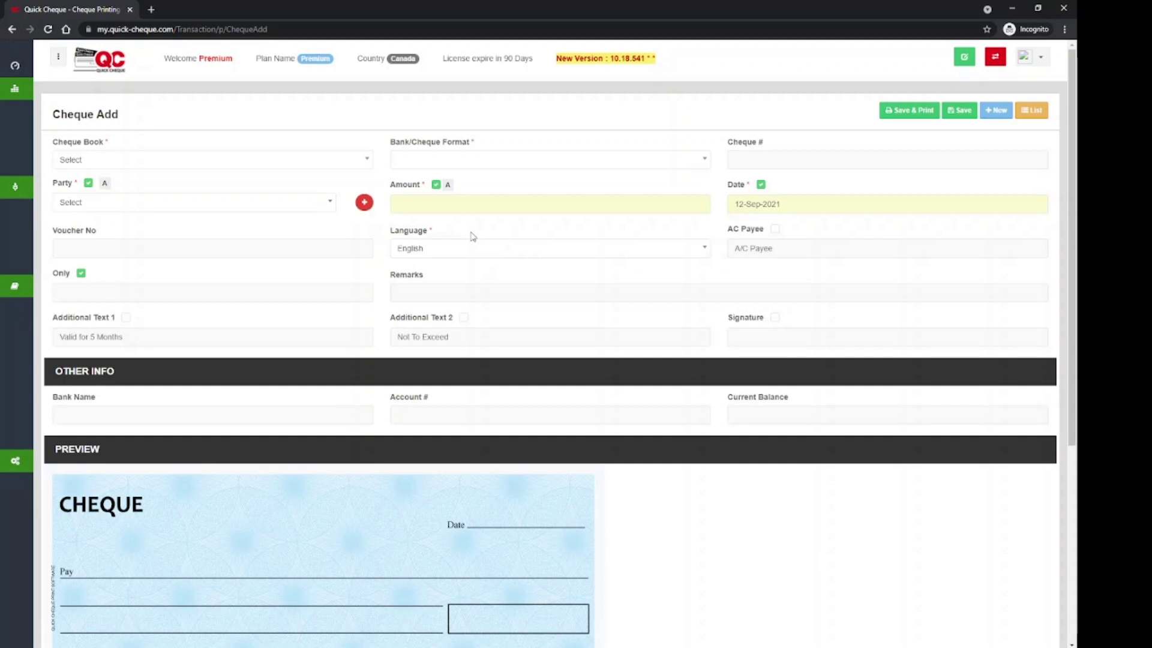
click(92, 162)
click(92, 161)
click(472, 170)
click(471, 169)
click(108, 206)
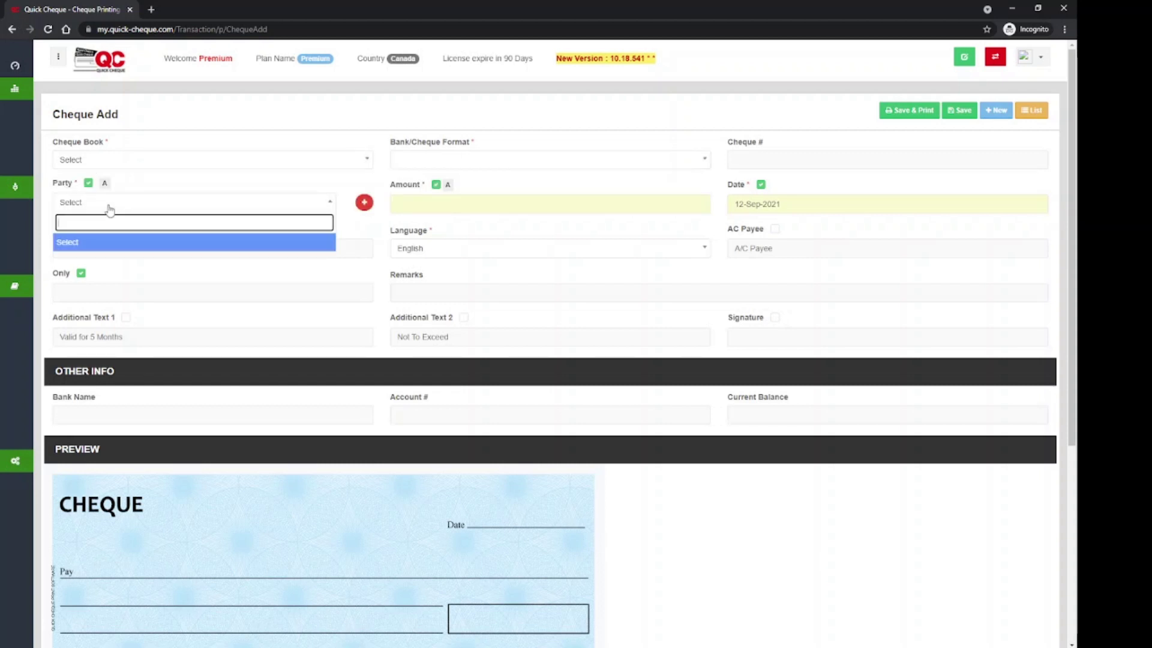
click(110, 209)
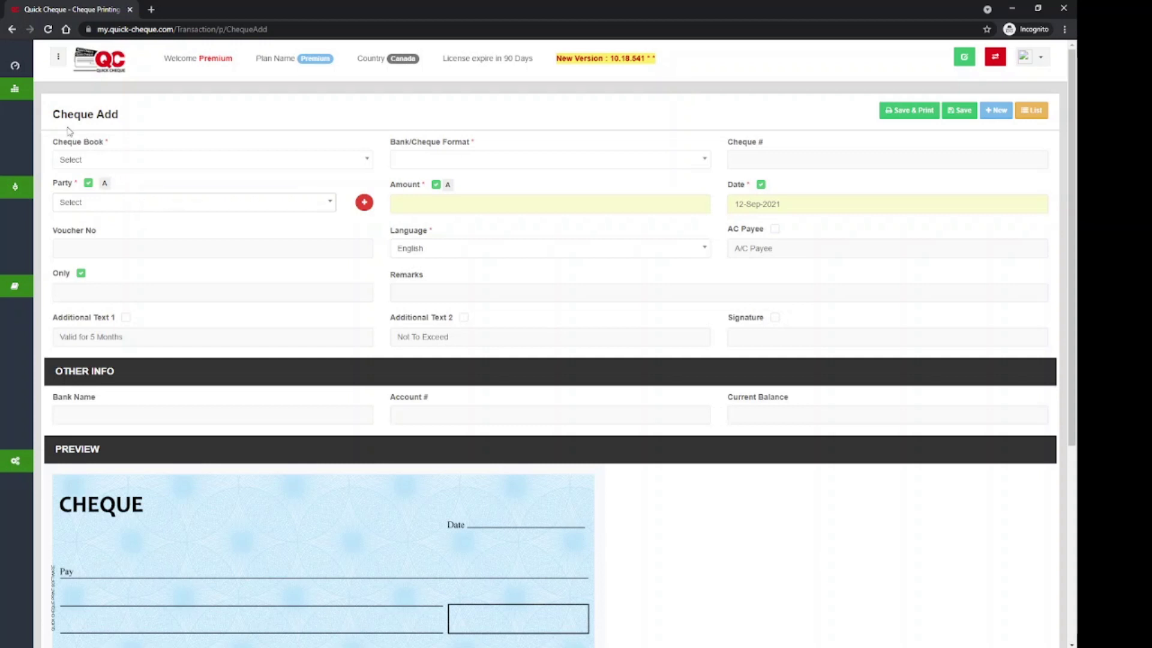
mouse_move(18, 107)
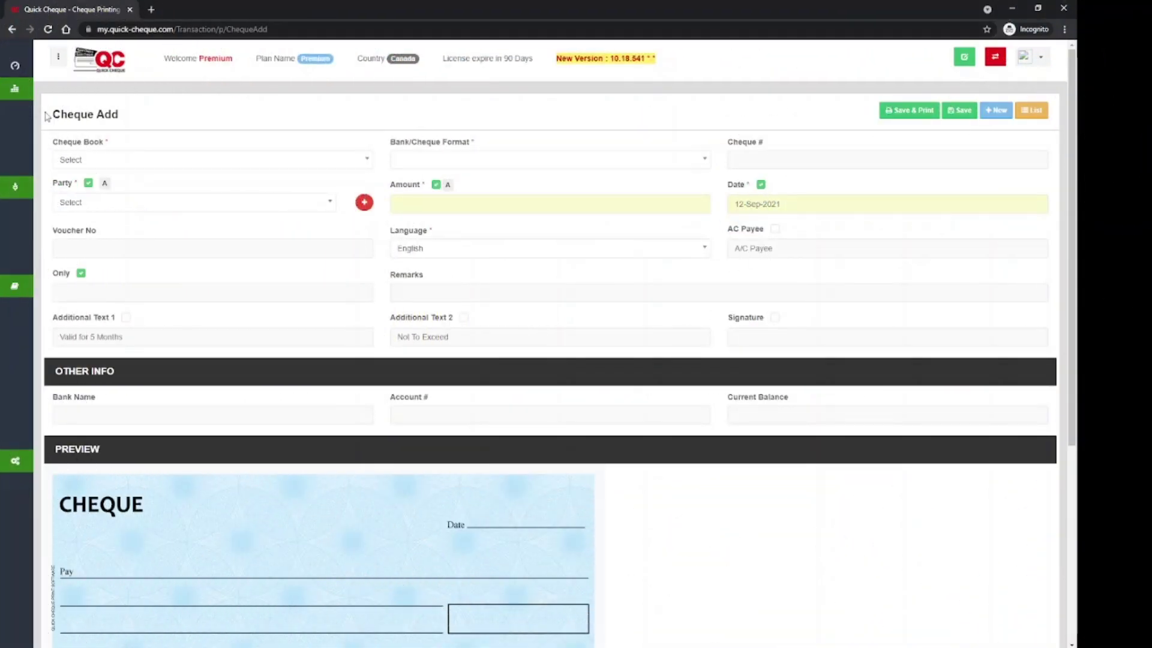
Open Master > Accounts and start a new entry from the empty Account List.
mouse_move(23, 113)
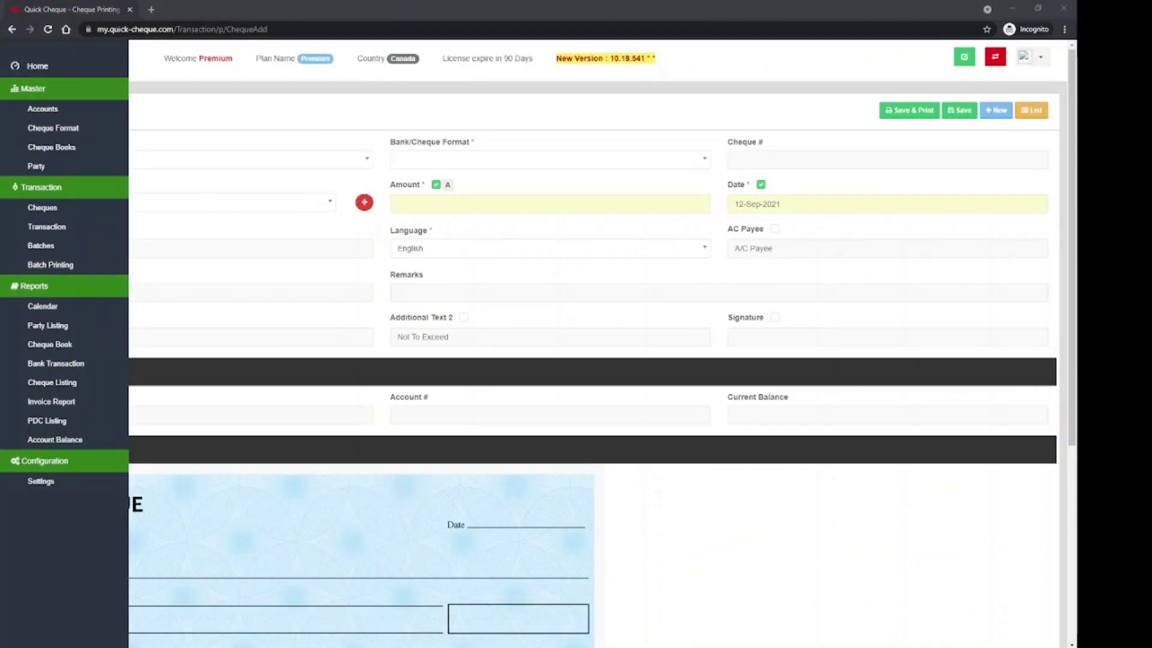
click(33, 111)
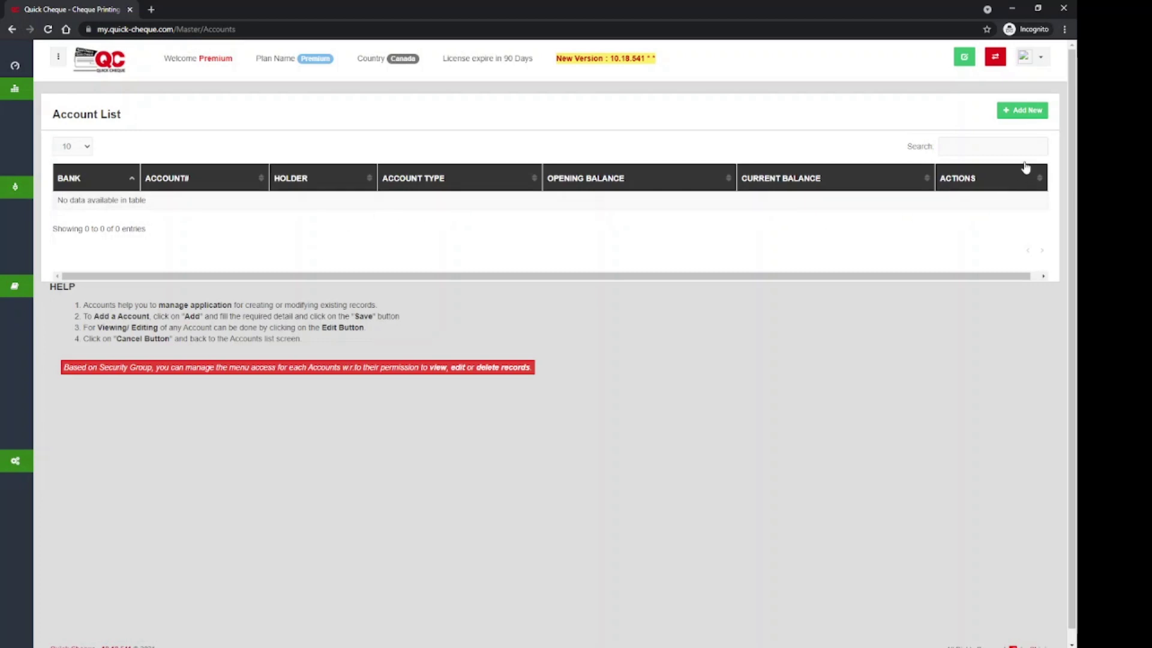
click(1026, 117)
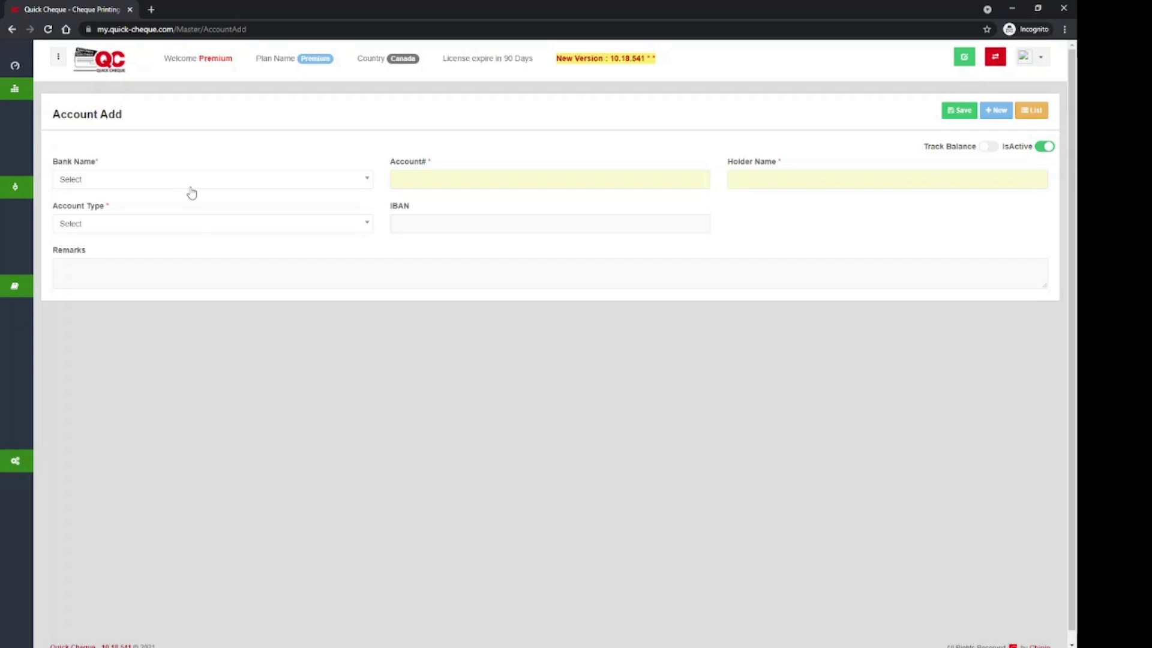
Choose Bank of Montreal (BMO) and enter the account number and holder's name.
click(191, 180)
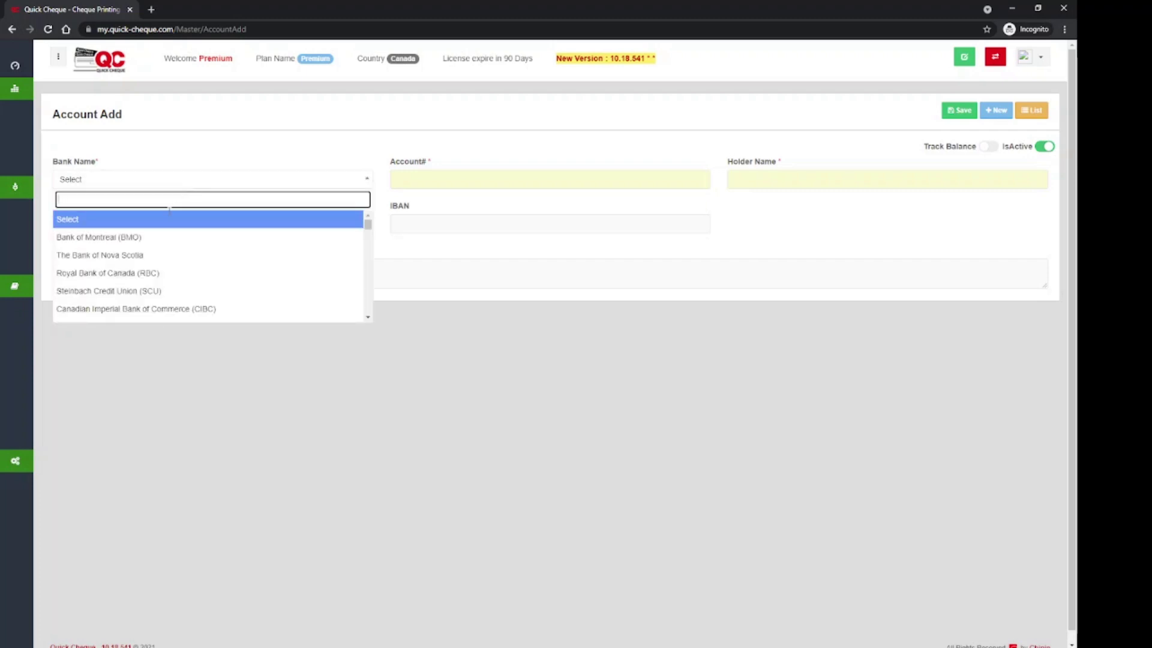
click(150, 238)
click(443, 180)
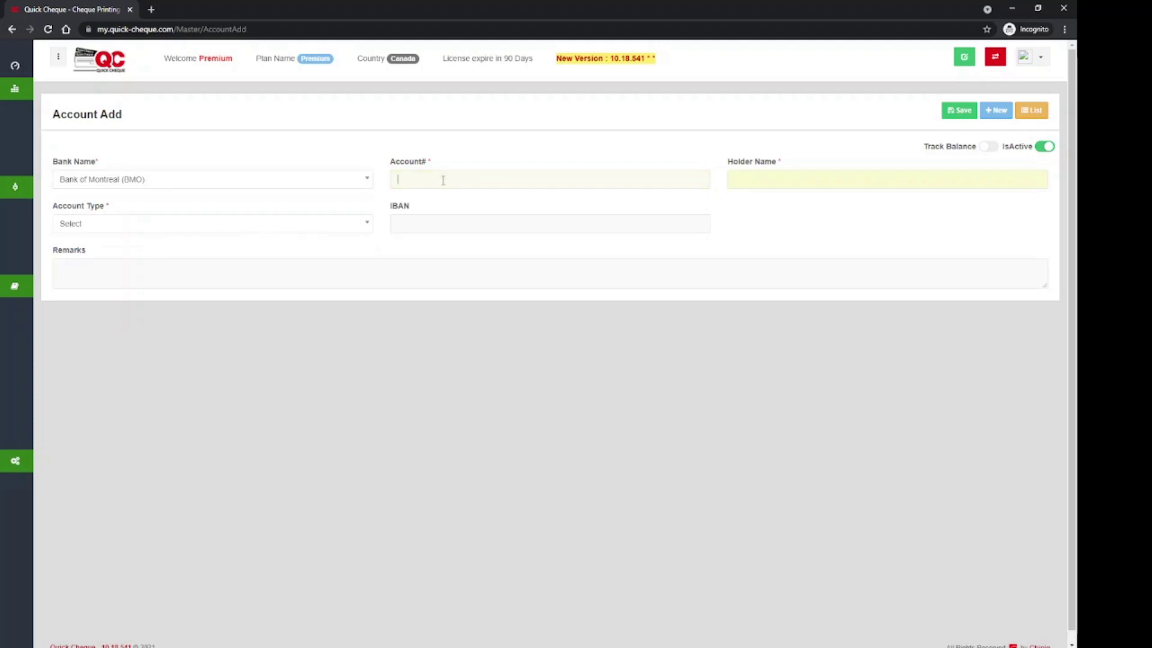
text(4444555556666)
click(773, 179)
Set the account type to Current Account, enter the IBAN, and save the account.
click(144, 225)
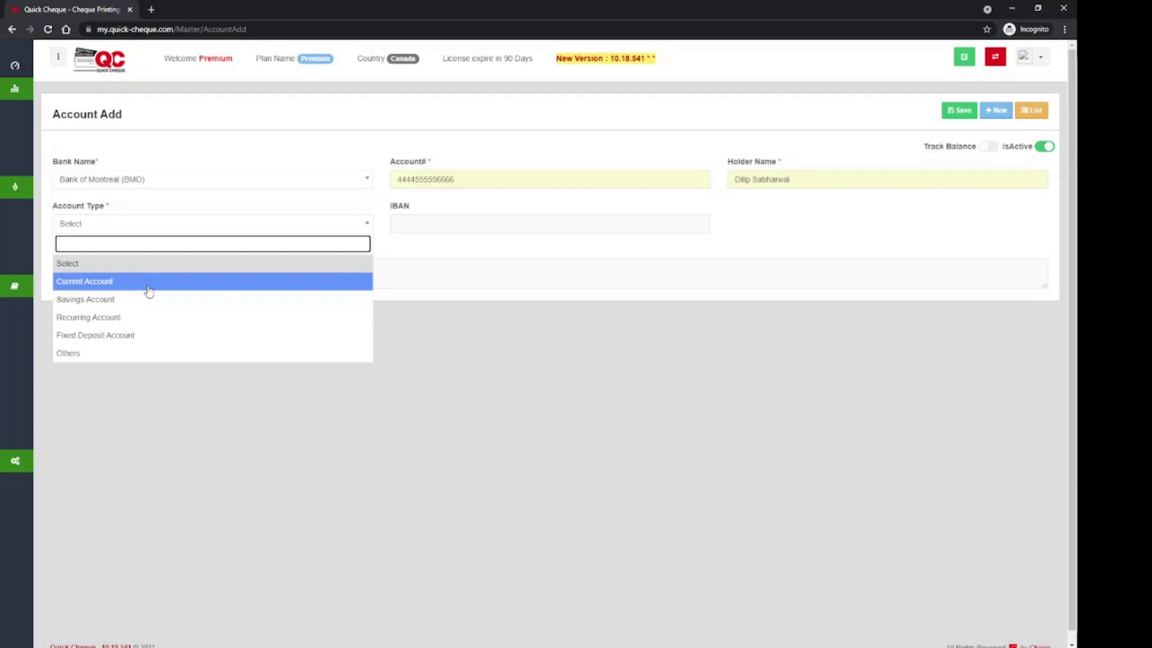
click(149, 291)
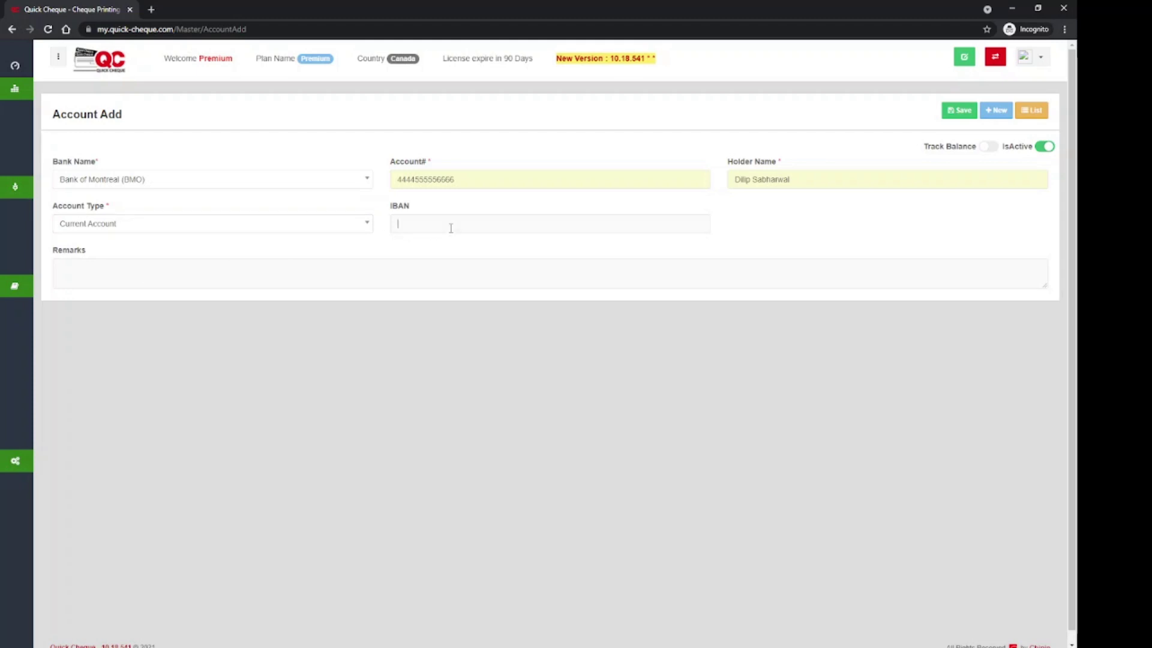
text(CA7878787875656)
click(956, 120)
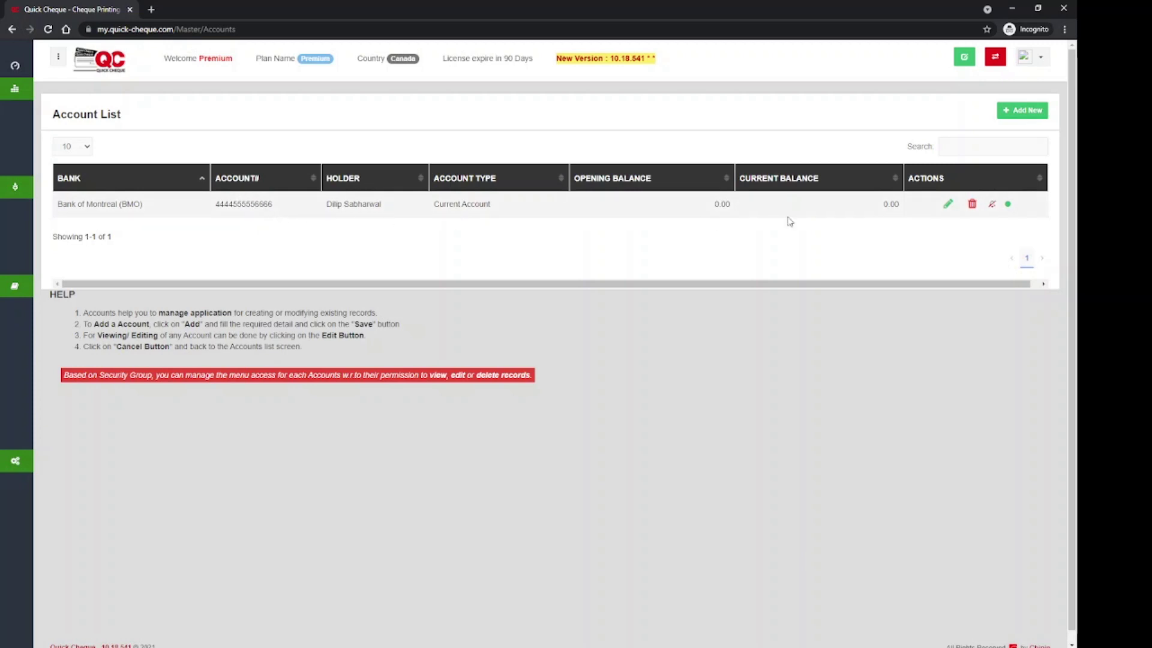
Add and save a Bank of Montreal (BMO) Current Account with its number and holder 'Chipin Computer Consul'.
click(1029, 113)
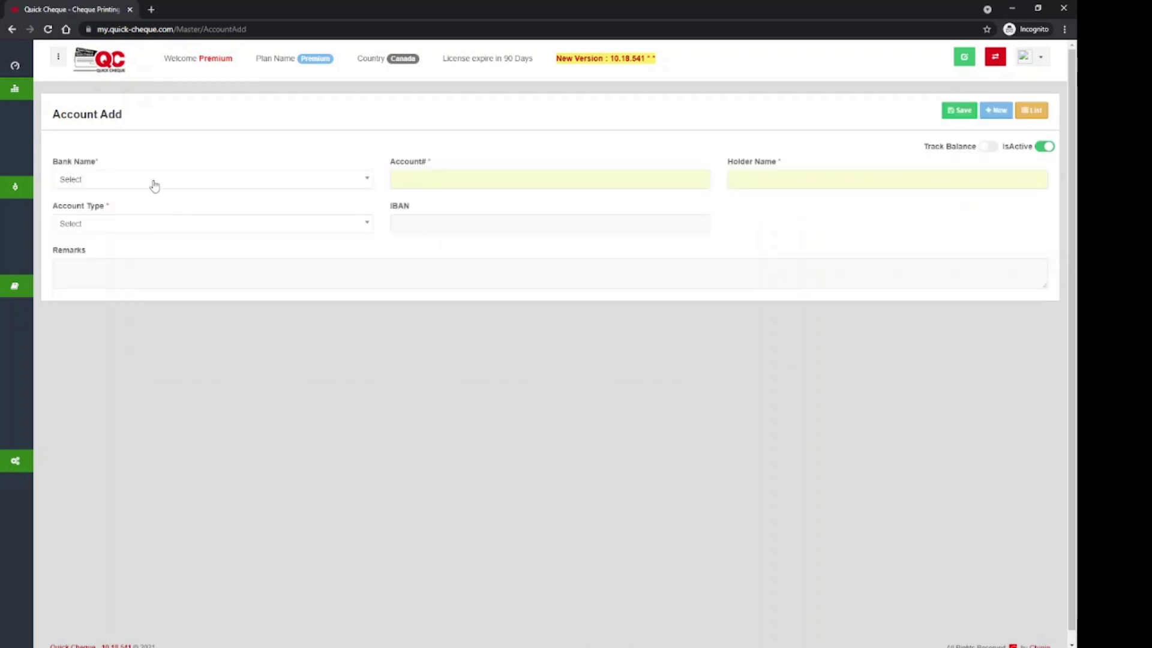
click(152, 180)
click(154, 239)
click(458, 178)
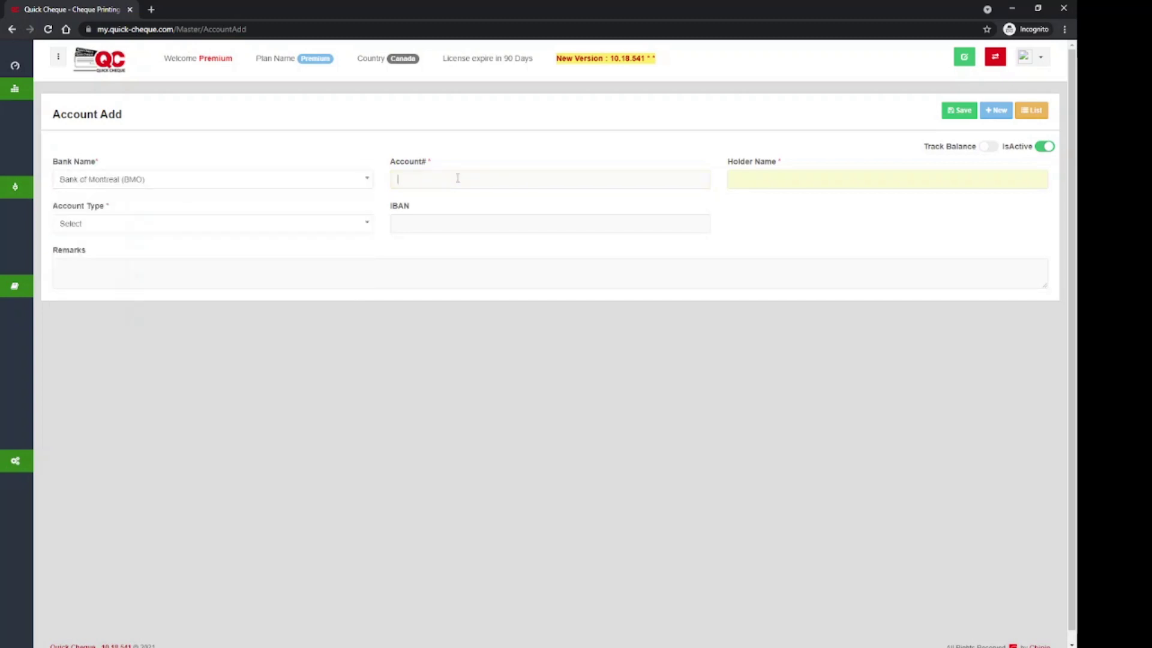
text(1111222233333)
text(Chipin Computer Consul)
key(Tab)
click(170, 225)
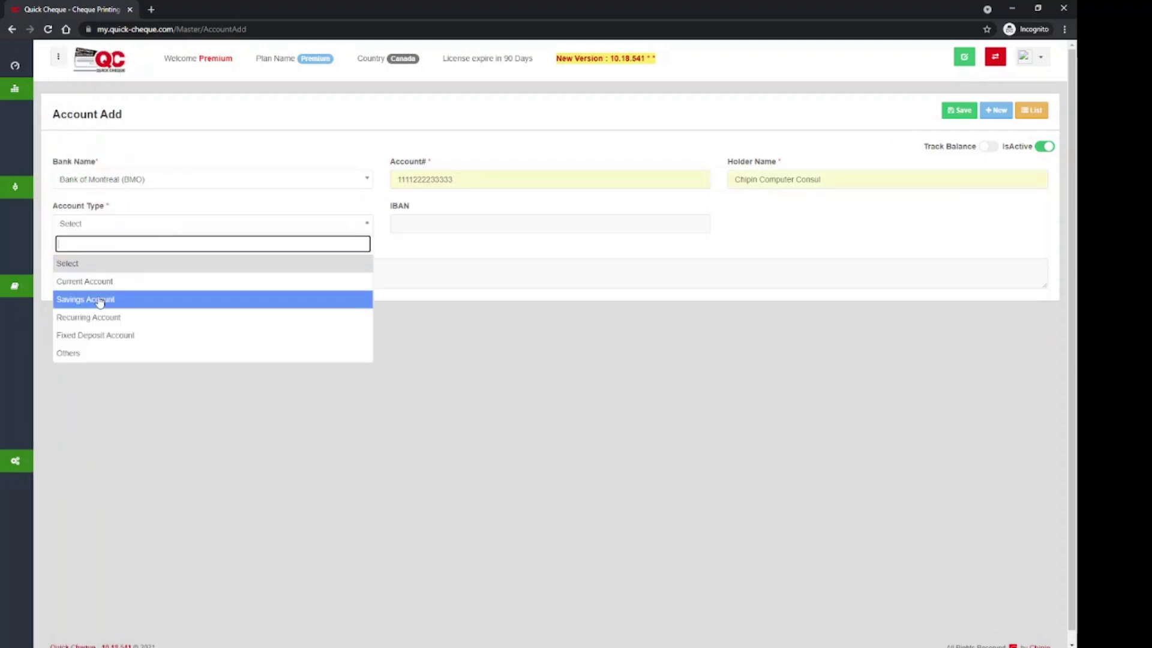
click(90, 282)
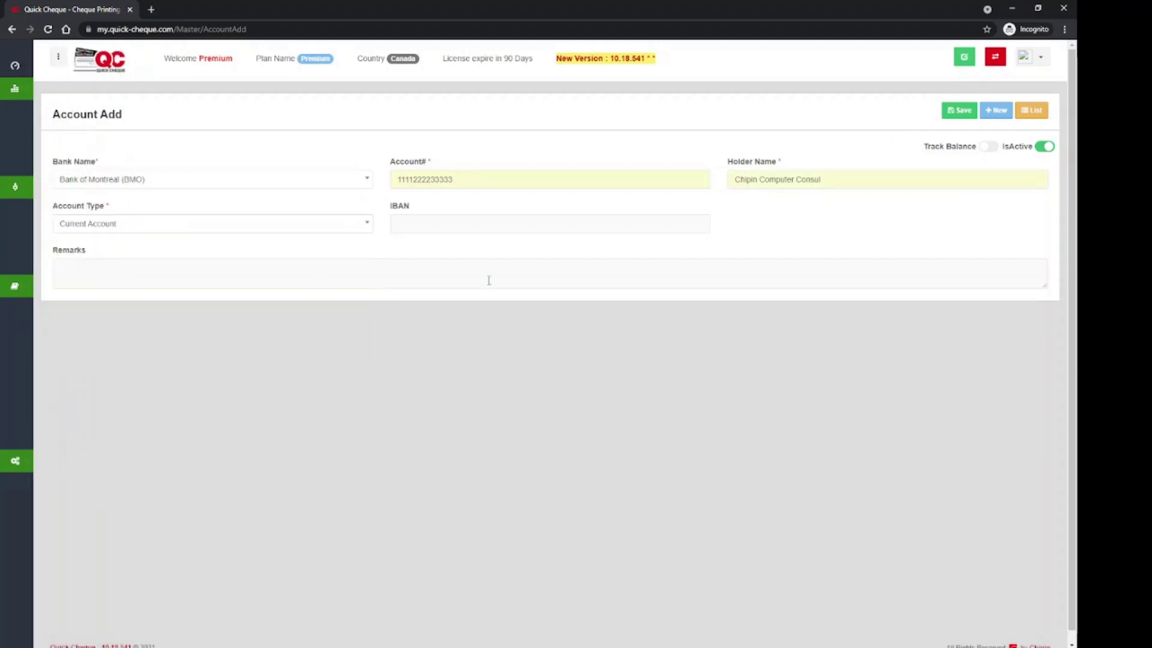
click(957, 111)
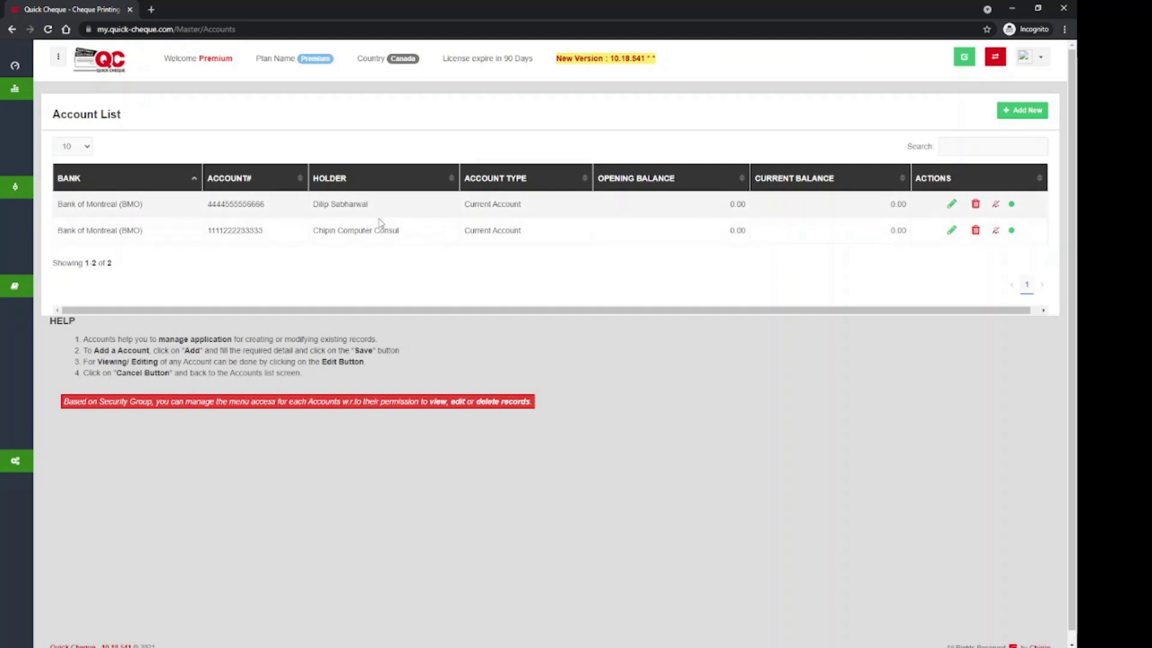
drag(368, 204, 321, 233)
click(895, 219)
click(952, 205)
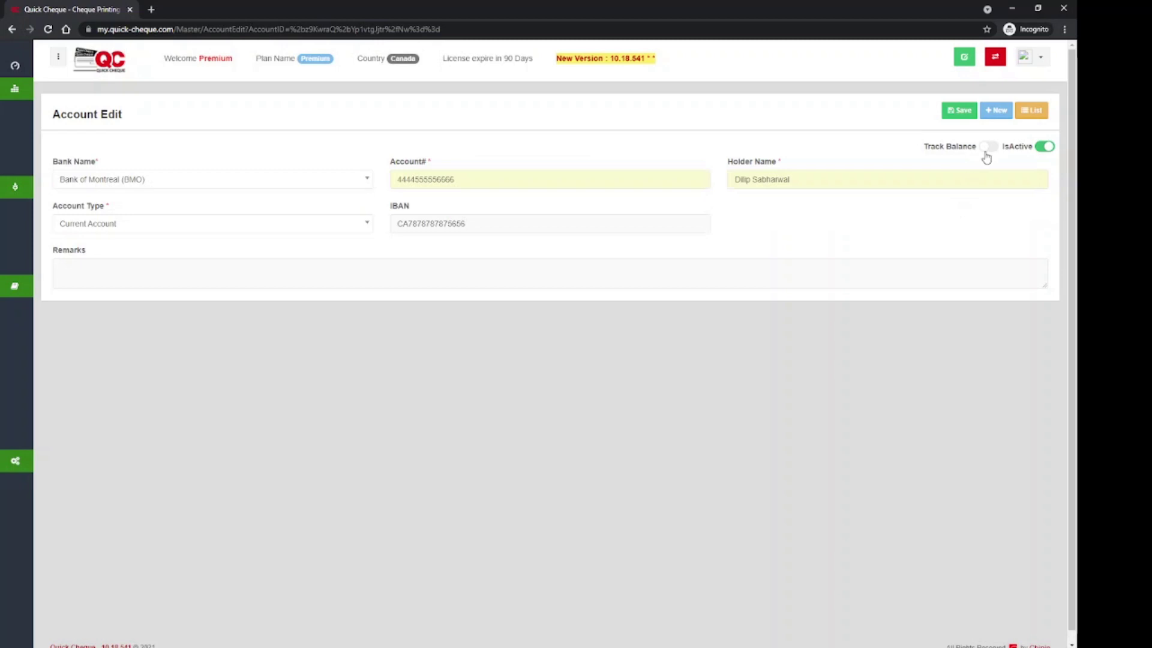
click(987, 147)
click(766, 220)
drag(766, 220, 708, 221)
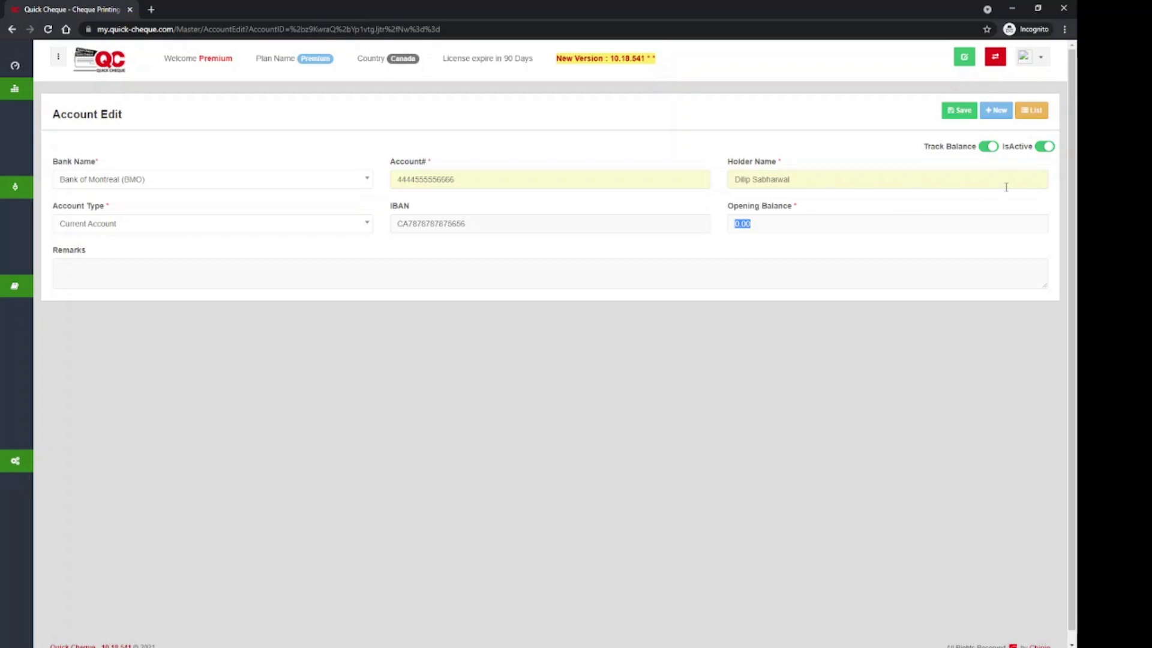
click(1029, 111)
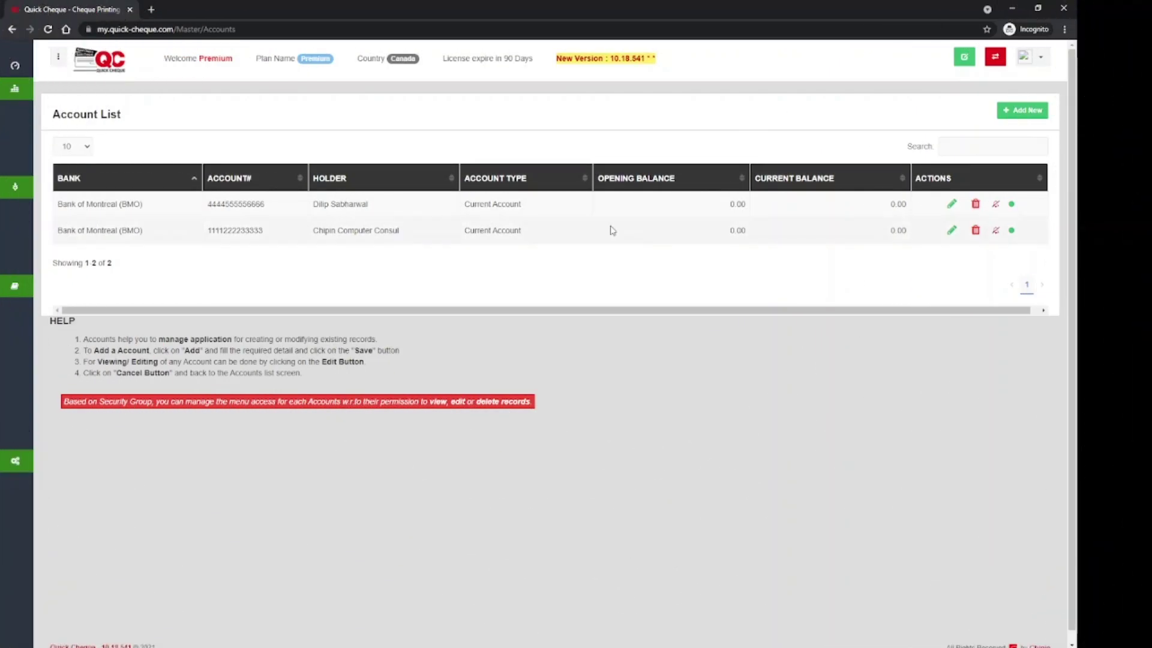
Open Master > Cheque Format and bring up the predefined template importer.
mouse_move(17, 108)
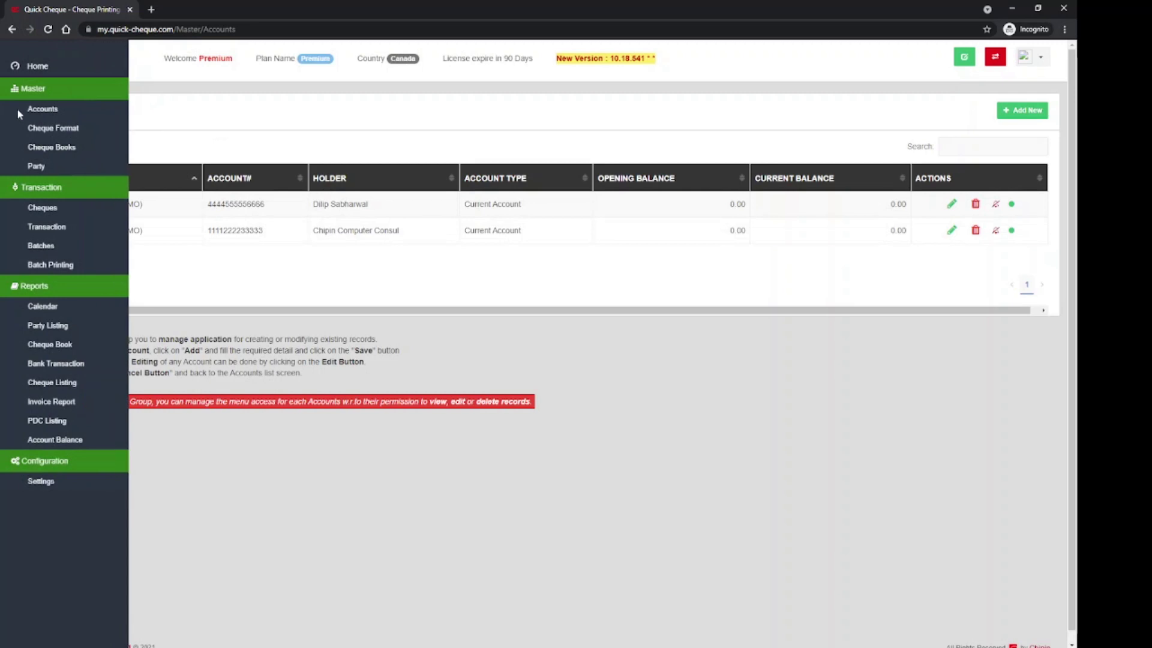
click(49, 132)
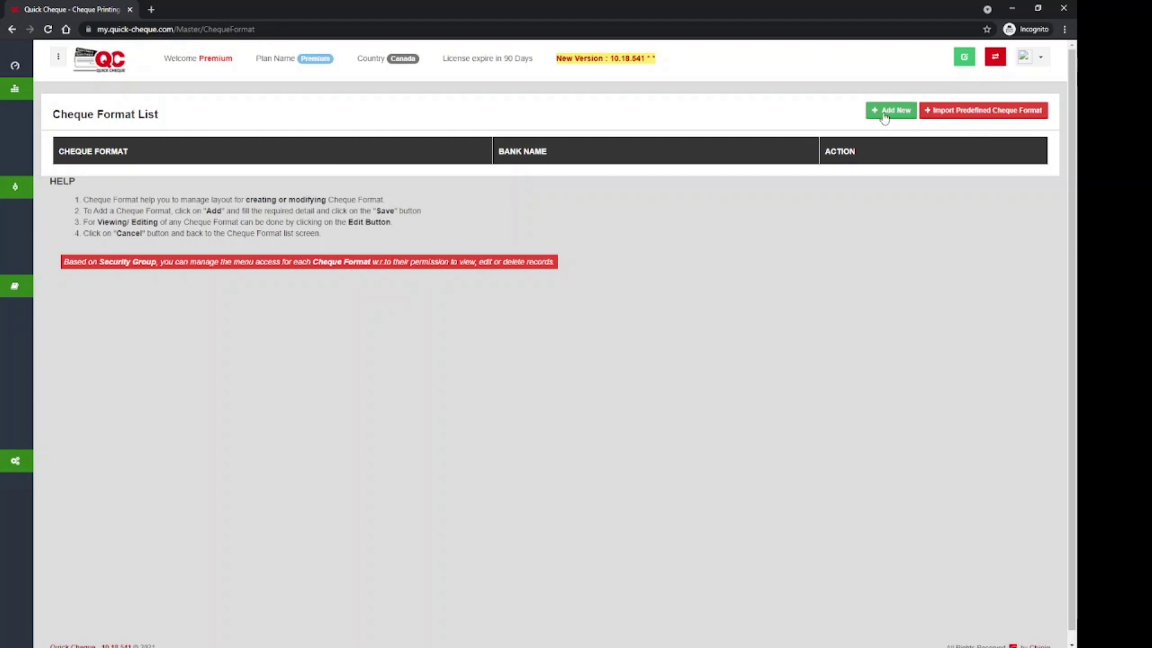
click(991, 111)
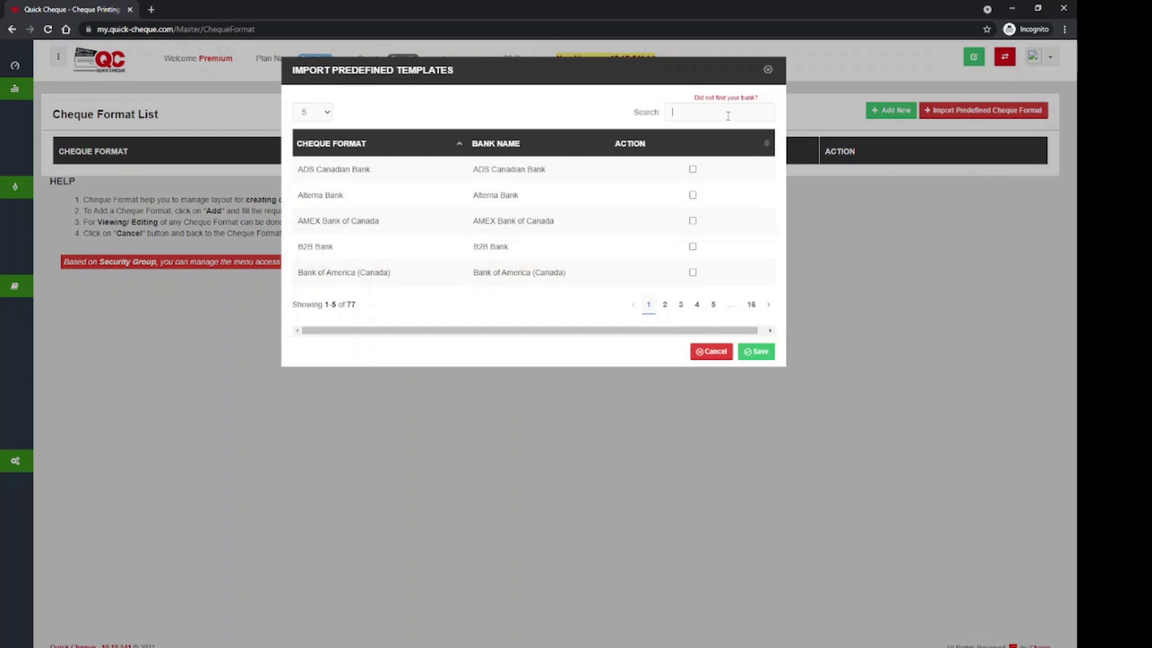
Search 'bank of mo', tick the Bank of Montreal (BMO) template and import it.
text(bank o)
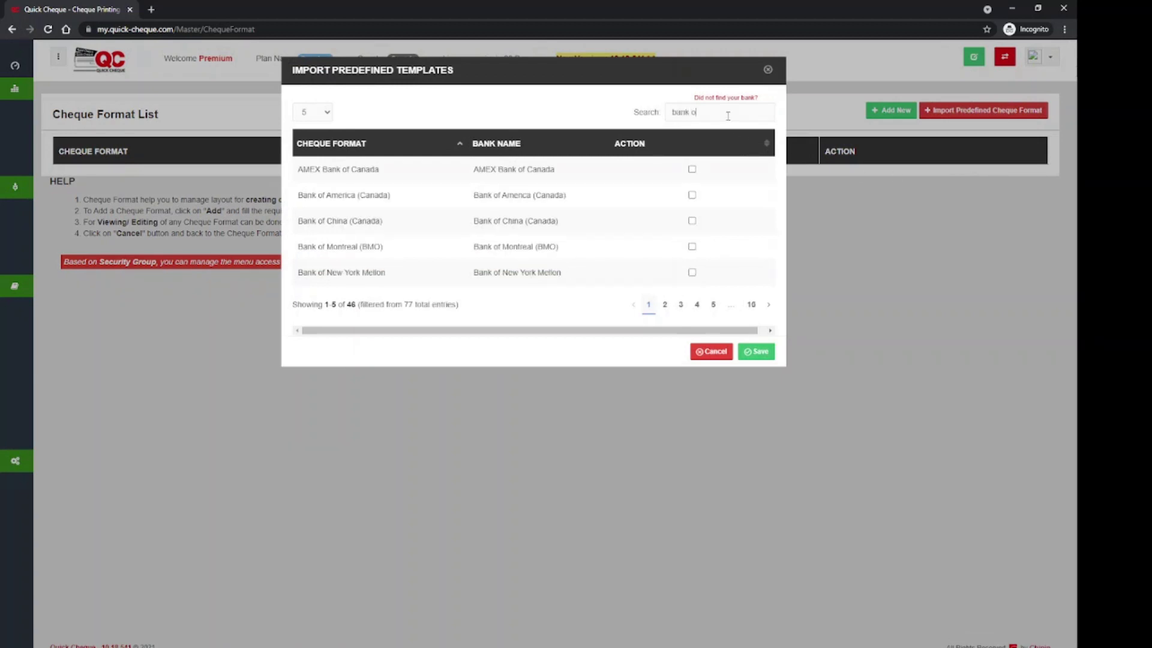
text(f mo)
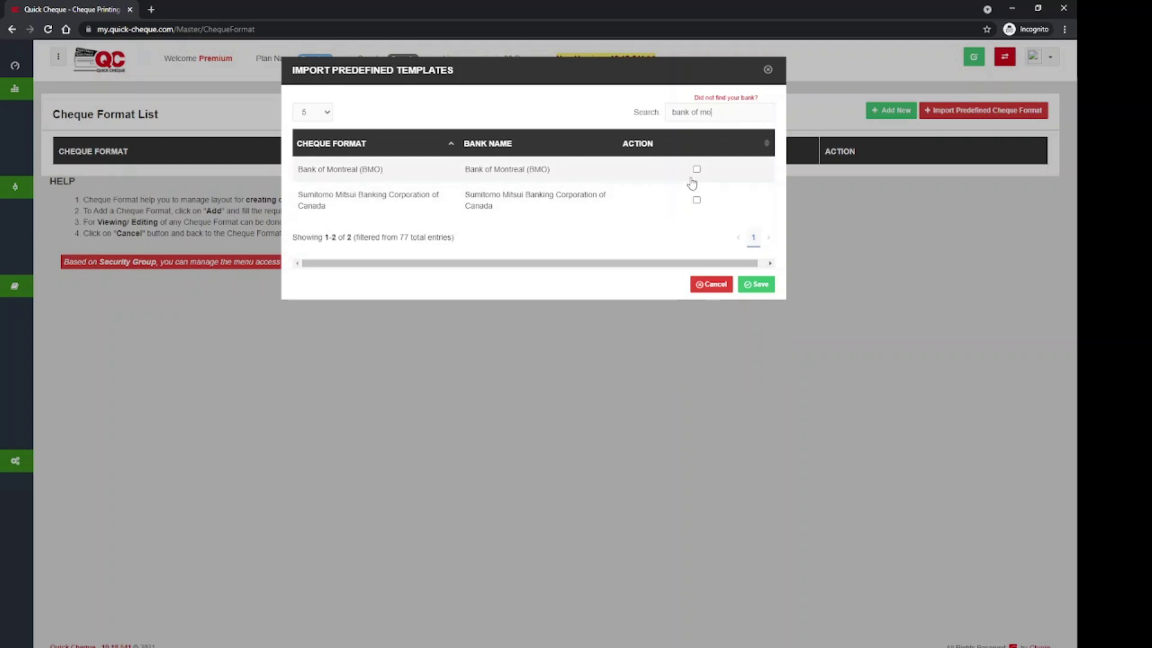
click(697, 170)
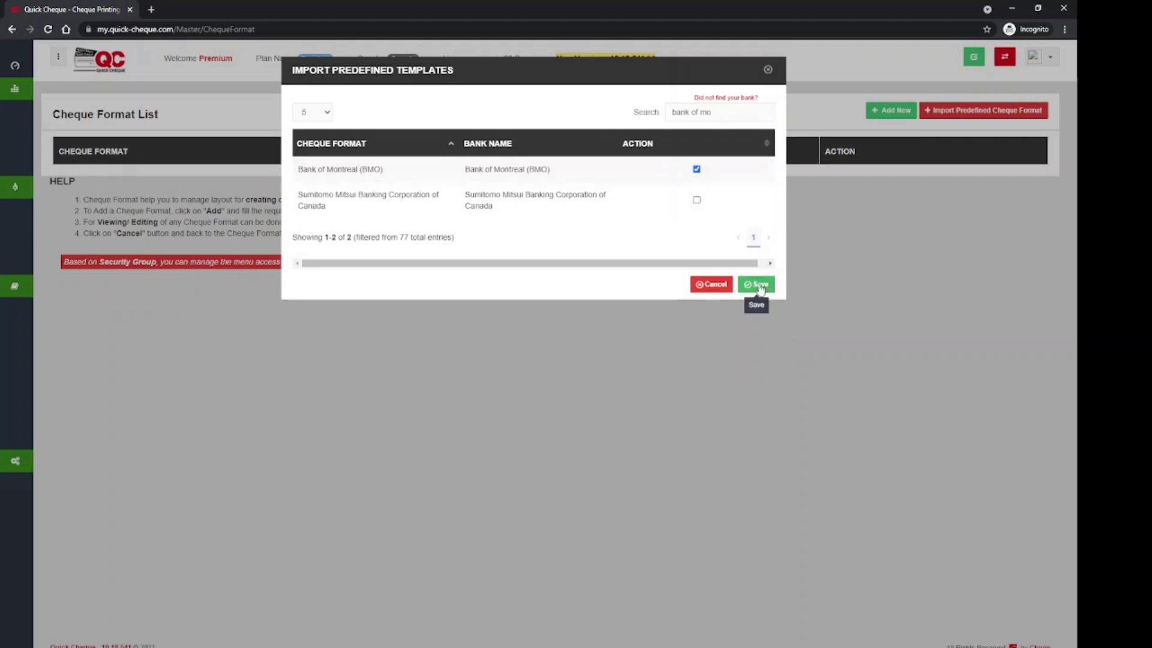
click(758, 285)
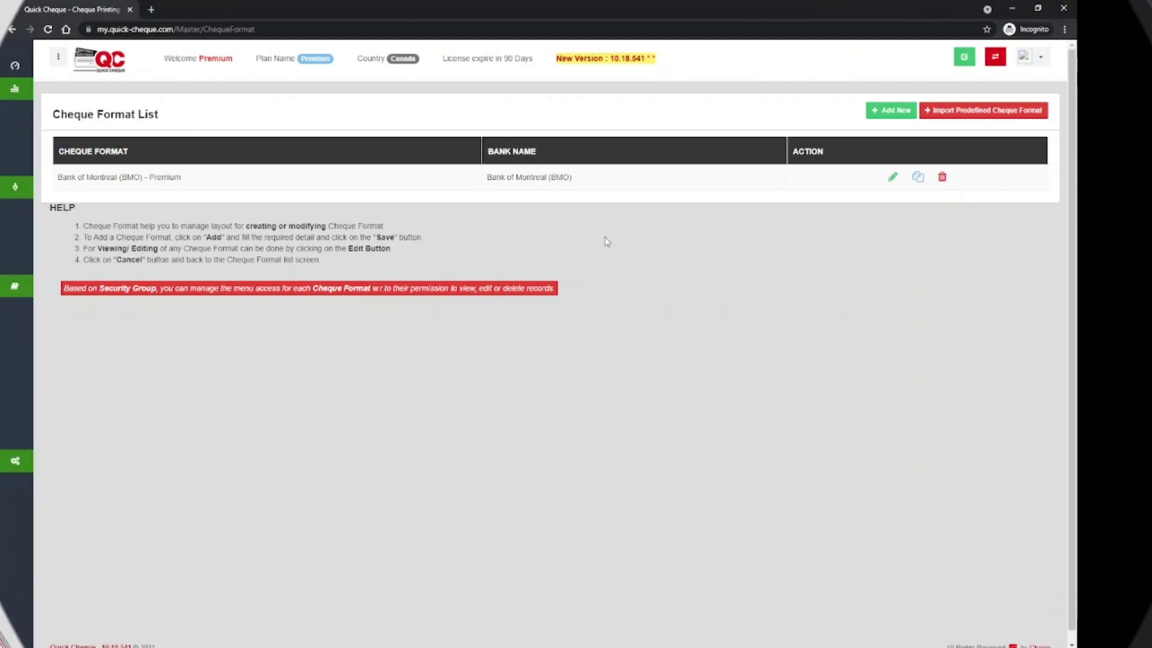
Start a new cheque book for the first BMO account with Premium format, issued 12-Sep-2021.
mouse_move(39, 150)
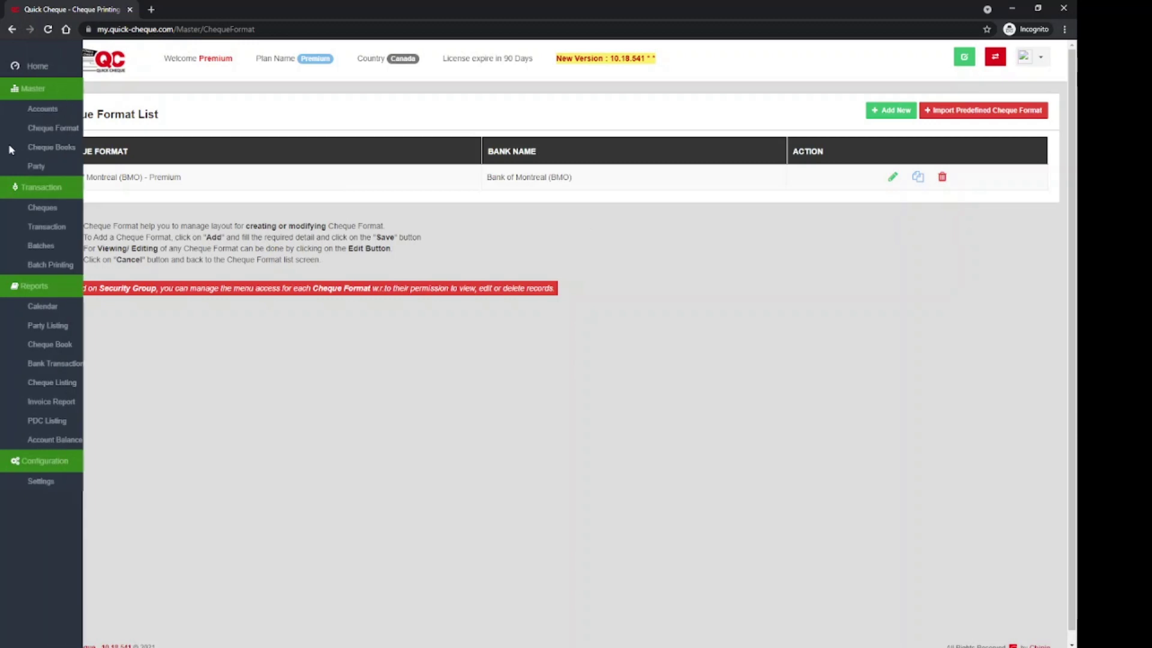
click(39, 150)
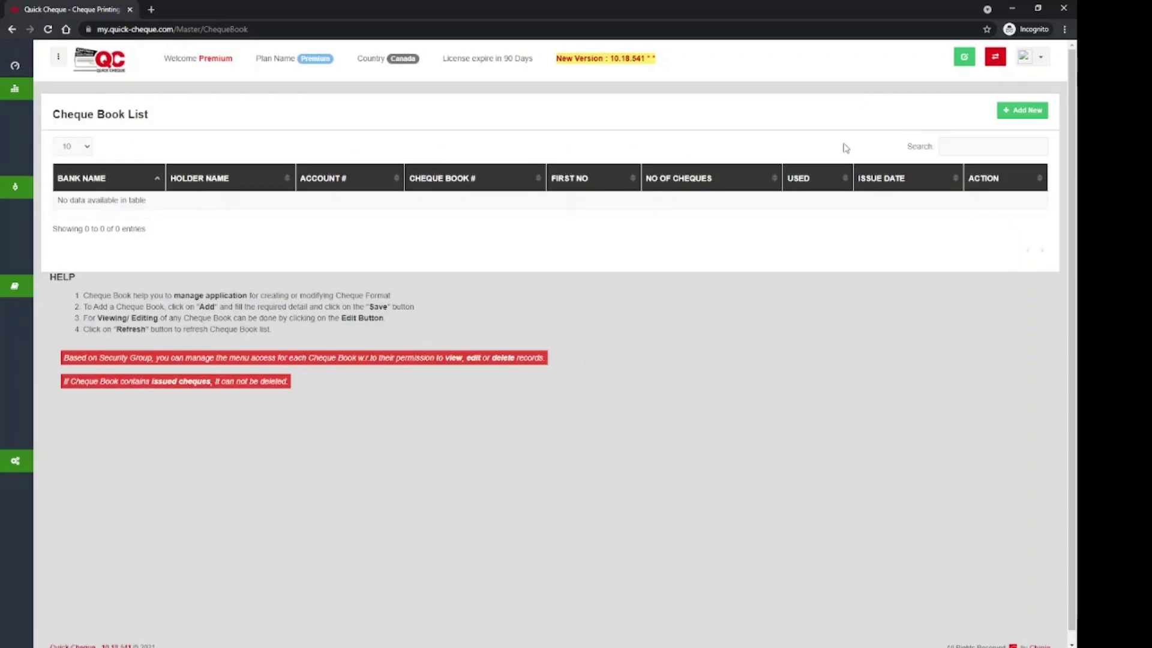
click(1012, 113)
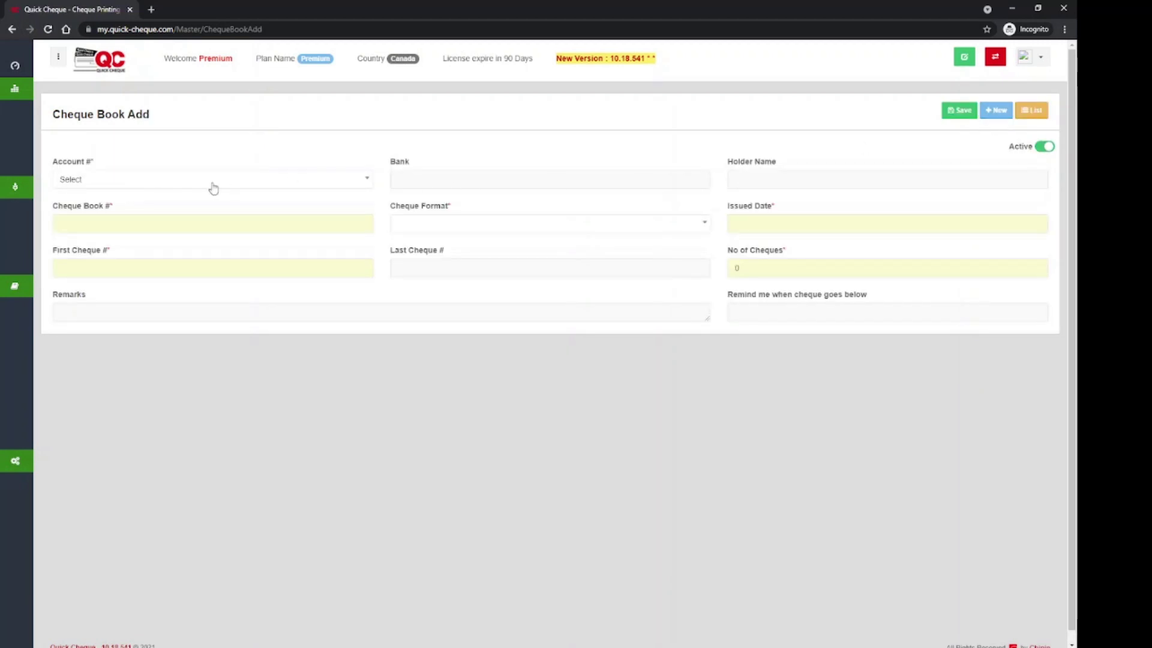
click(213, 188)
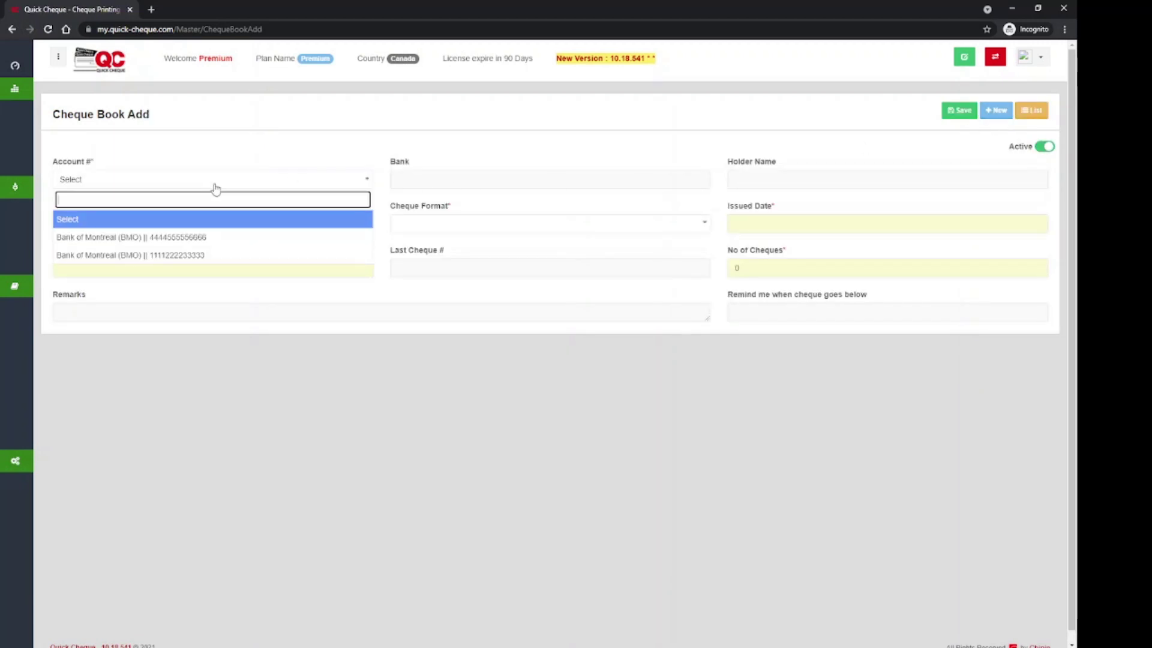
click(205, 239)
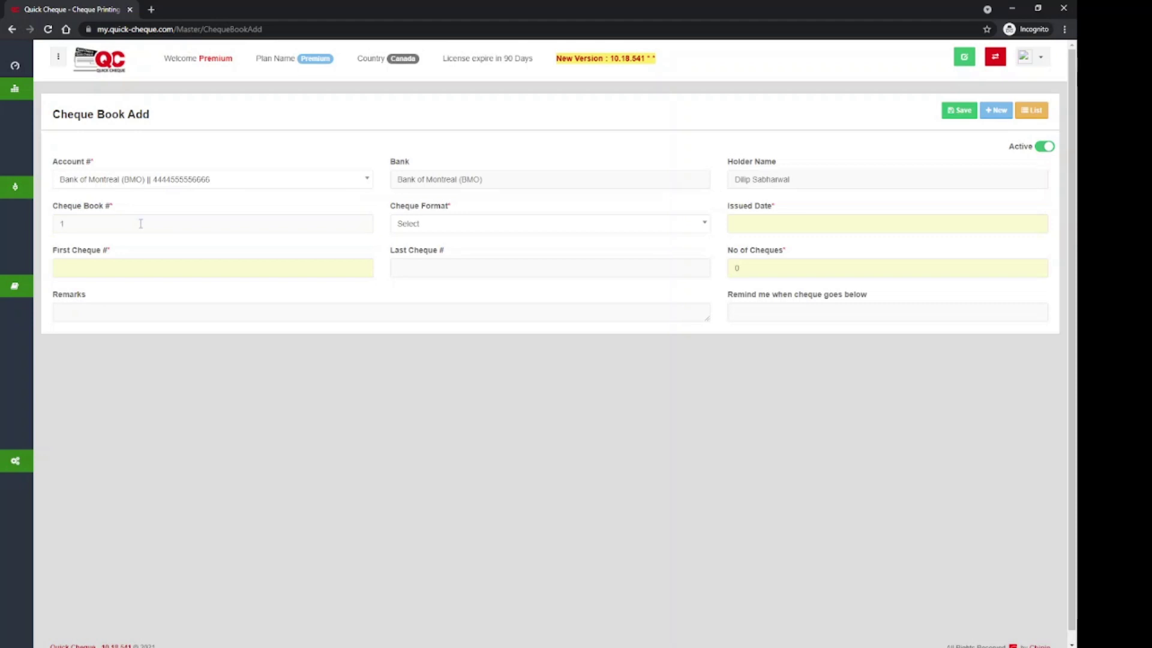
click(453, 229)
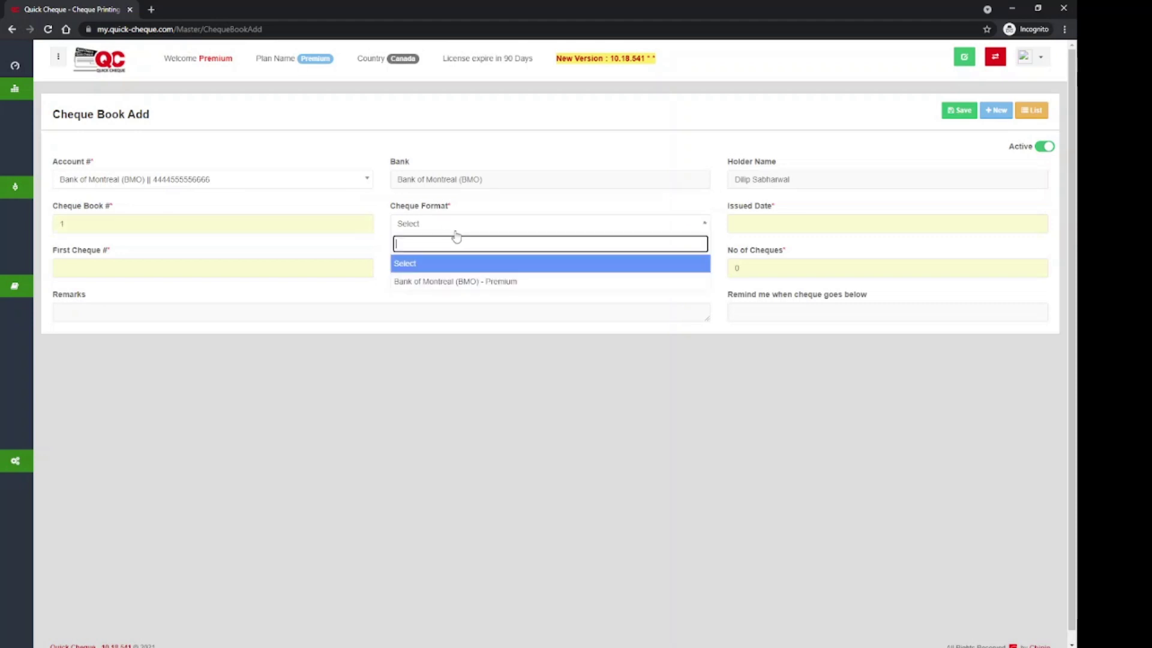
click(455, 282)
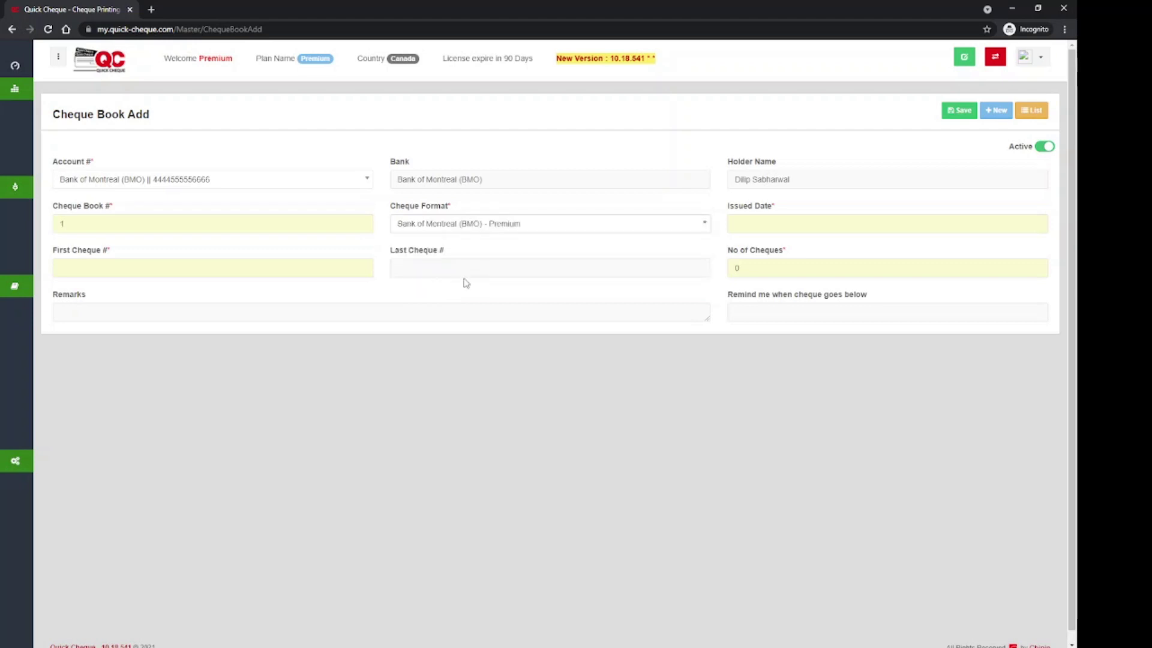
click(777, 228)
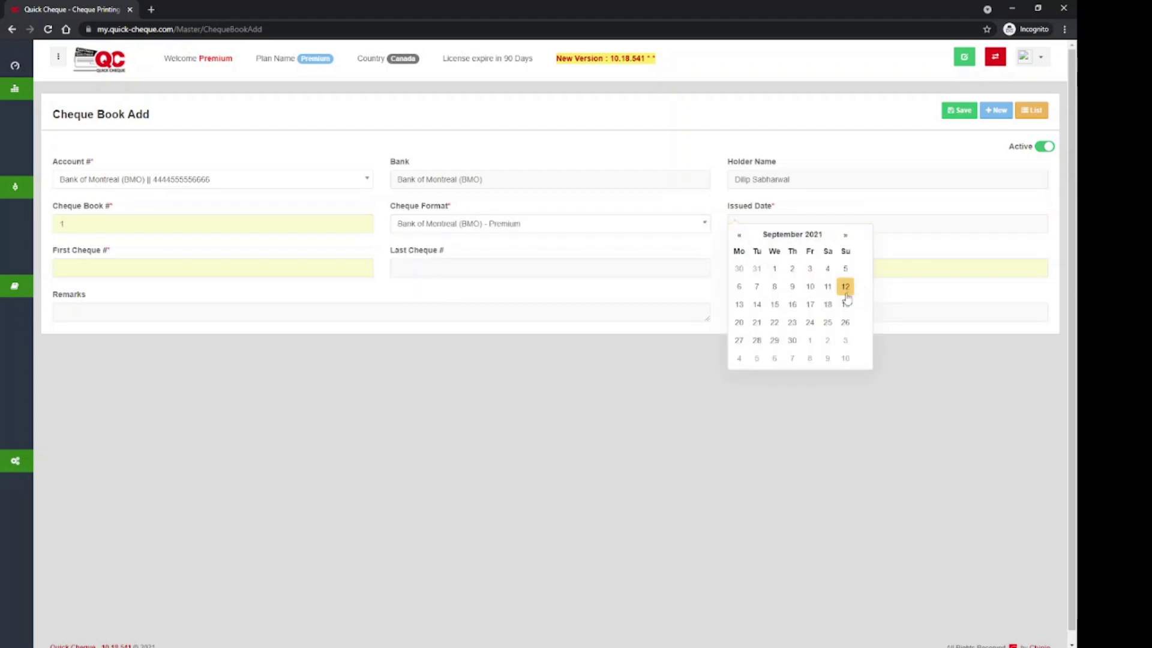
click(846, 294)
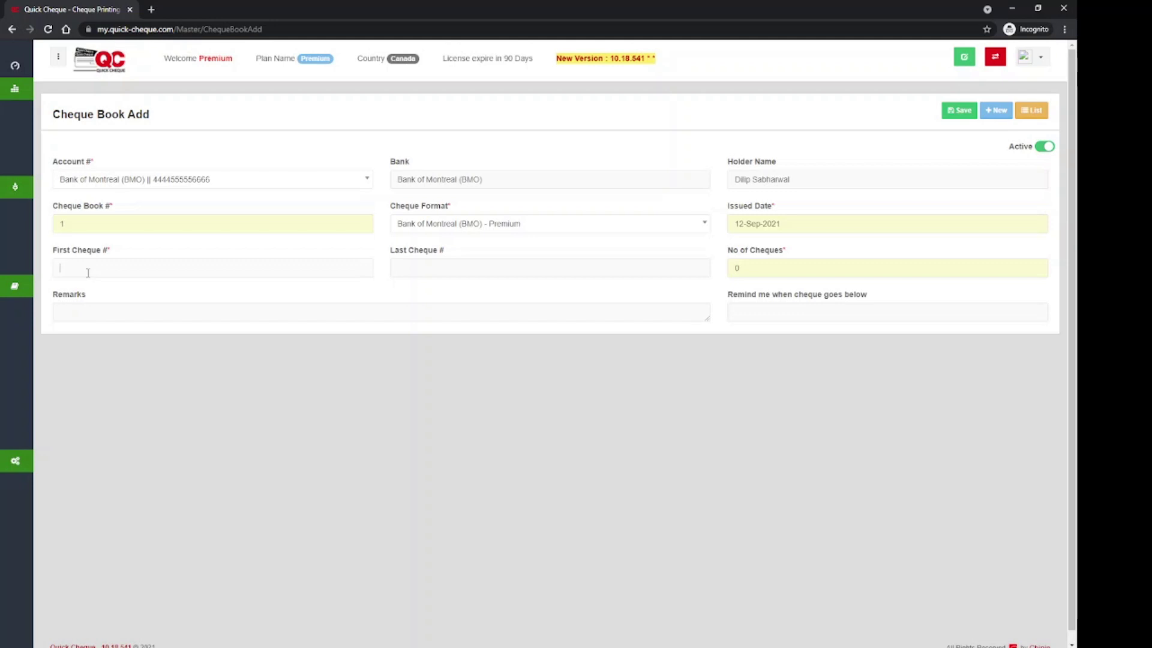
Enter the cheque number range ending at 200 for 100 cheques and save the cheque book.
text(100)
click(449, 268)
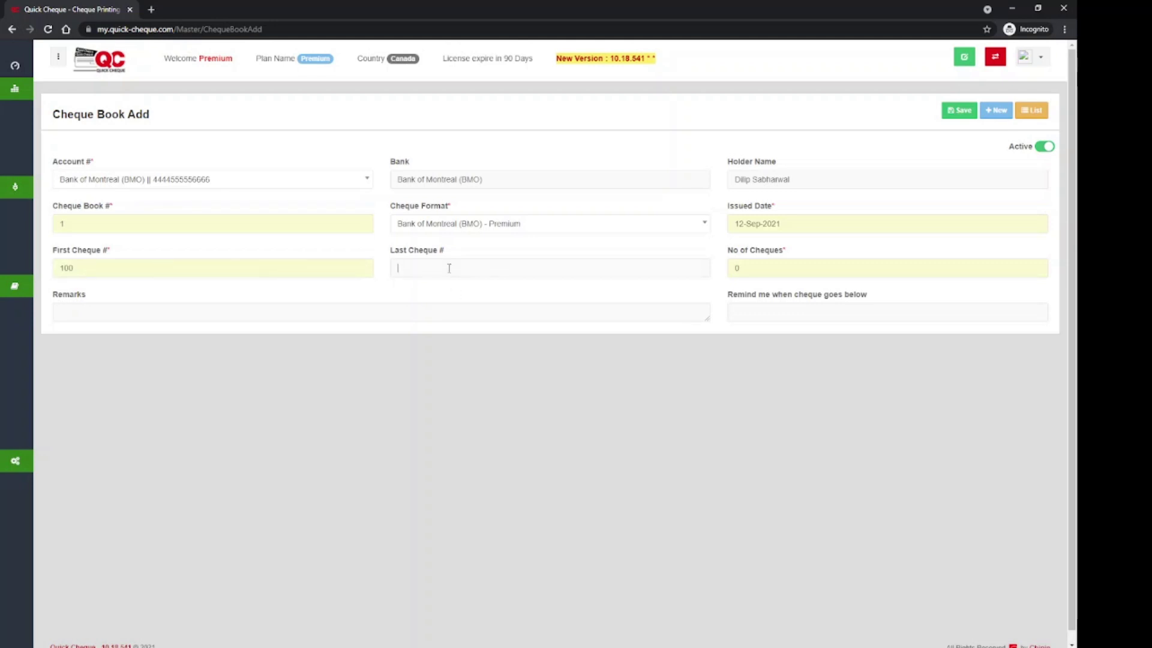
click(84, 271)
click(426, 268)
text(200)
drag(771, 274, 730, 274)
click(784, 314)
click(954, 118)
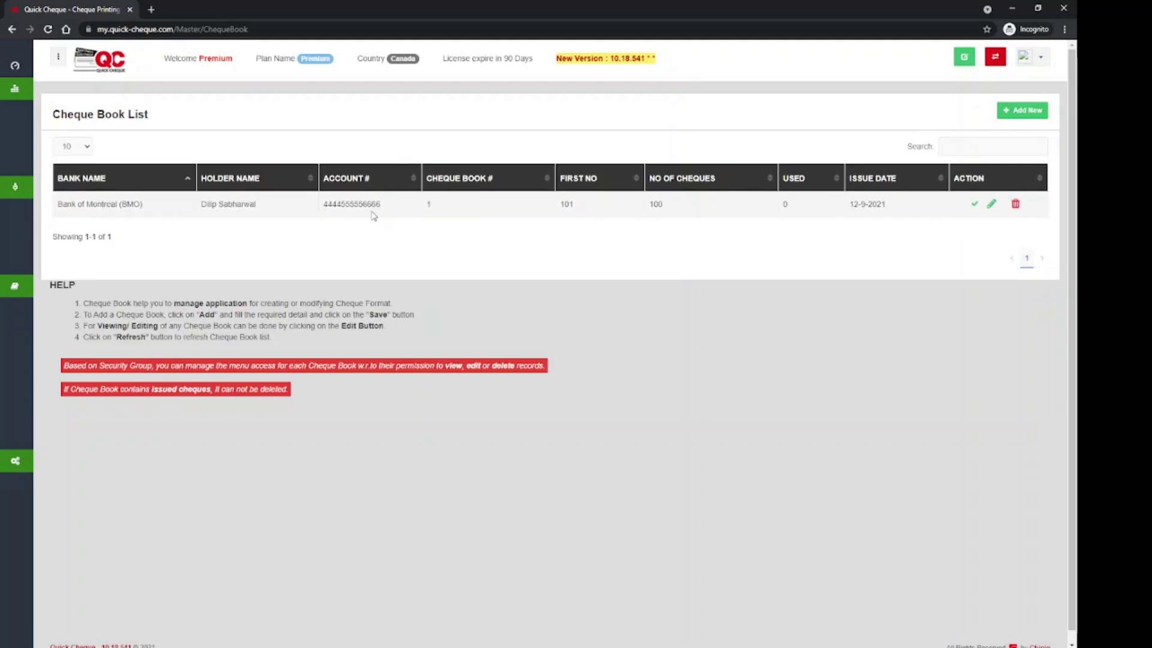
Start cheque book 2 for the second BMO account with Premium format, issued 12-Sep-2021.
click(1031, 113)
click(117, 187)
click(129, 257)
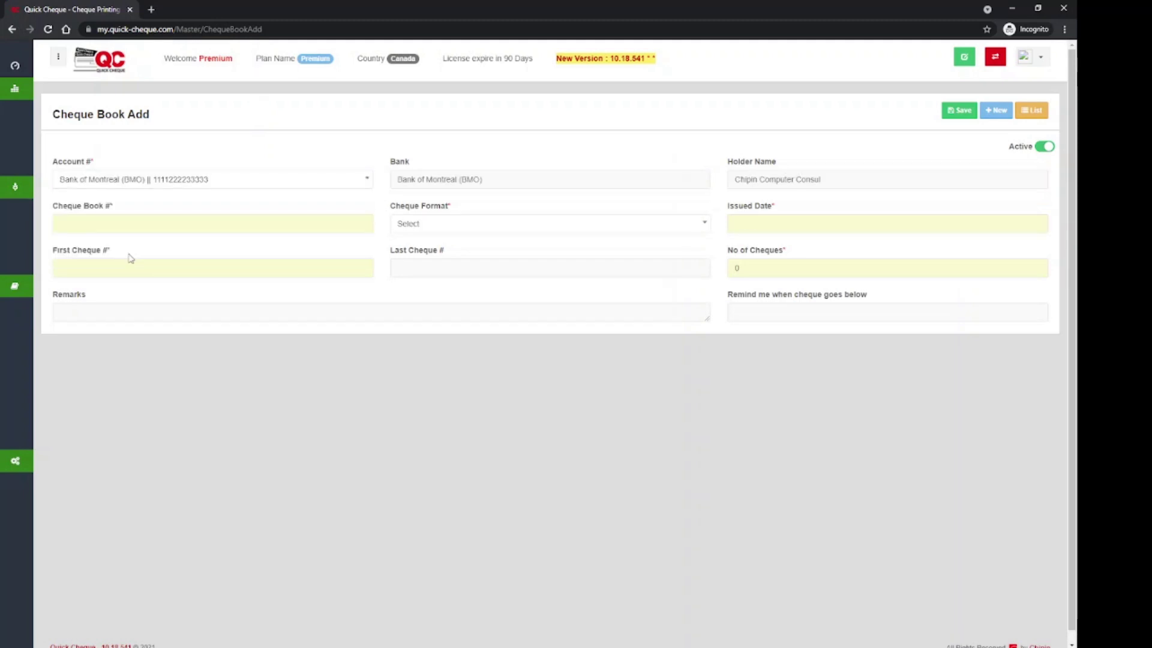
click(85, 225)
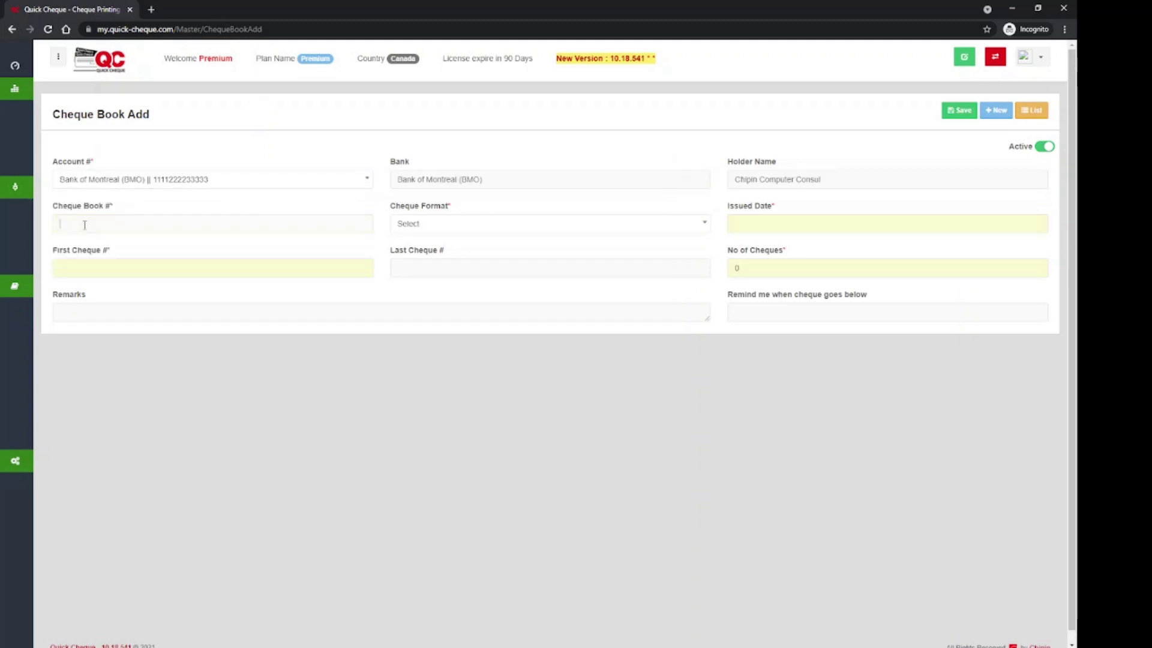
text(2)
key(Tab)
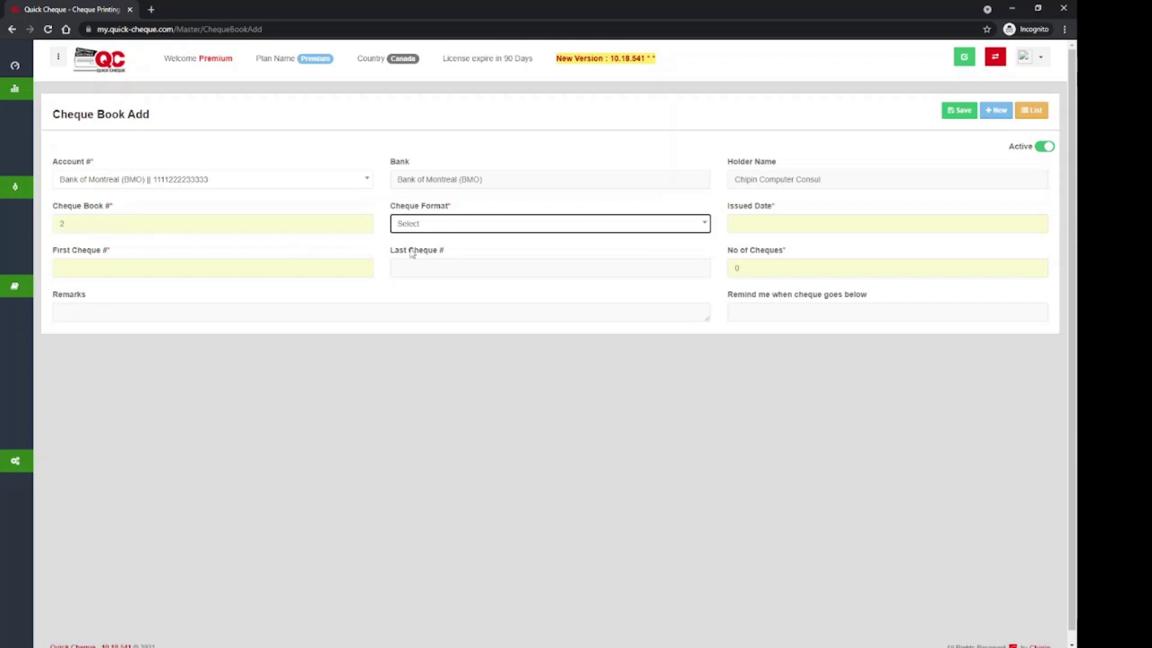
click(447, 230)
click(452, 281)
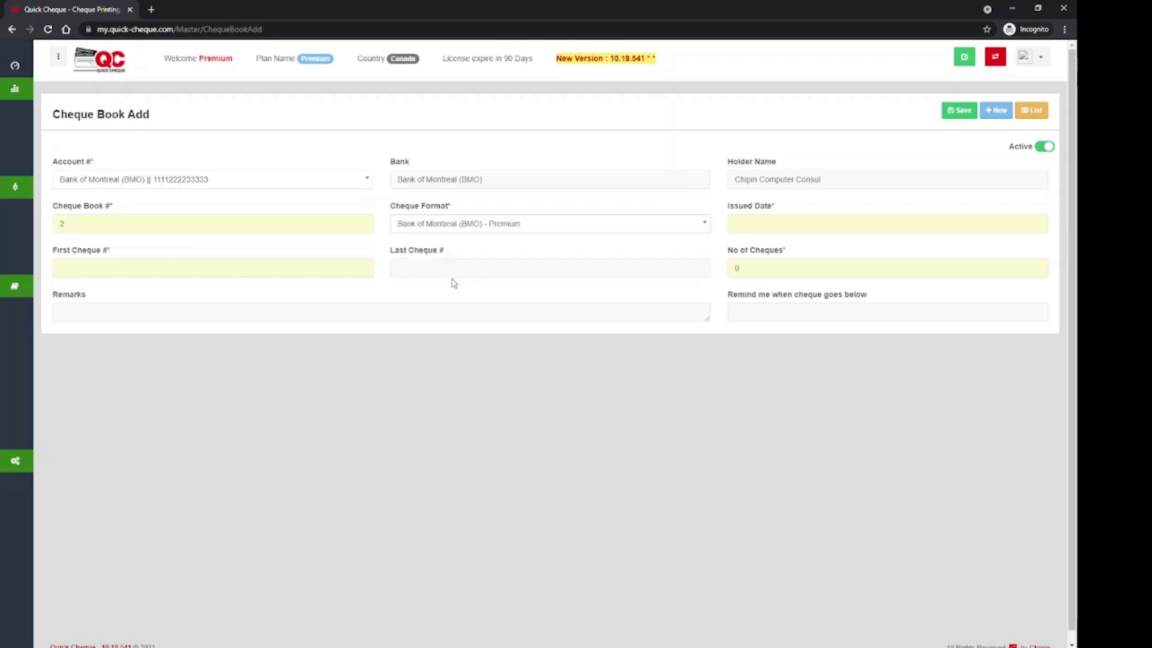
click(748, 223)
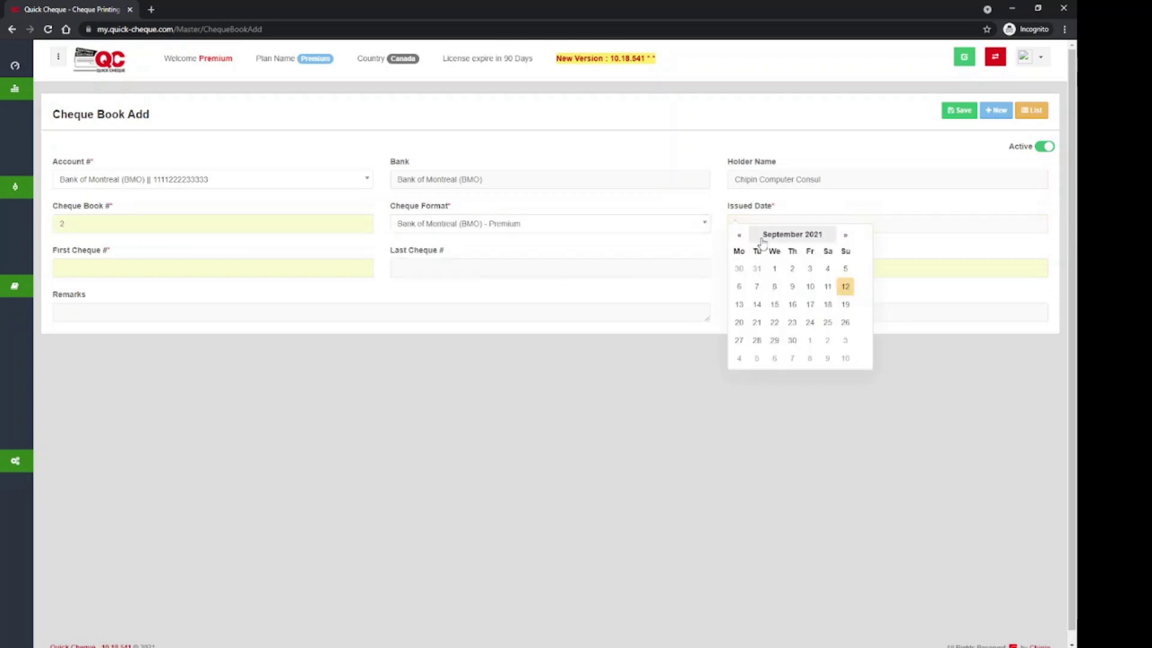
click(845, 287)
Set cheque numbers 1001 to 1100 and save the cheque book.
click(223, 264)
text(1)
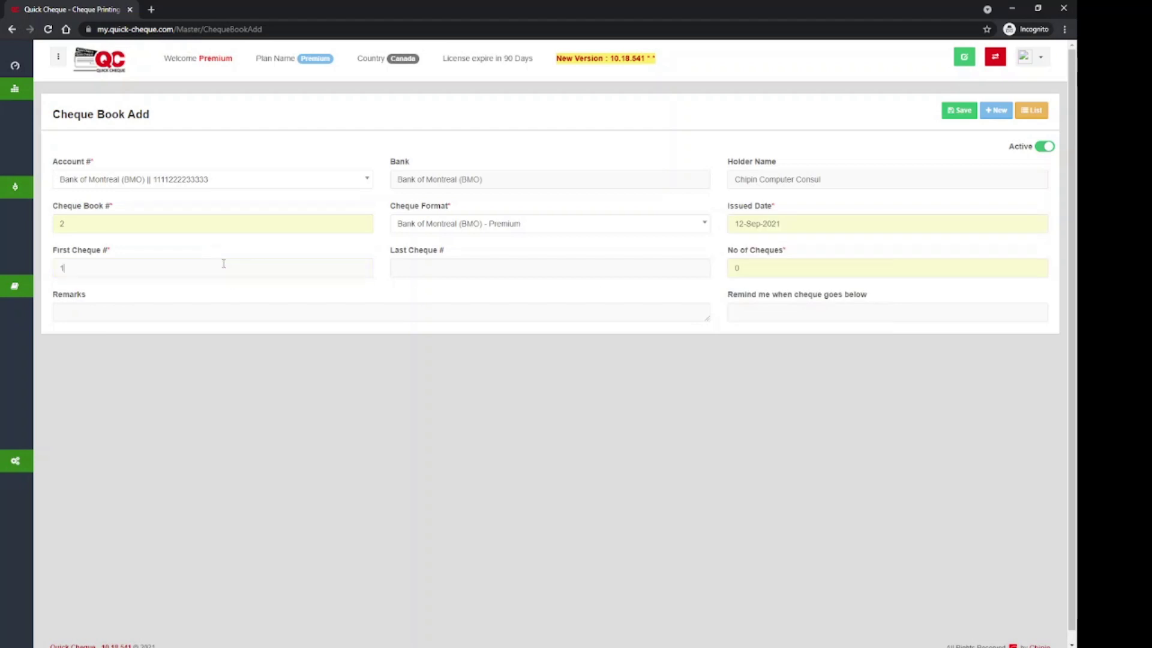
text(001)
click(430, 267)
text(1100)
click(960, 115)
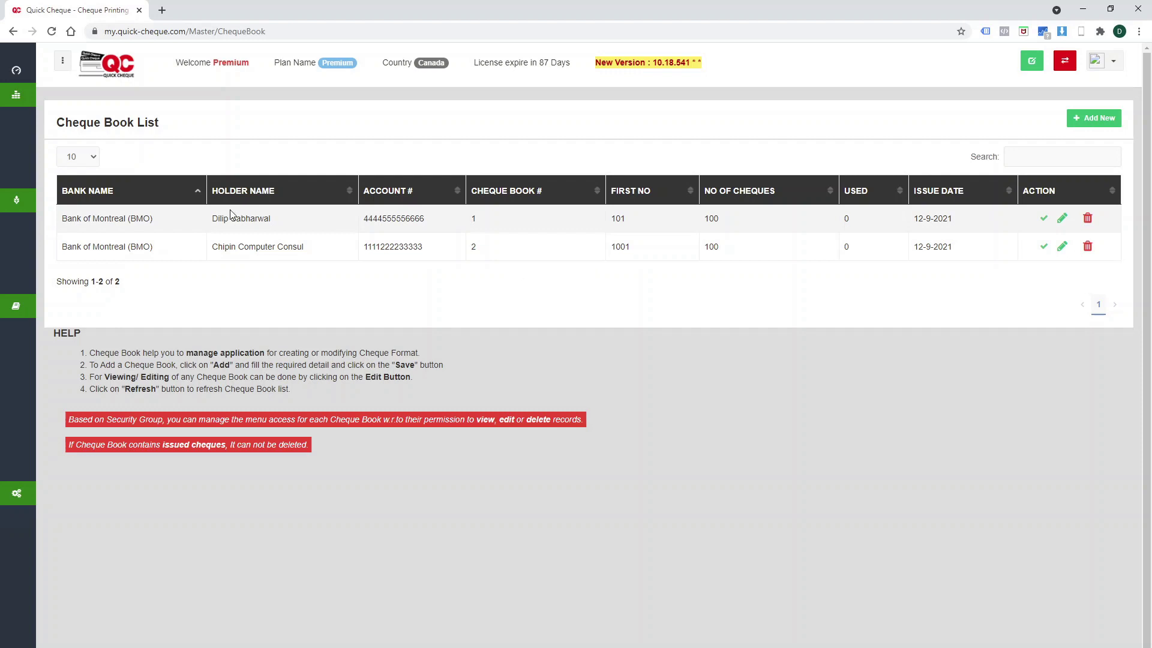
Open the Party list from the sidebar.
click(39, 179)
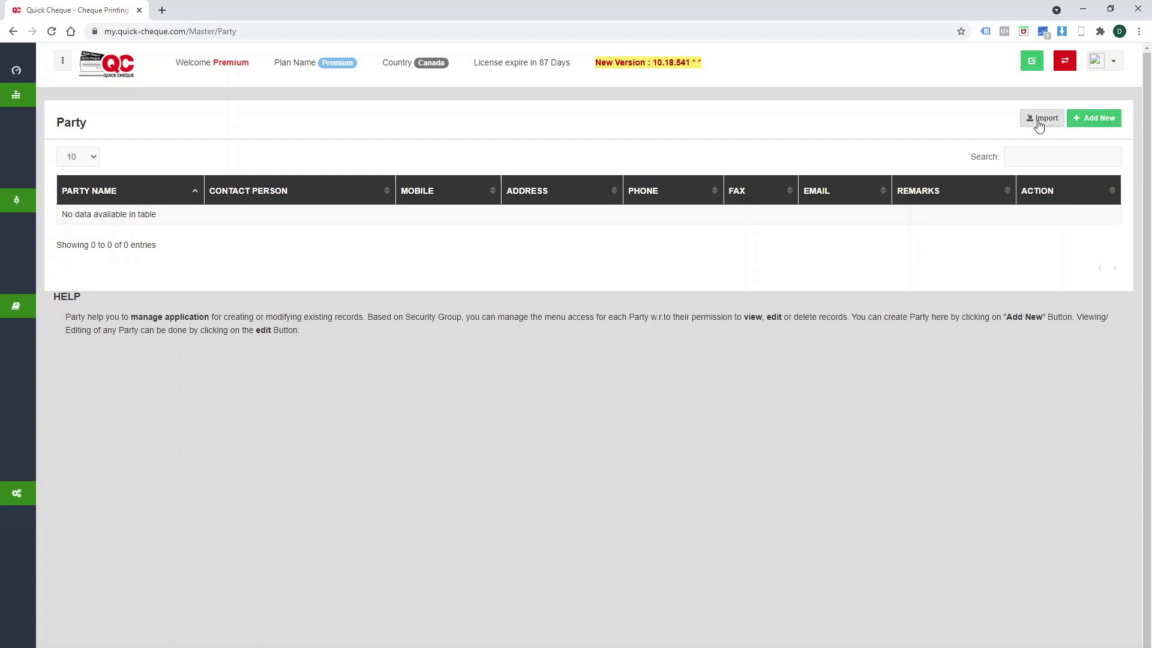
Add a party named Chipin IT, fill in the contact person's name, and save it.
click(1101, 124)
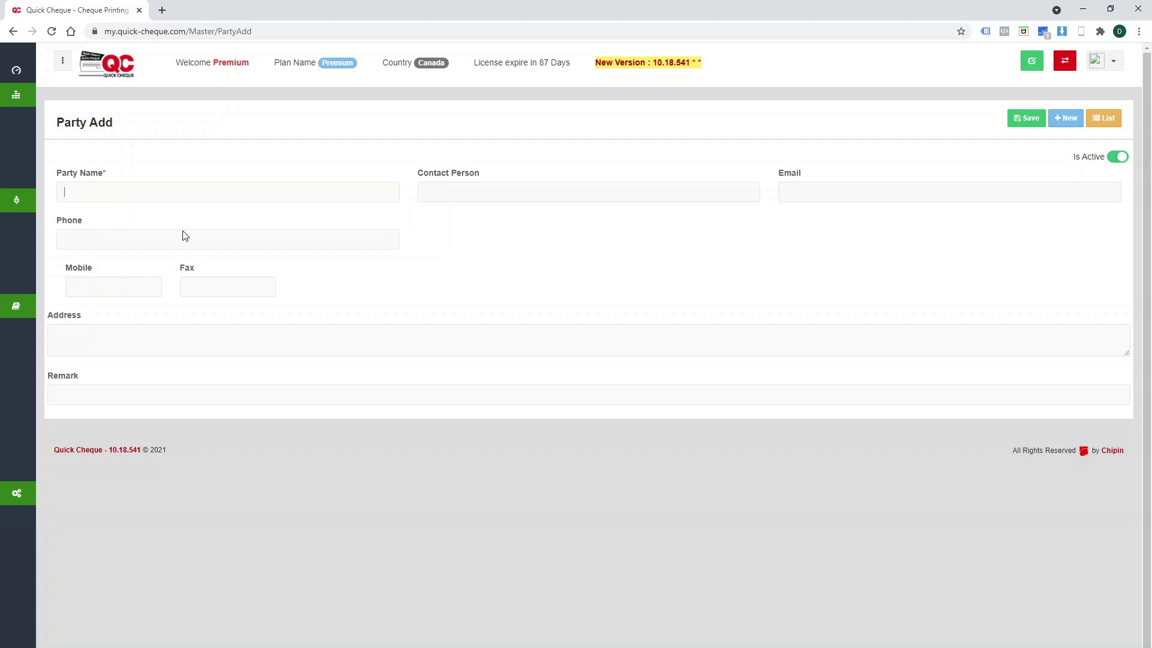
text(pin IT)
click(451, 198)
text(Dilip)
click(1030, 122)
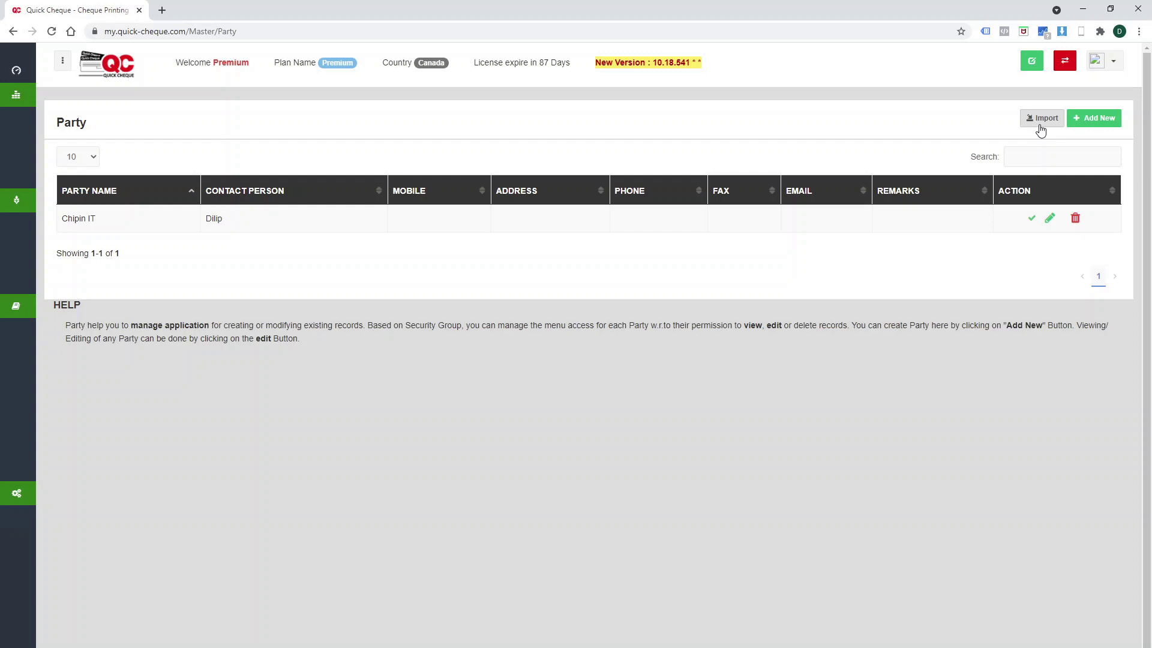
Upload Party Import.xlsx on the party import page and begin column mapping.
click(1040, 125)
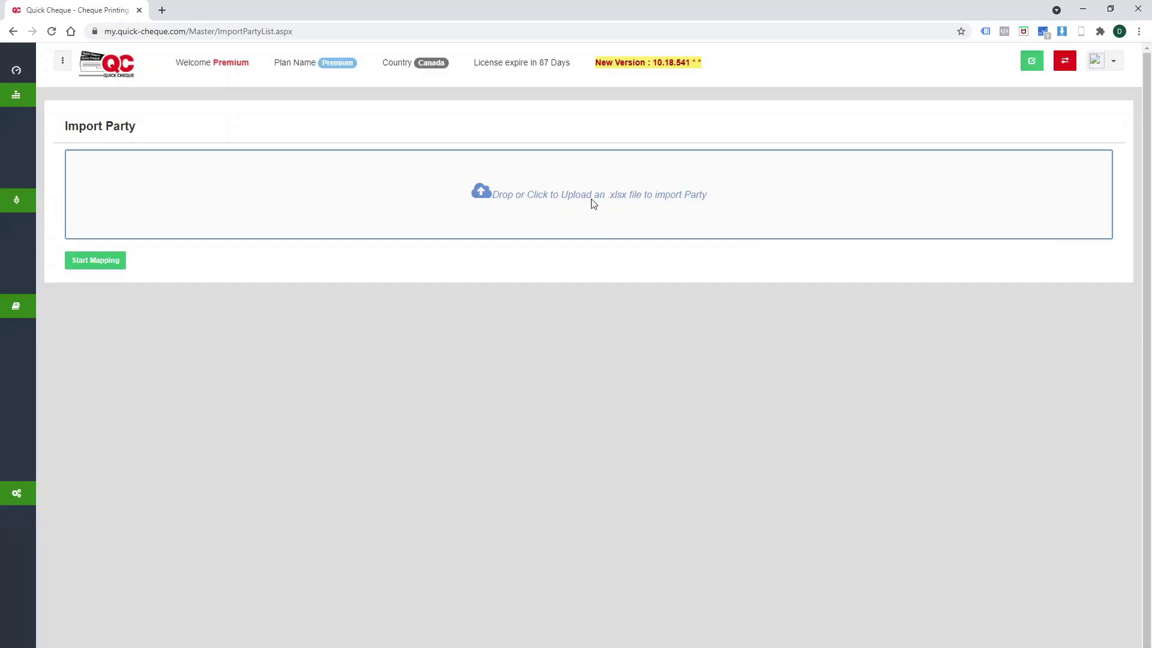
click(313, 229)
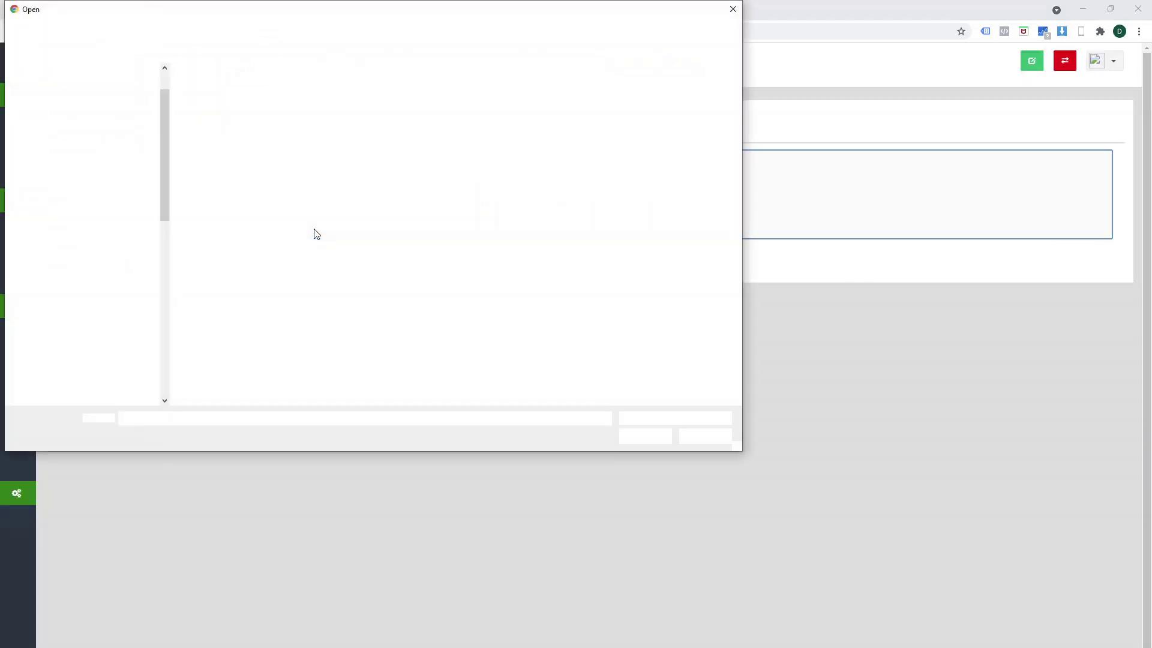
double_click(225, 163)
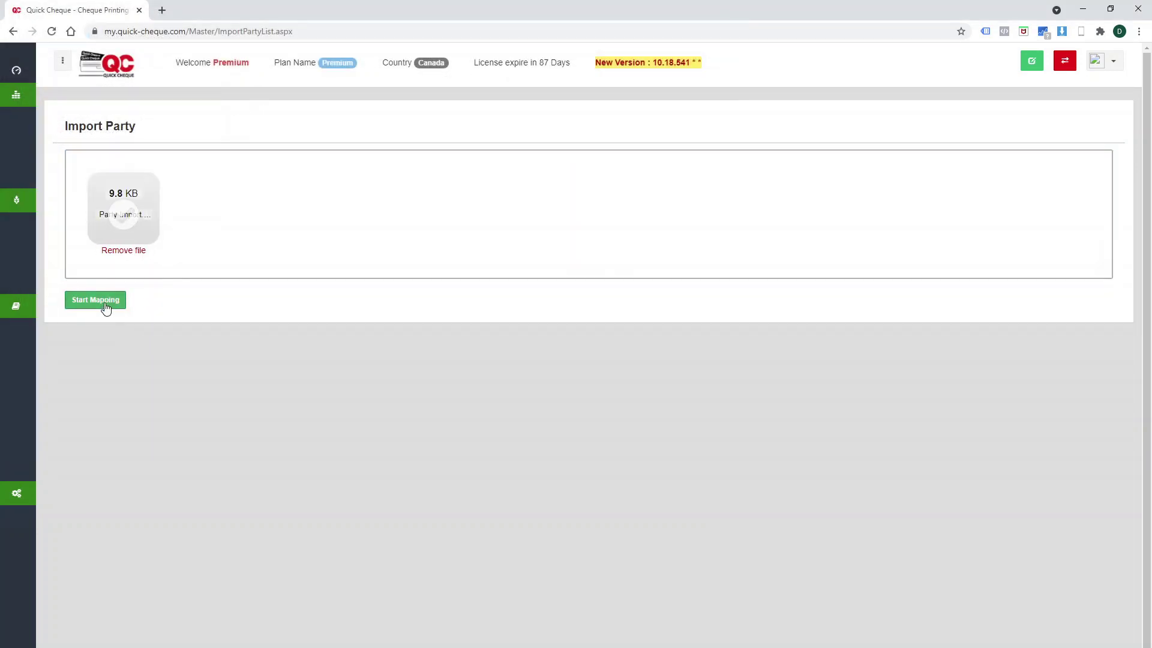
click(106, 307)
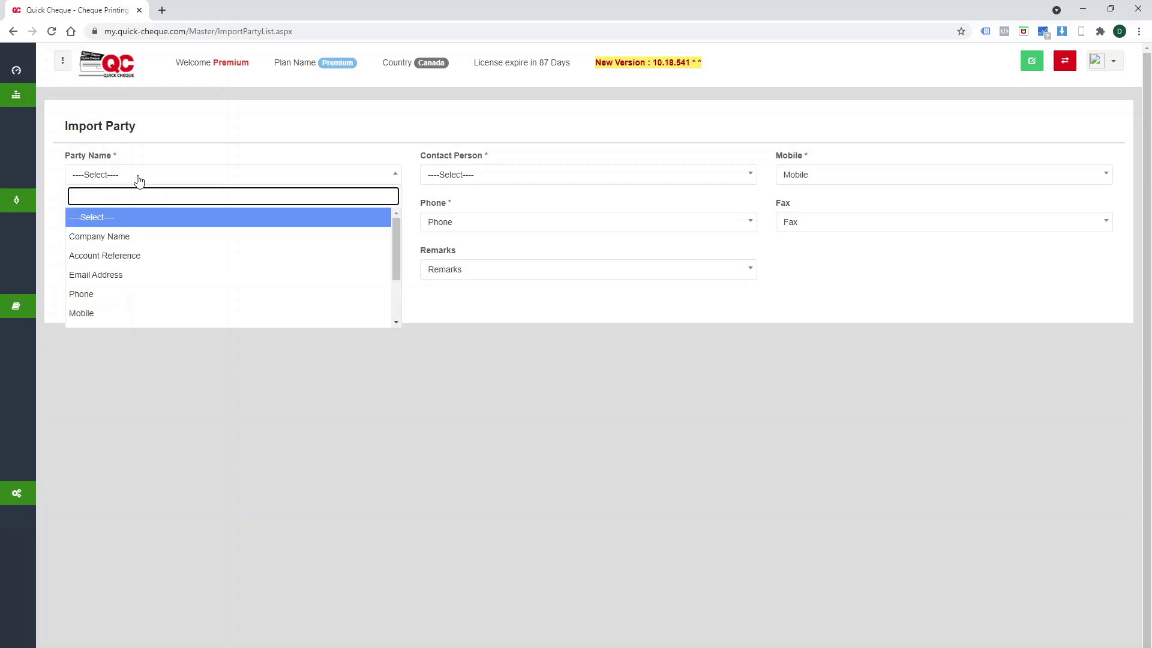
Map Party Name to Company Name, Contact Person to Account Reference, Email to Email Address, then import.
scroll(154, 311, down, 2)
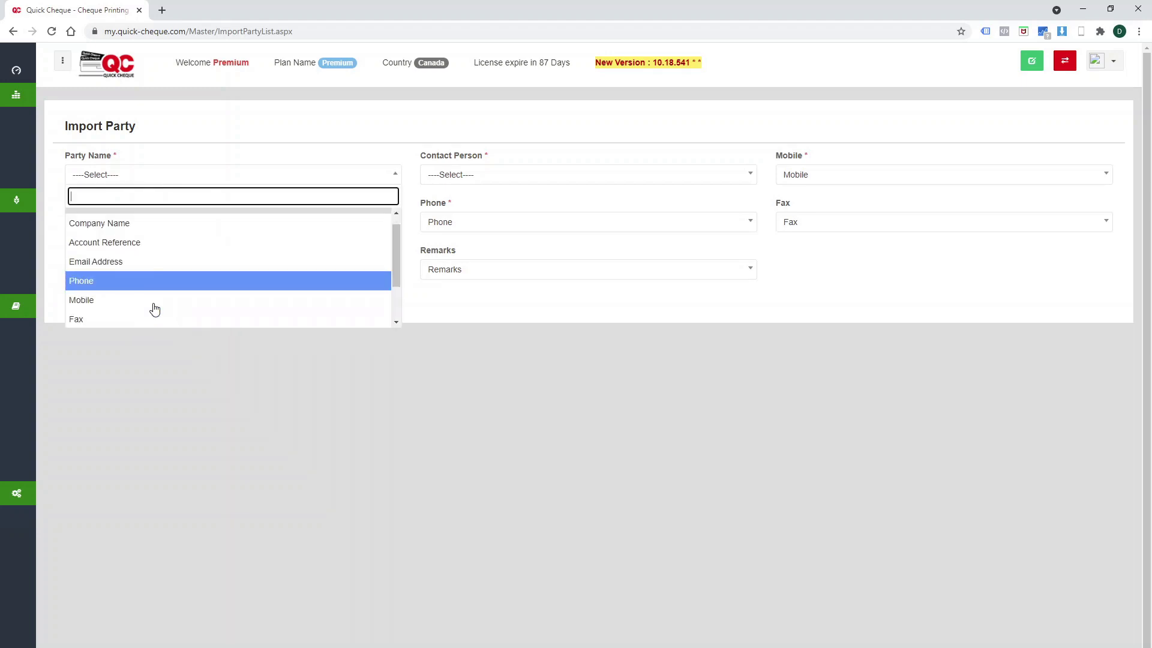
scroll(154, 309, up, 3)
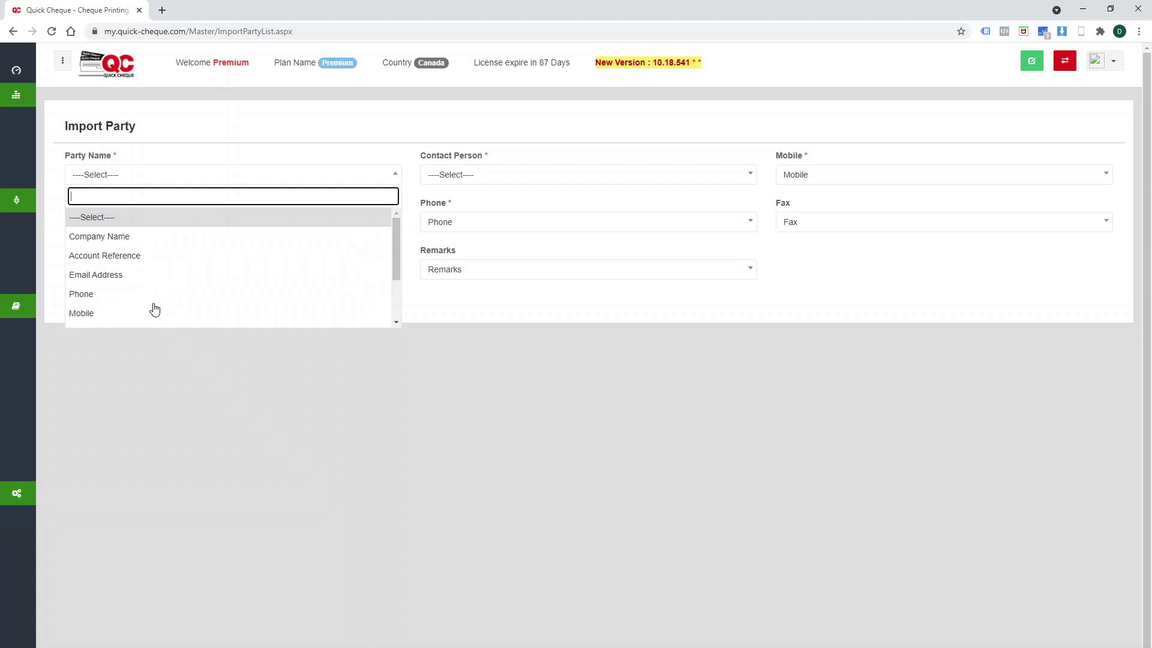
click(134, 235)
click(478, 180)
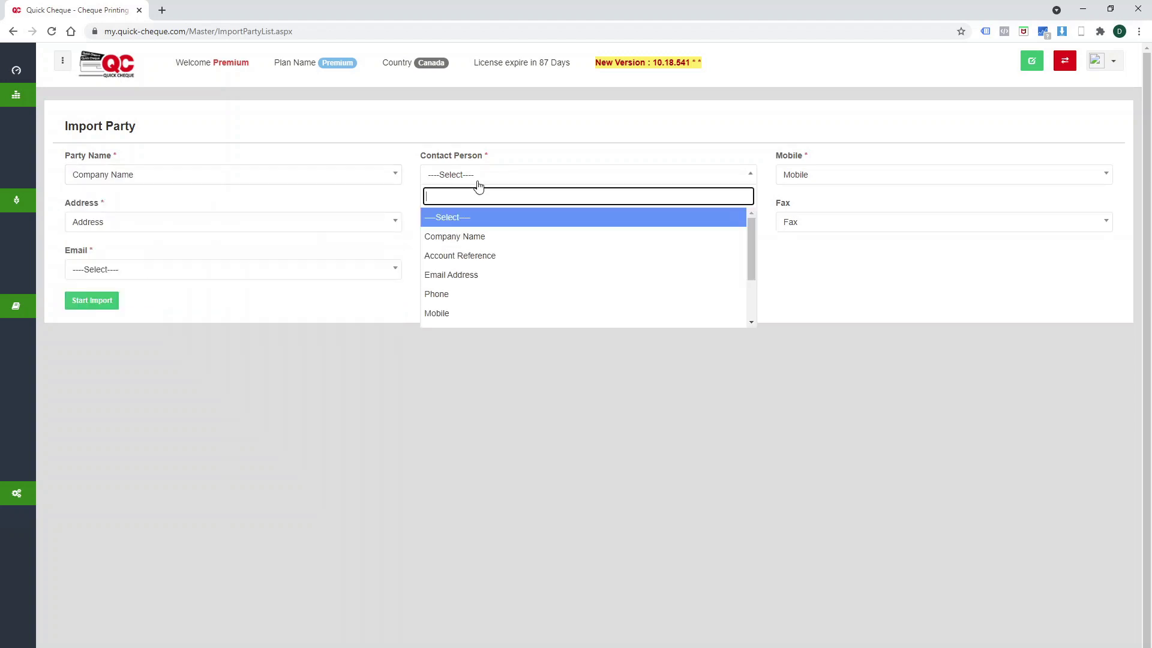
click(478, 257)
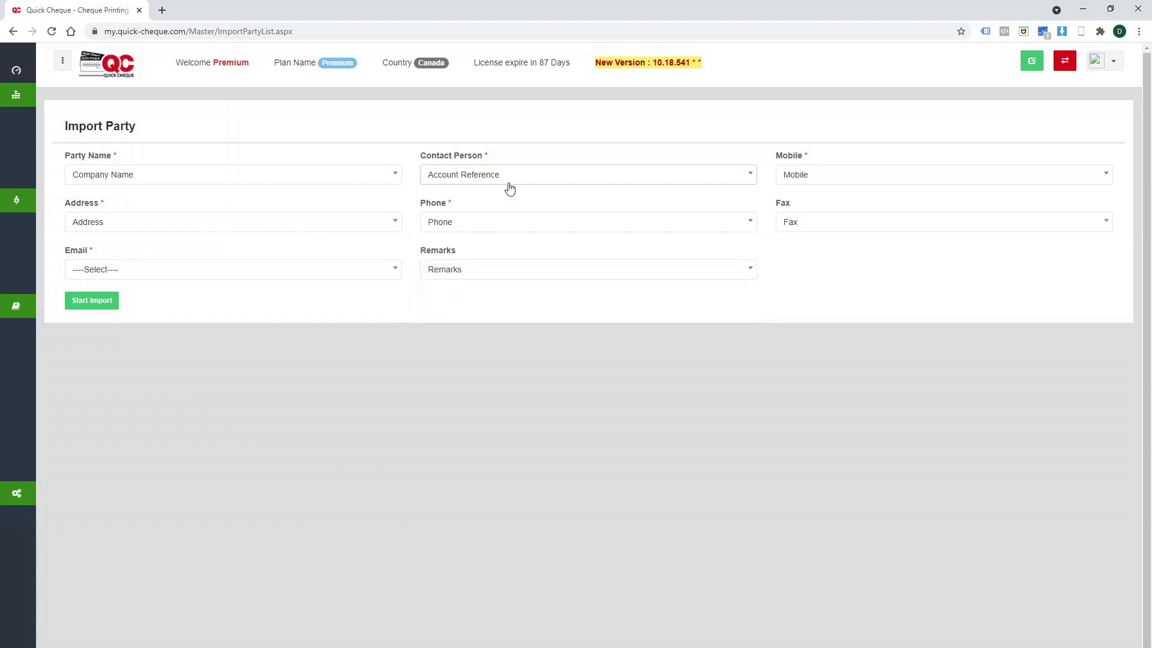
click(256, 274)
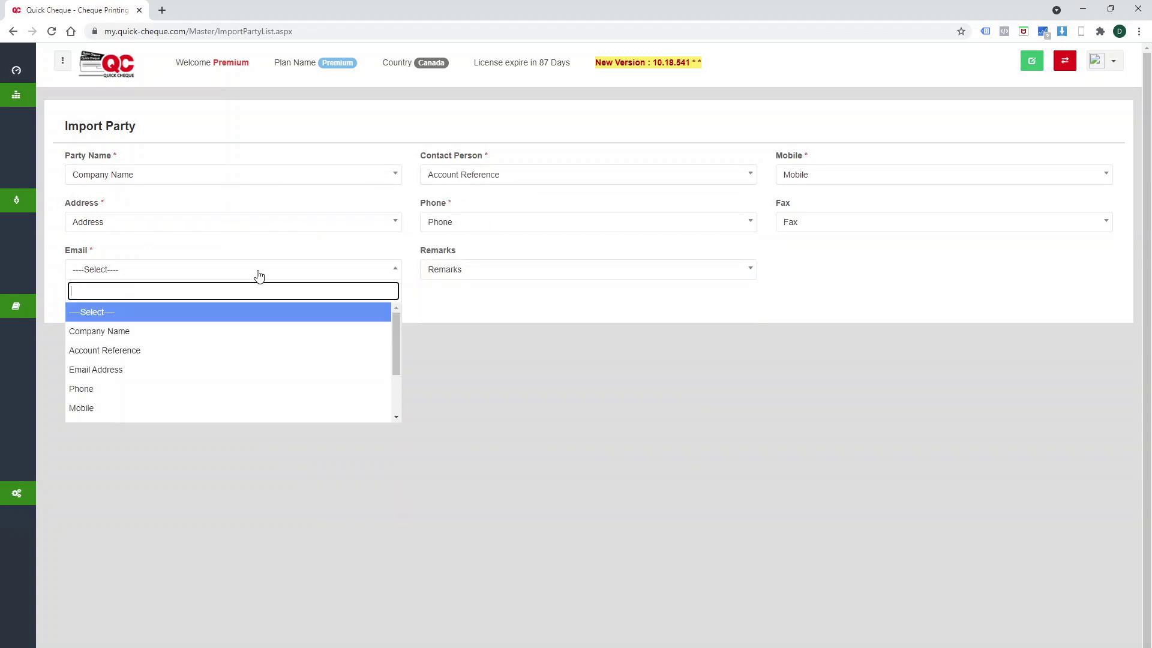
click(169, 377)
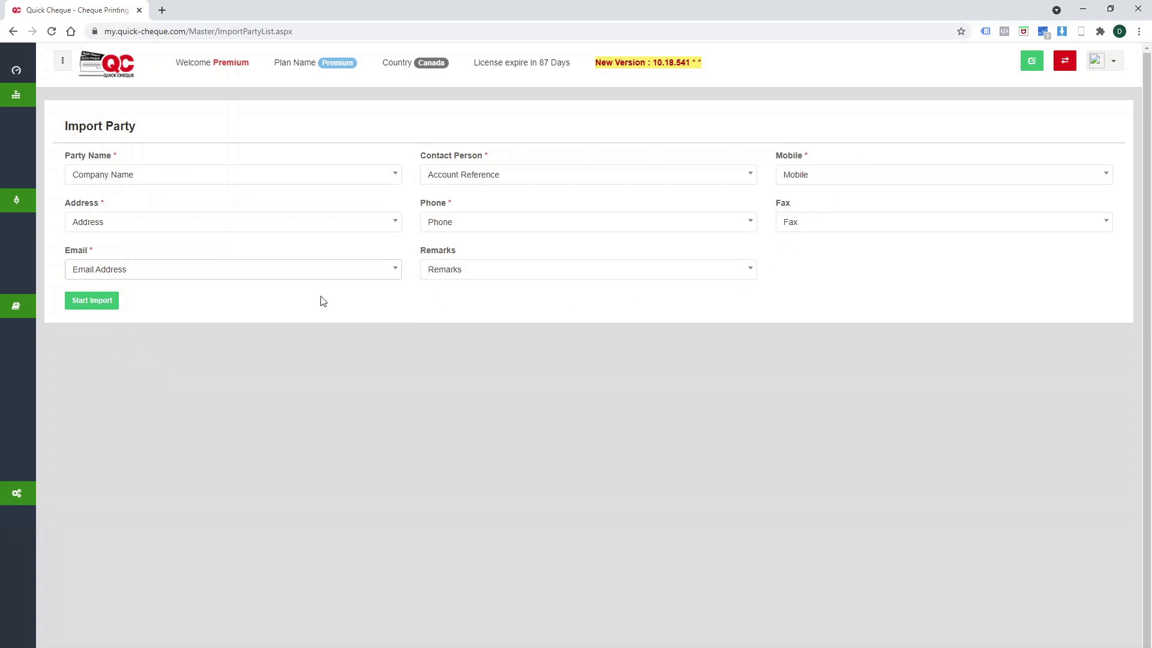
click(73, 301)
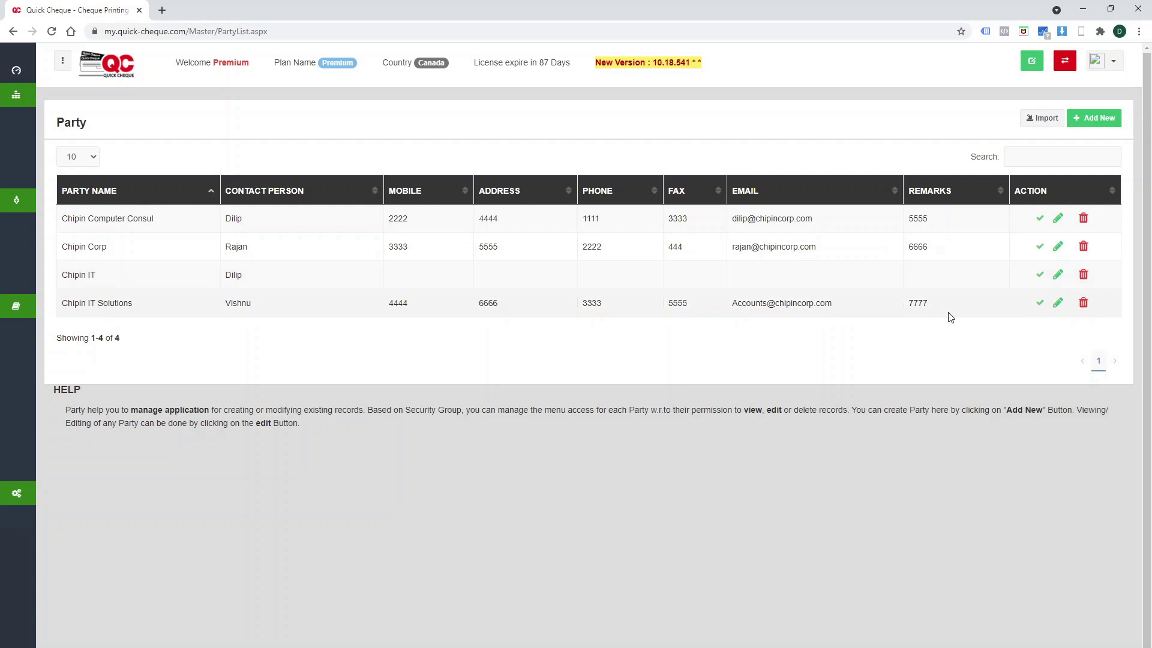
Mark the Chipin IT party inactive, save it, and return to the Party list.
click(1058, 276)
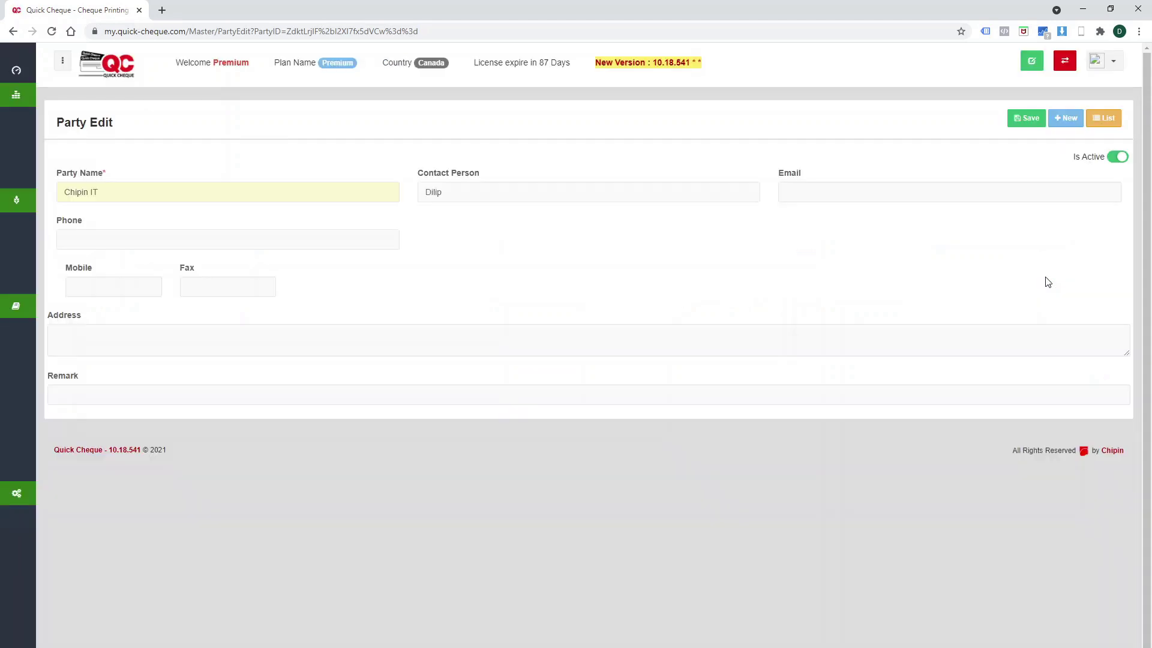
click(1119, 156)
click(1028, 122)
click(1111, 118)
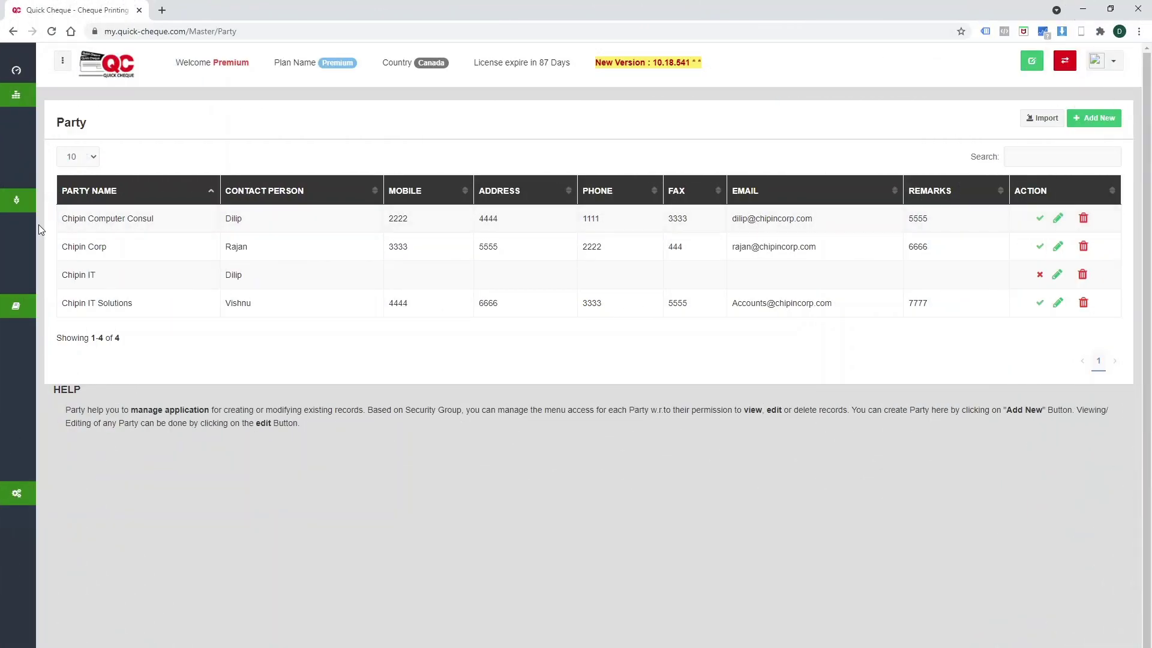
From the Cheques list, start a new cheque and bring up the Cheque Book choices.
click(42, 221)
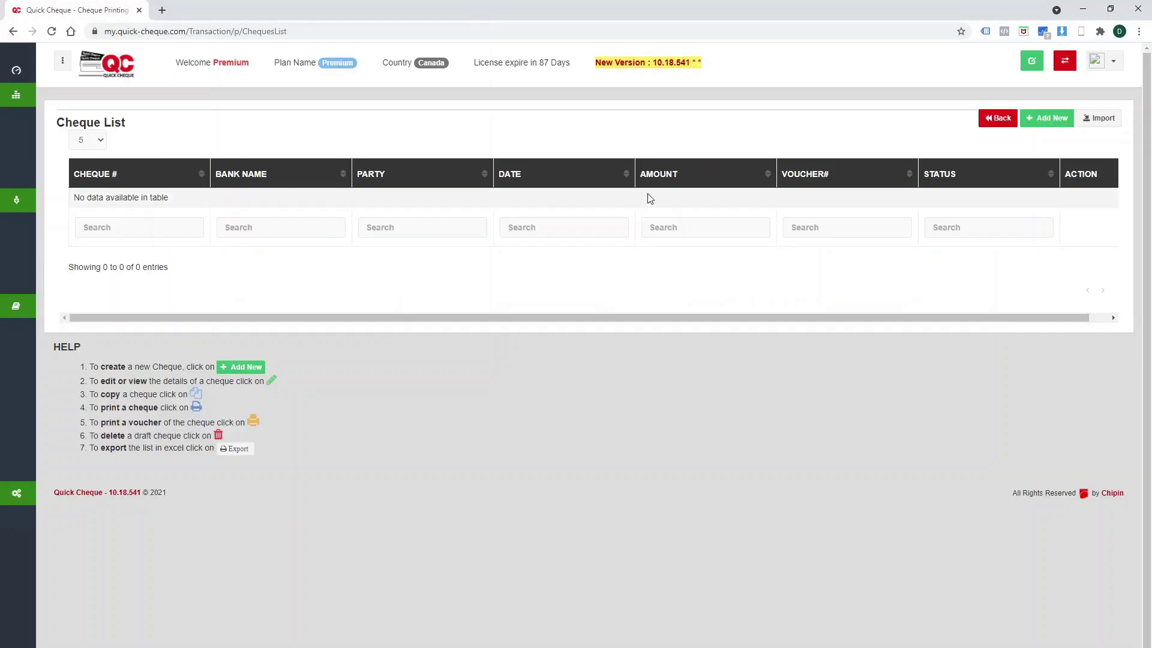
click(1060, 120)
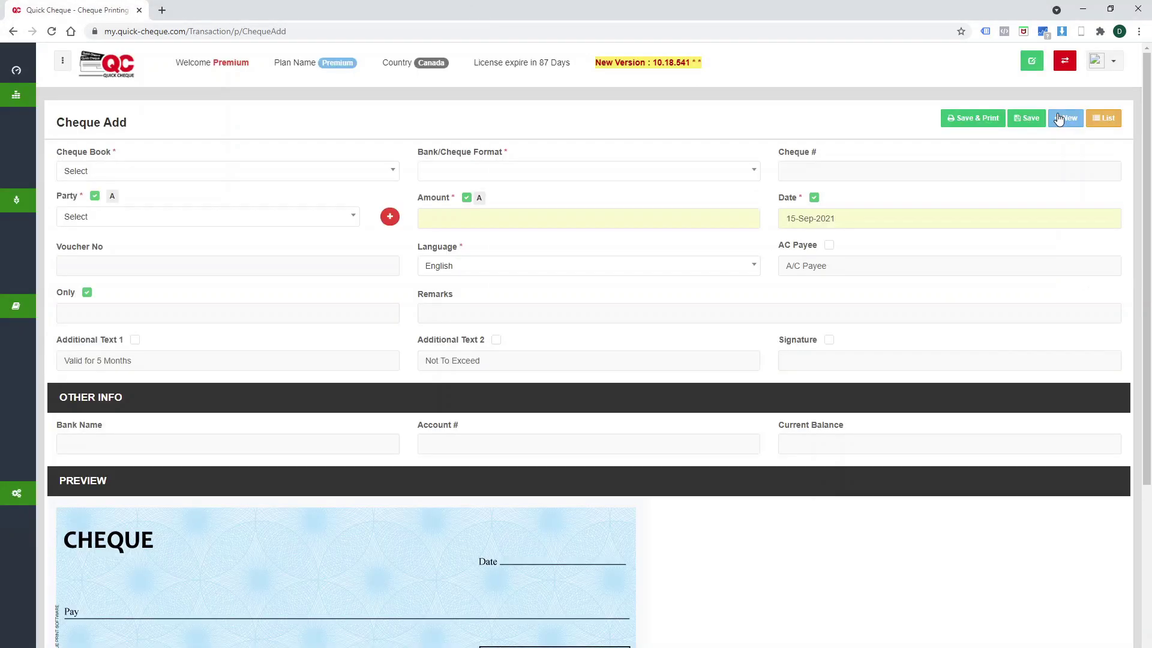
click(154, 176)
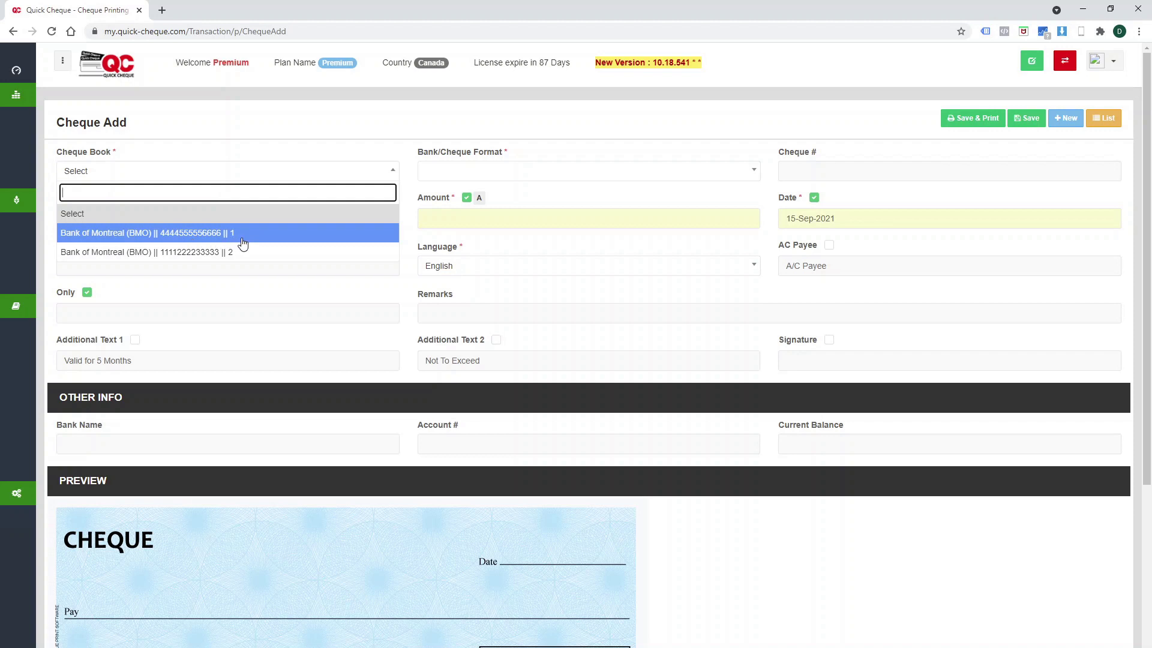
Choose the first Bank of Montreal cheque book and Chipin Computer Consul as the payee.
click(242, 242)
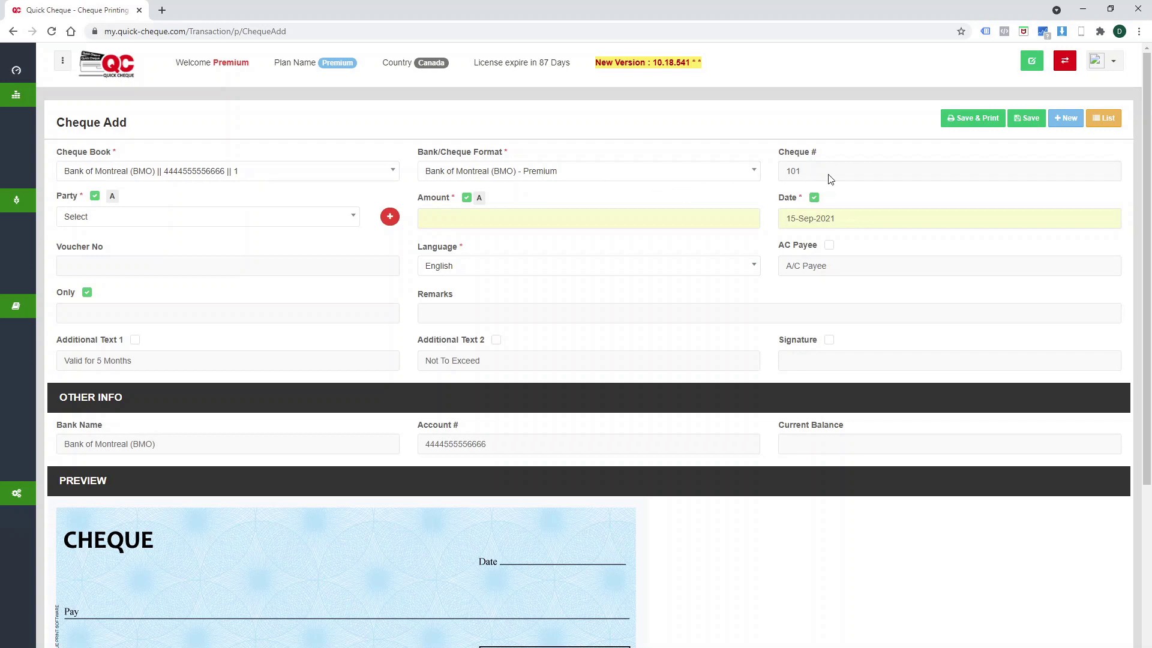
click(89, 220)
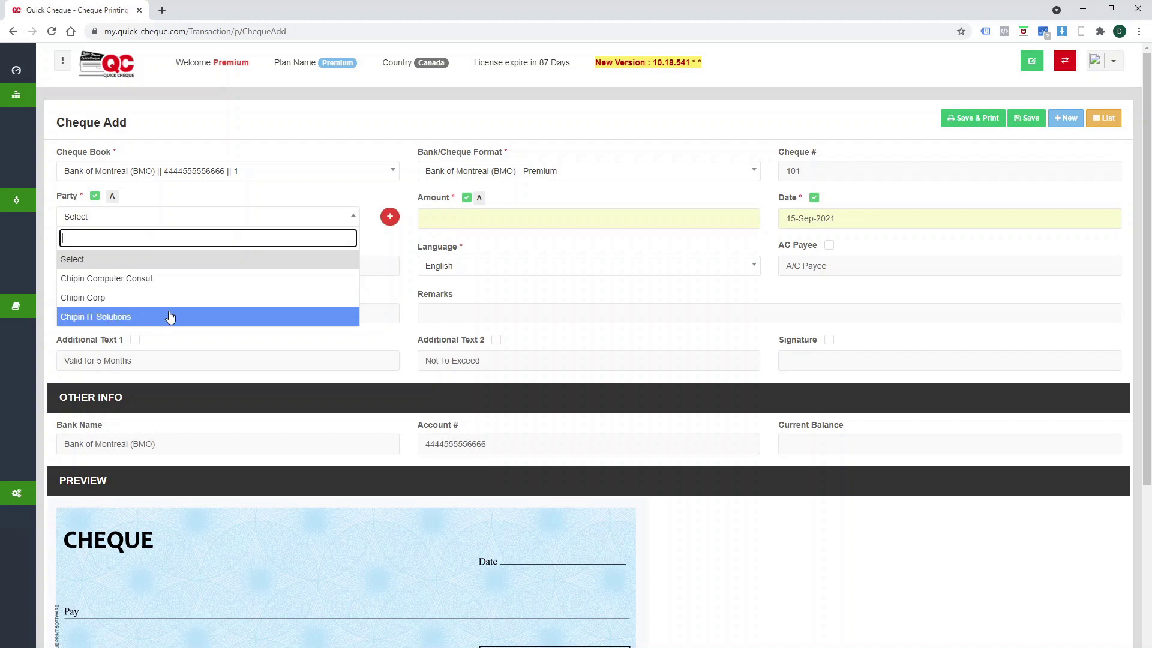
click(171, 283)
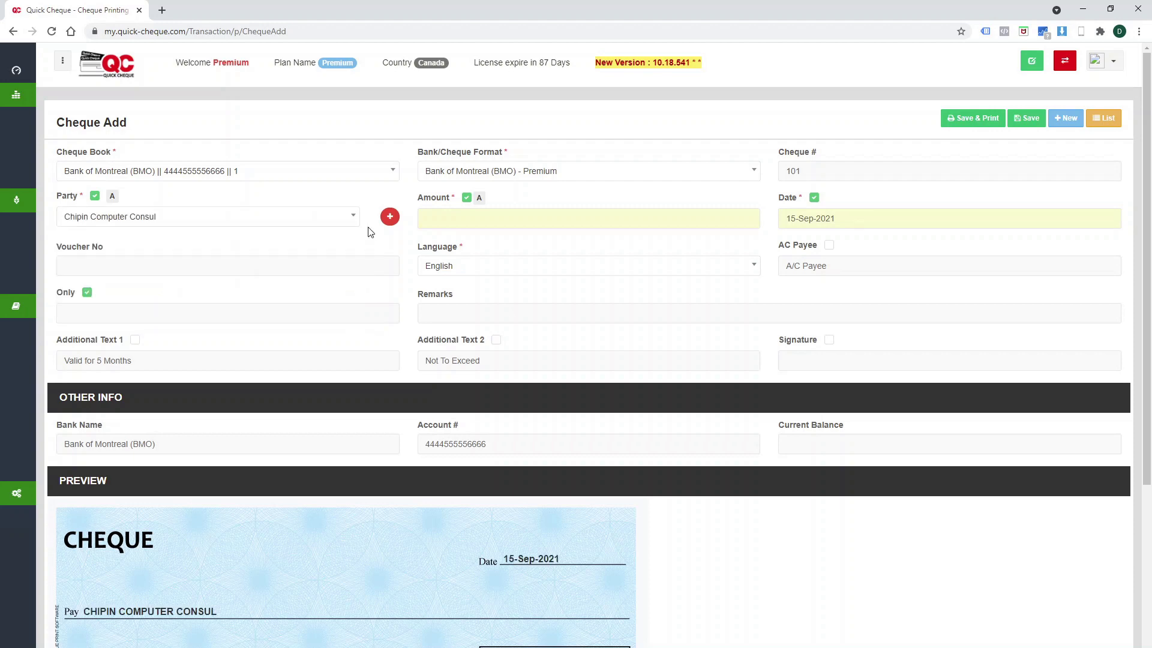
click(390, 218)
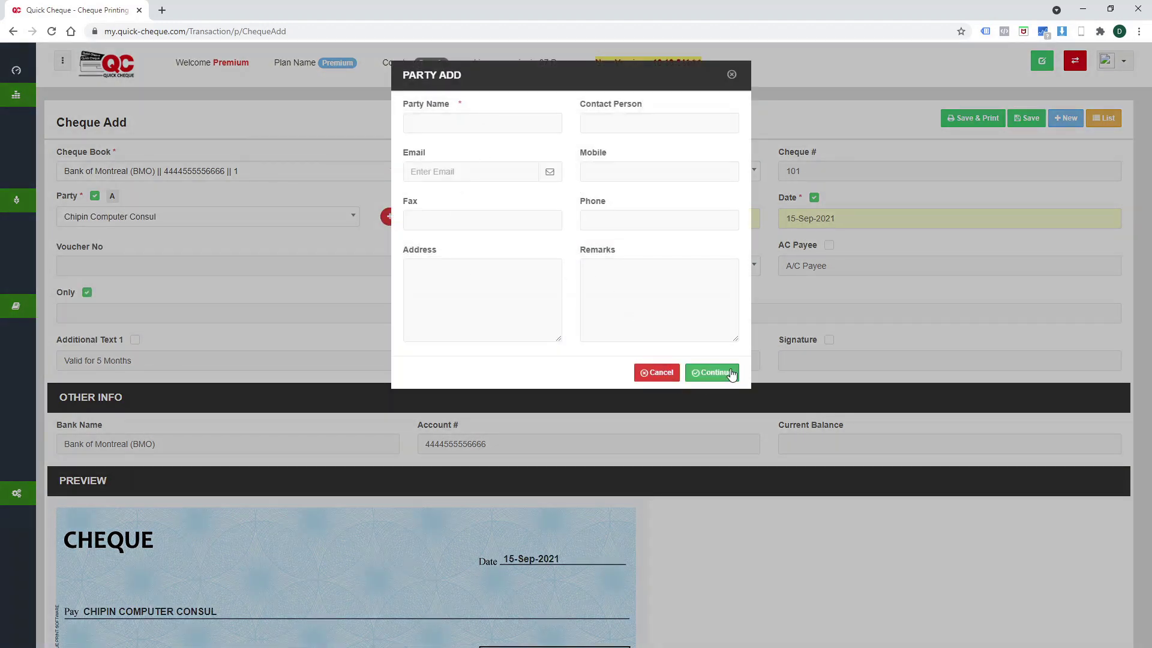
click(660, 375)
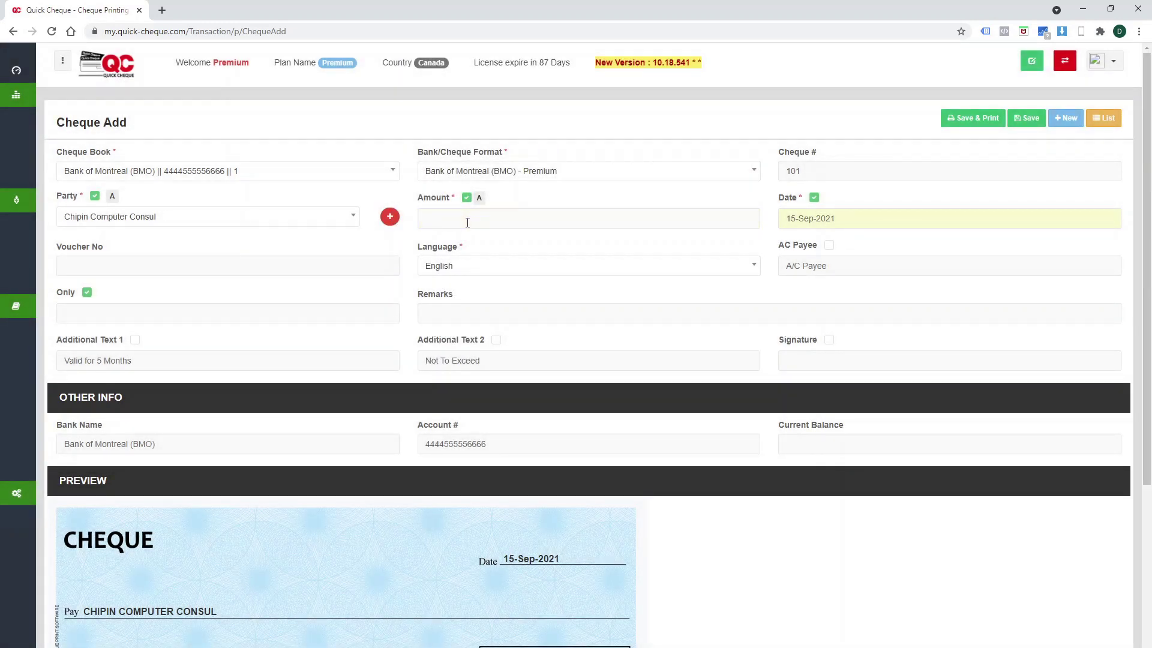
Enter an amount of 1500 and set the cheque date to 23-Sep-2021.
text(1500)
click(856, 222)
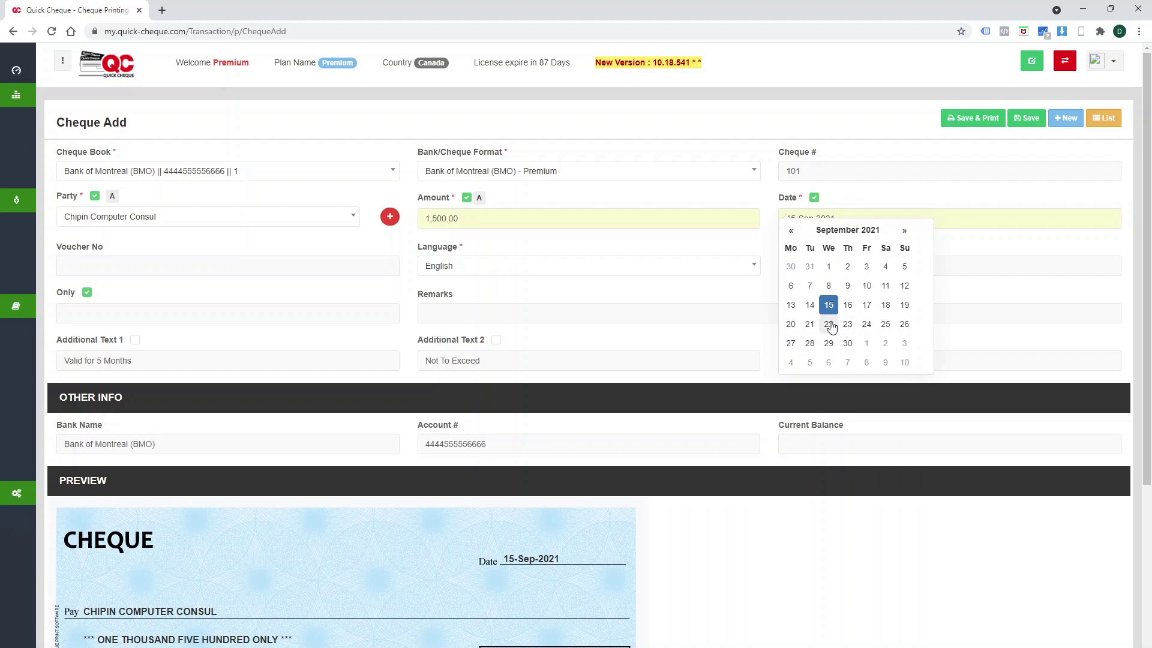
click(830, 323)
click(852, 222)
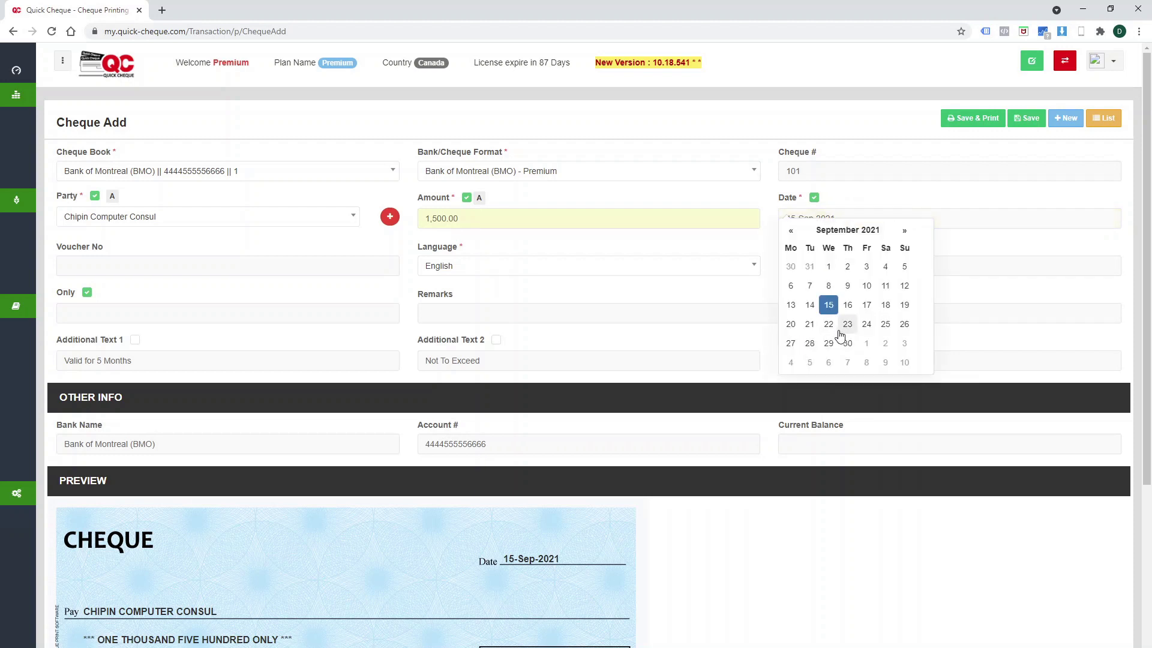
click(845, 325)
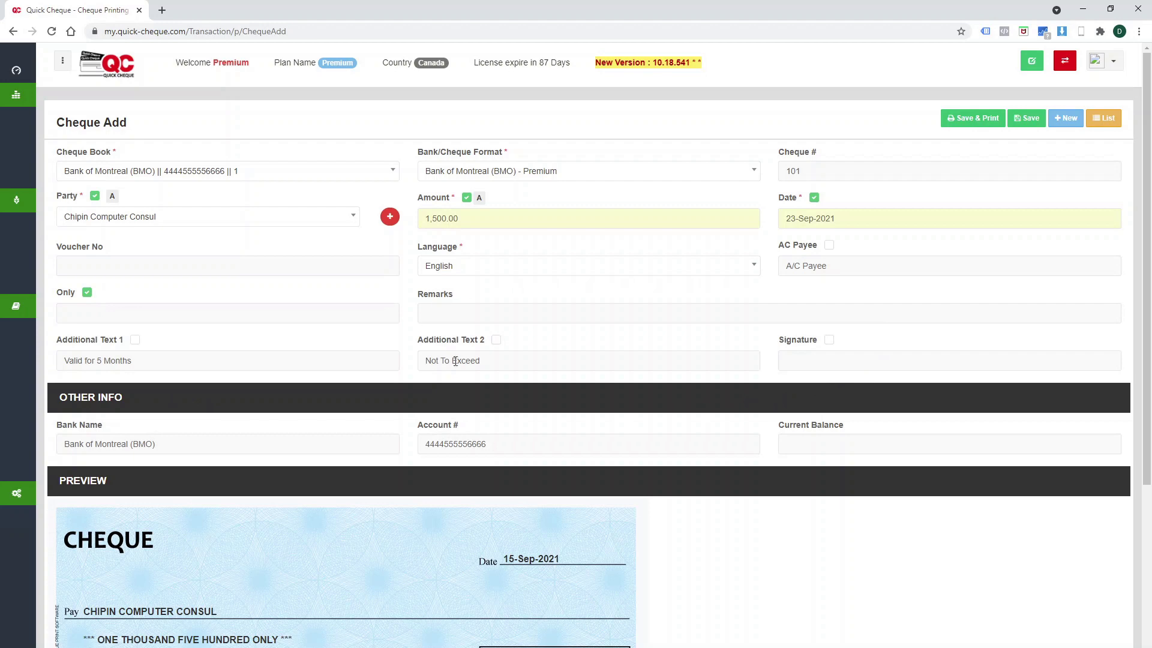
Tick AC Payee and extend its wording to 'A/C Payee Only'.
scroll(541, 540, down, 2)
scroll(465, 327, up, 2)
scroll(459, 457, down, 2)
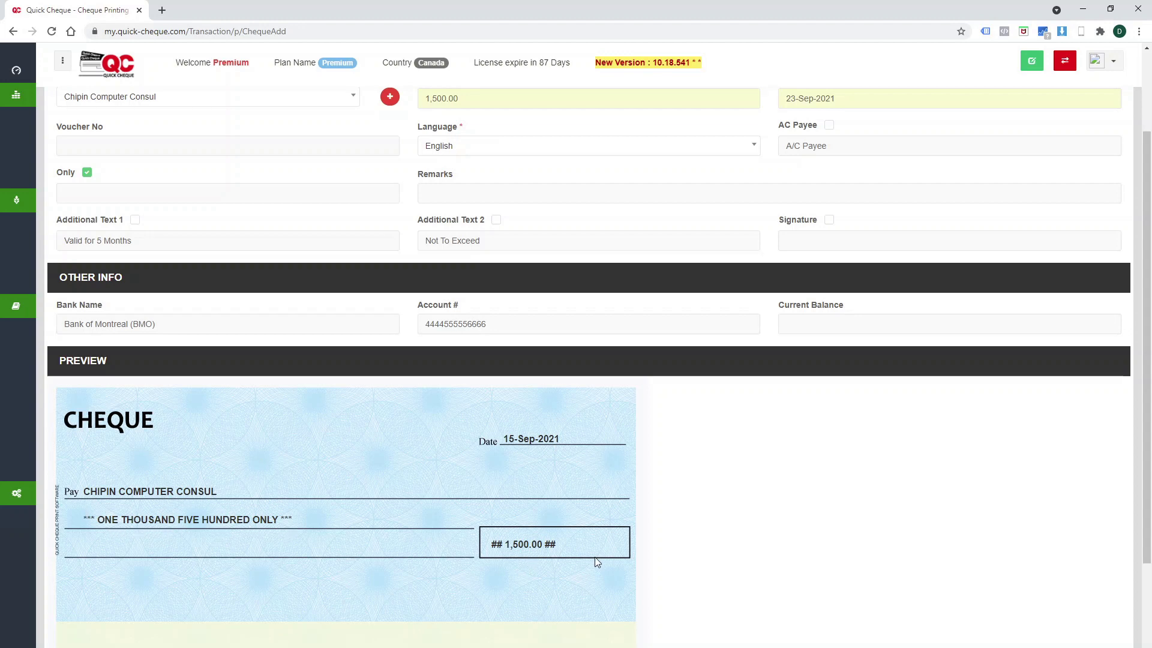
scroll(660, 552, up, 2)
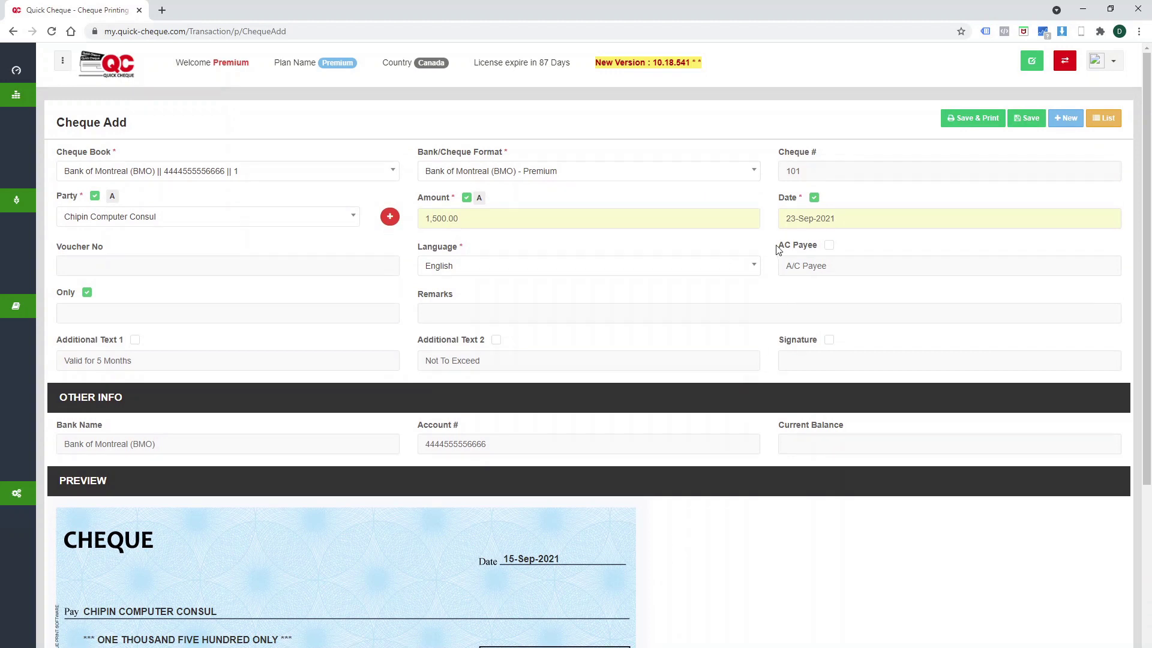
mouse_move(782, 249)
click(831, 247)
click(869, 266)
text(Only)
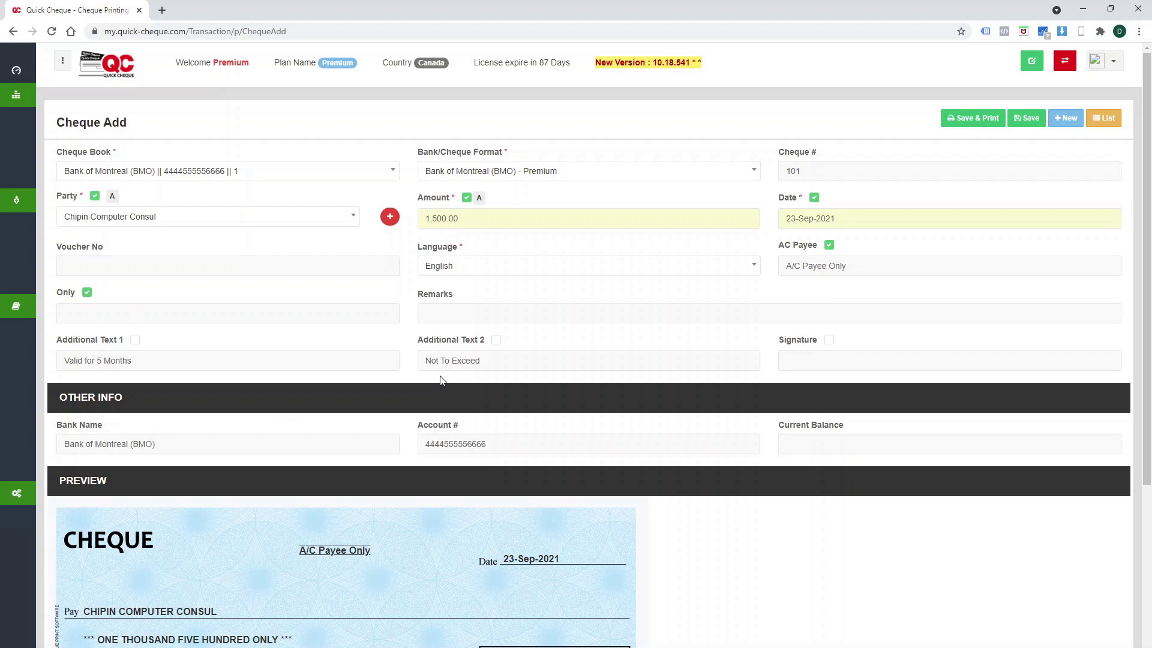
Show 'Valid for 5 Months' and 'Not To Exceed CAD1500/-' on the cheque.
click(135, 341)
scroll(226, 465, down, 2)
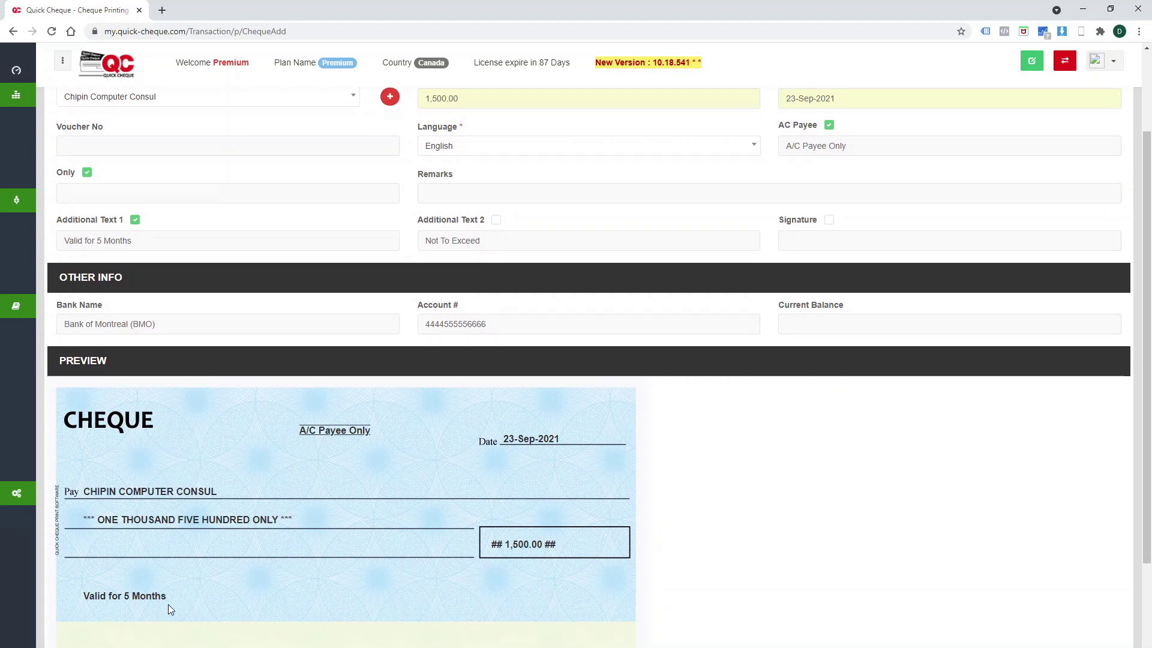
click(496, 220)
click(508, 242)
text(1)
text( CAD1500)
text(/0)
key(BackSpace)
text(-)
key(Tab)
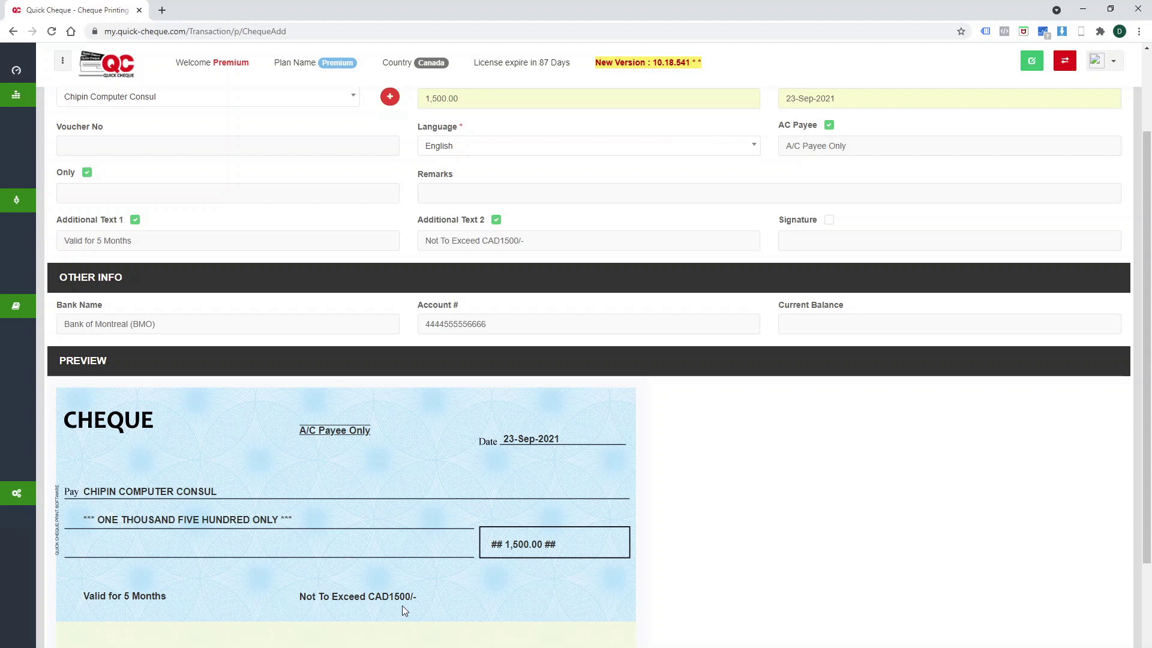
Hide the amount in words, and toggle the date and payee name off and back on.
scroll(516, 513, up, 2)
scroll(494, 514, down, 2)
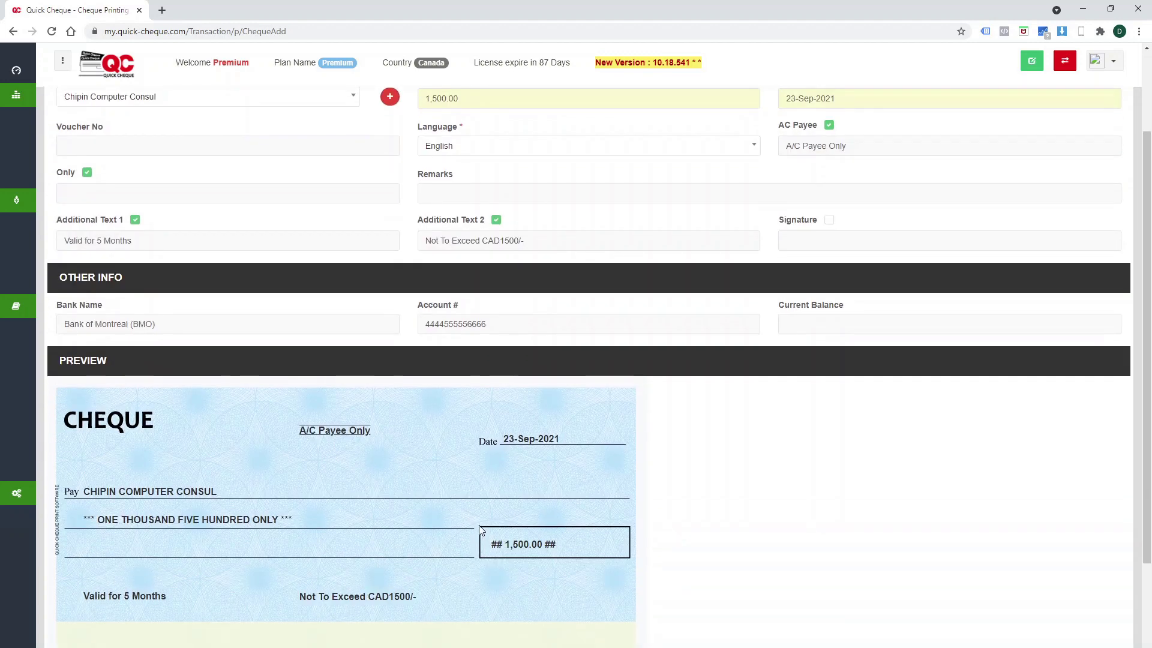
scroll(479, 524, up, 2)
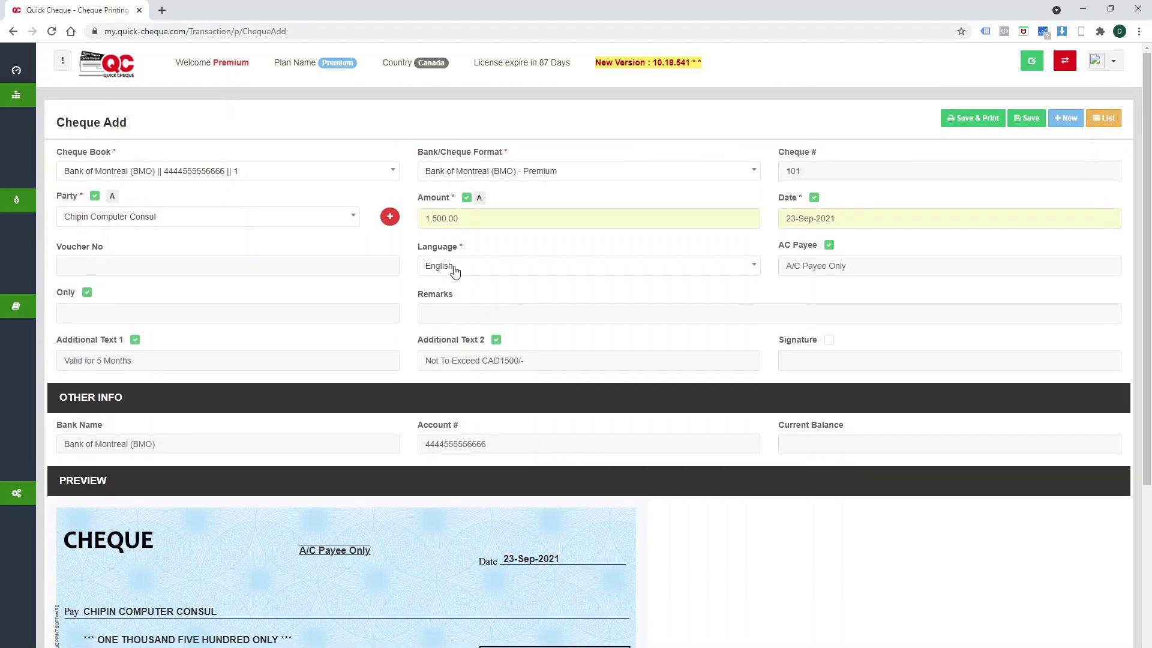
click(466, 199)
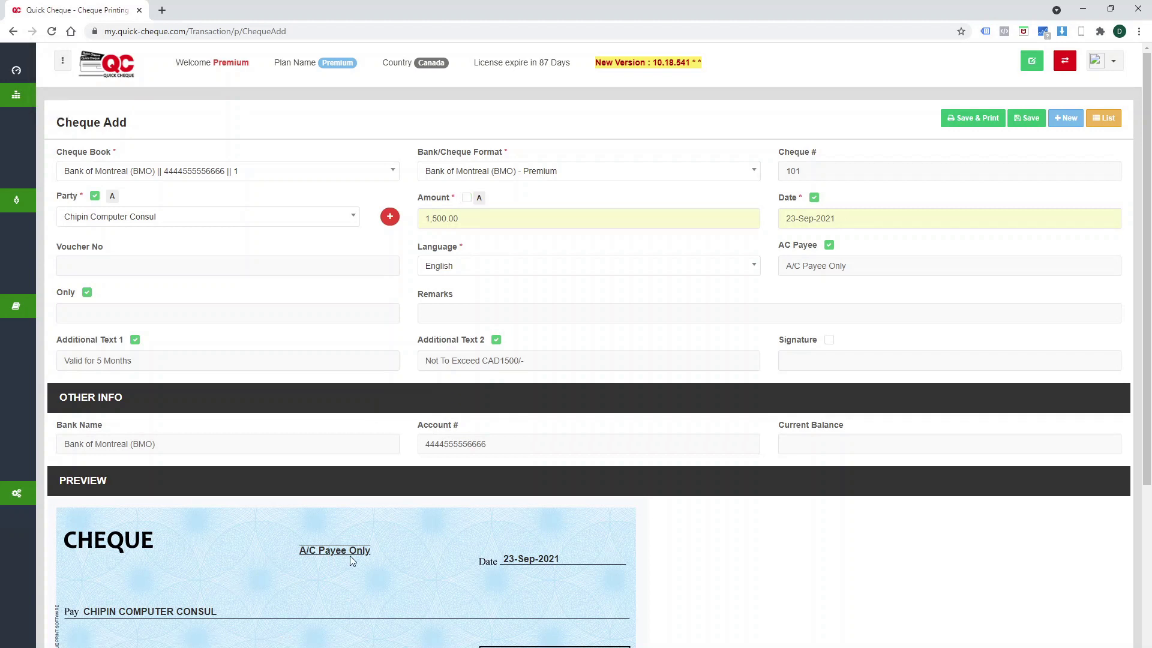
scroll(350, 556, down, 2)
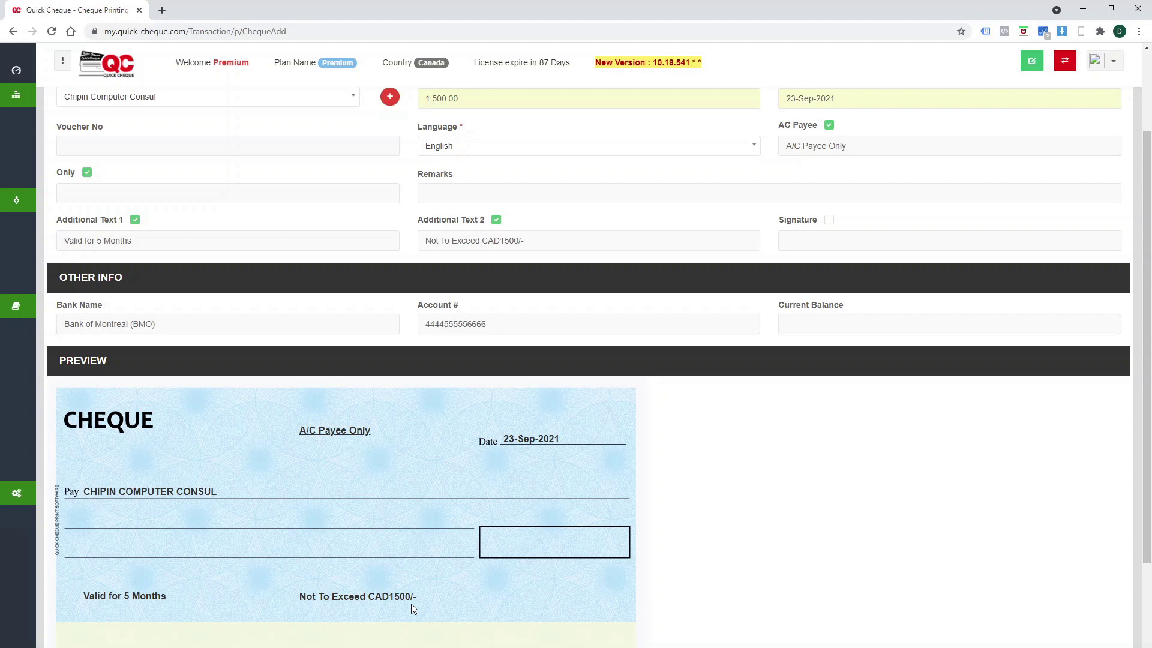
scroll(481, 267, up, 2)
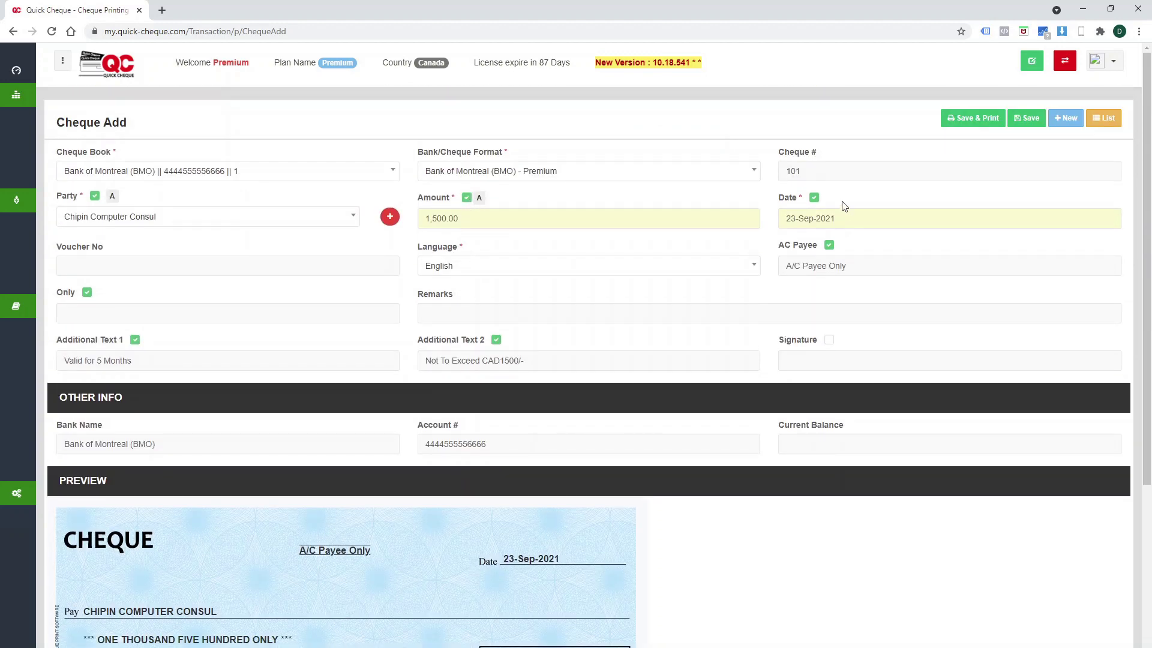
click(813, 198)
click(813, 198)
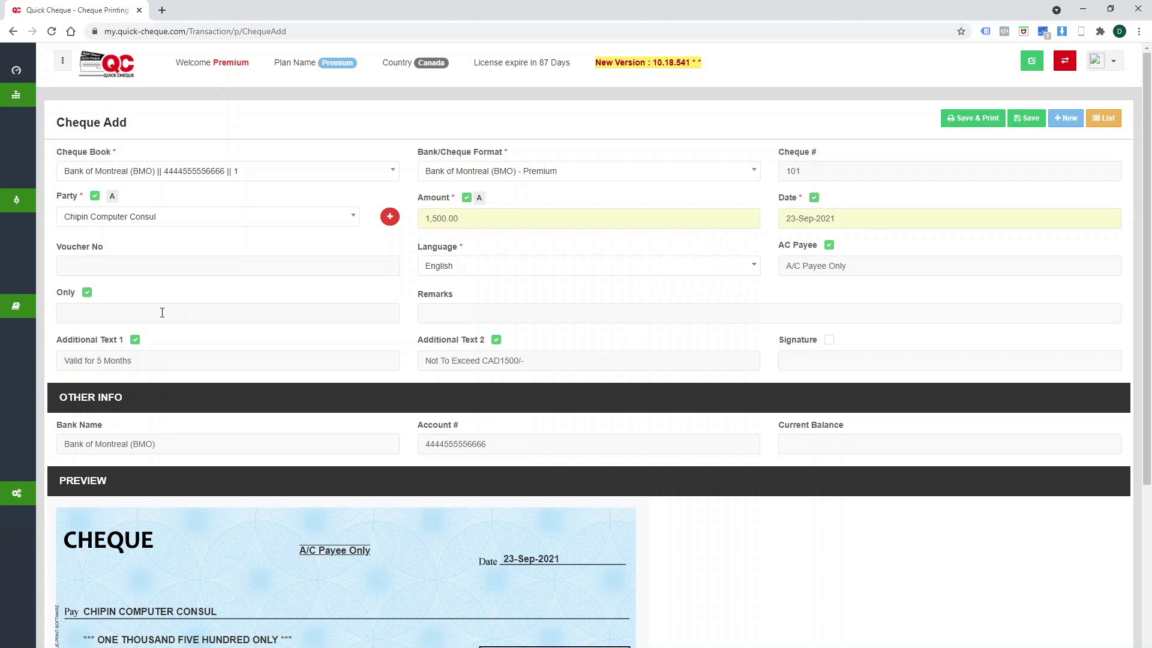
click(95, 197)
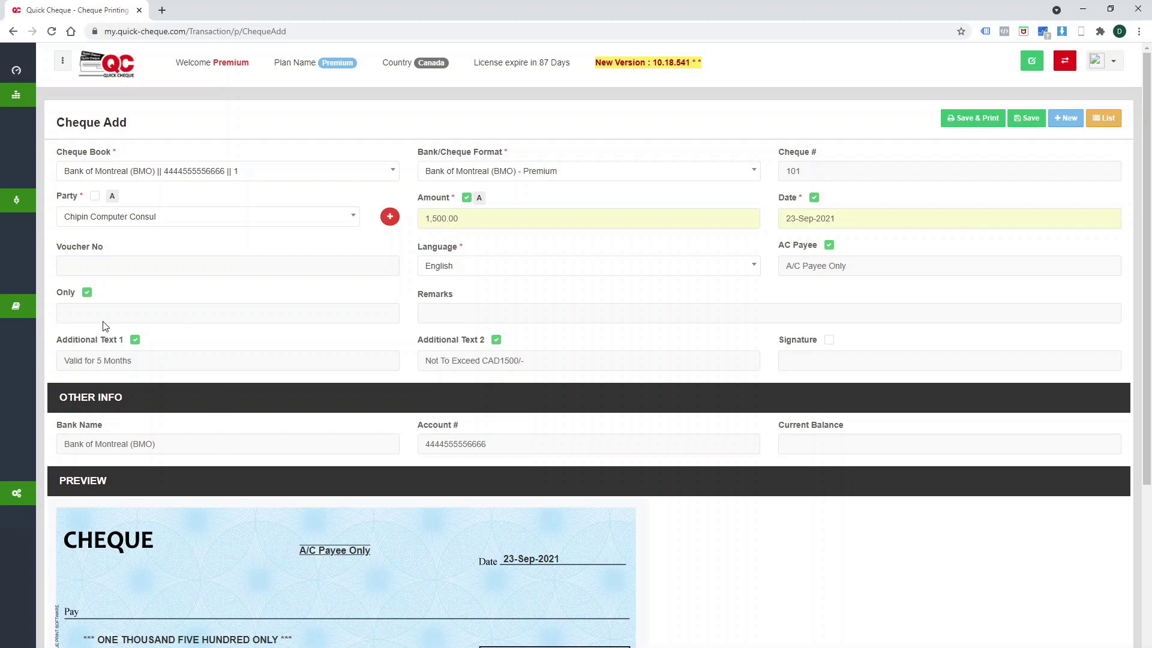
click(94, 197)
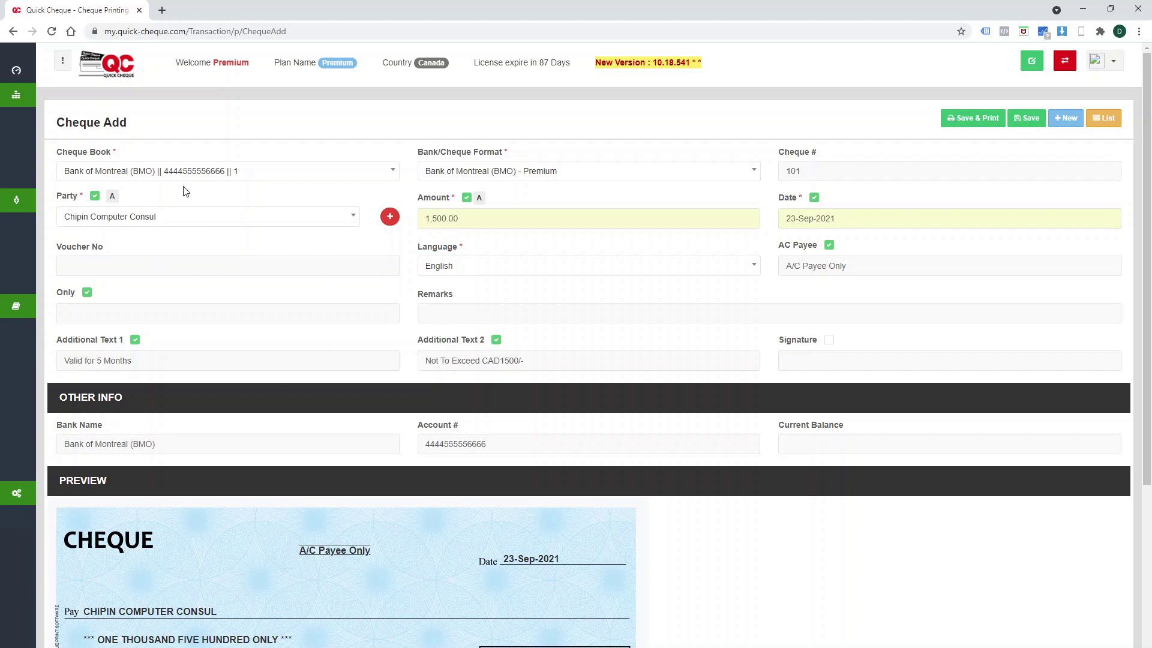
Switch the payee name and amount in words to title case (Aa).
click(114, 197)
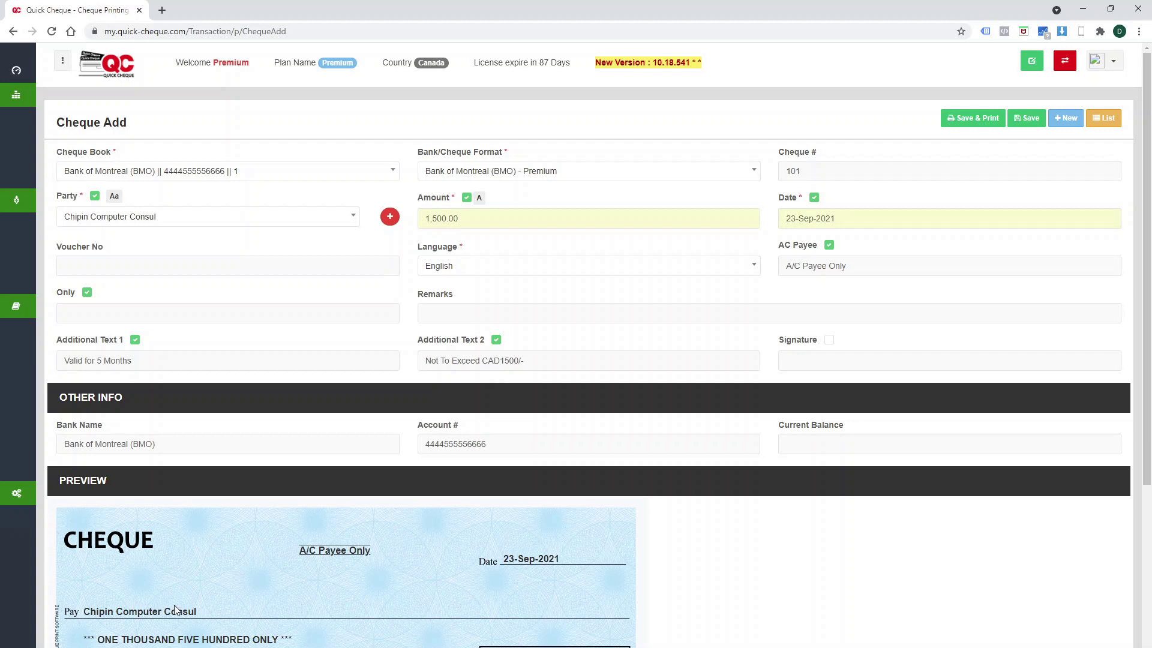
click(116, 198)
click(113, 196)
click(480, 200)
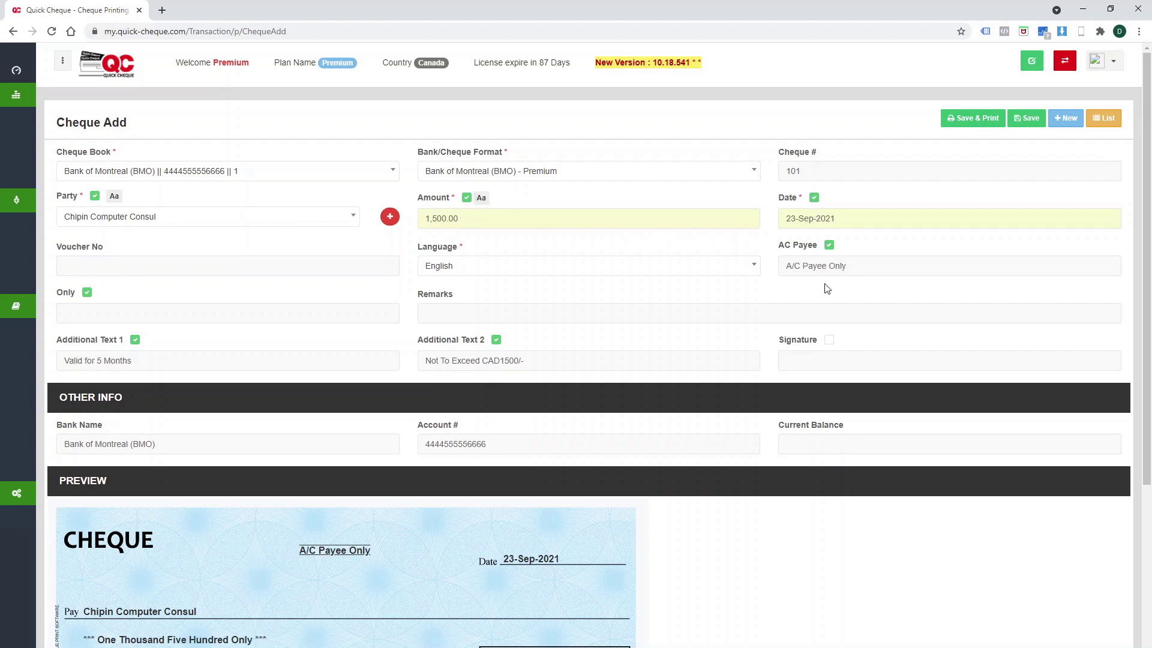
scroll(307, 494, down, 2)
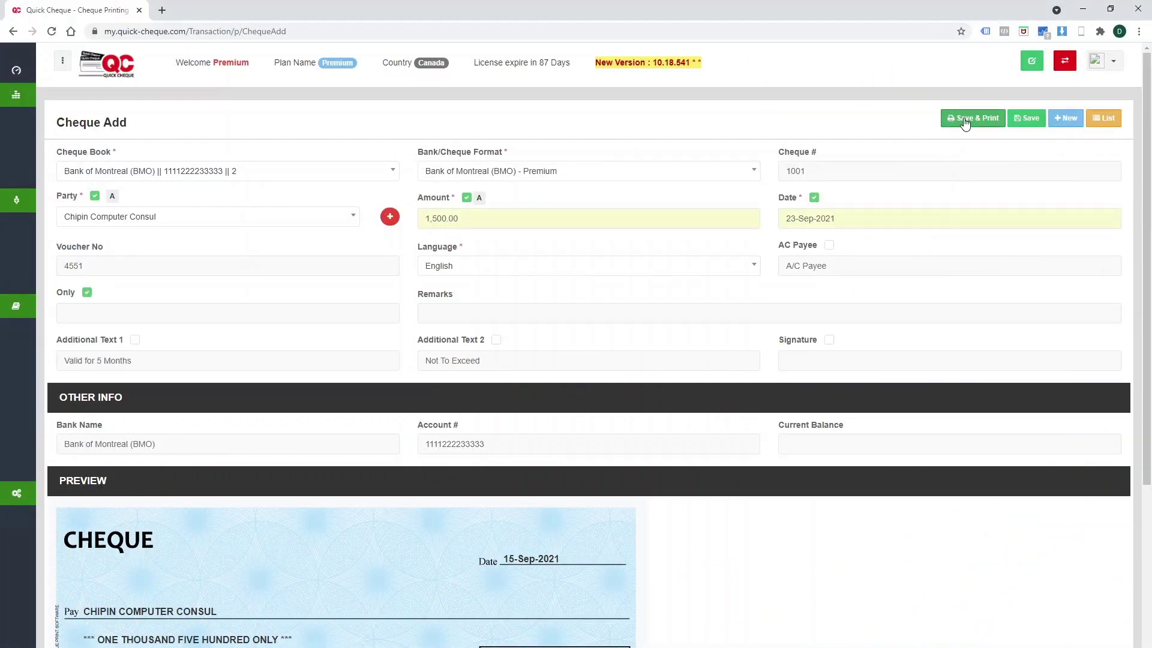
Save the cheque and print it on the HP LaserJet printer.
click(964, 122)
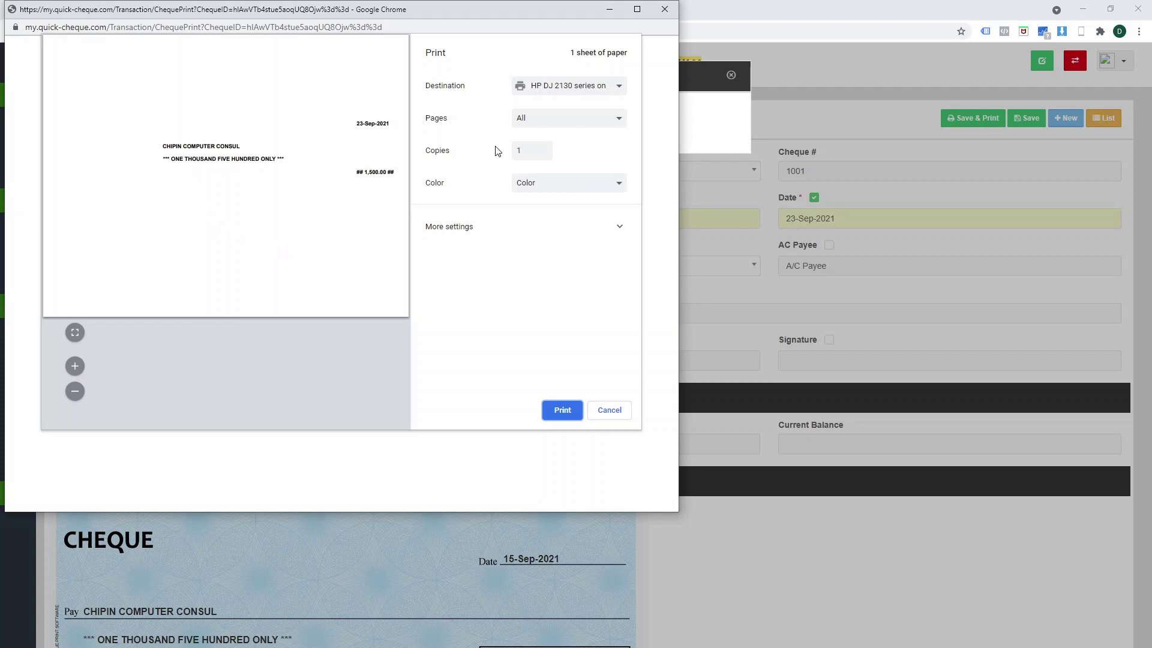
click(538, 97)
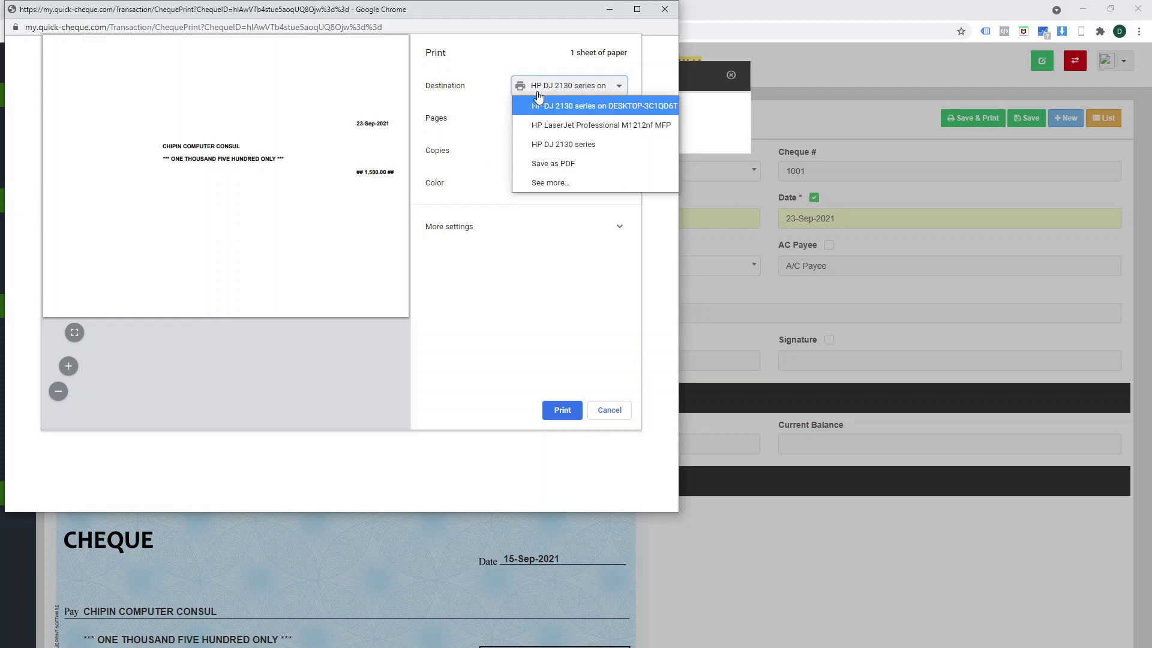
click(568, 126)
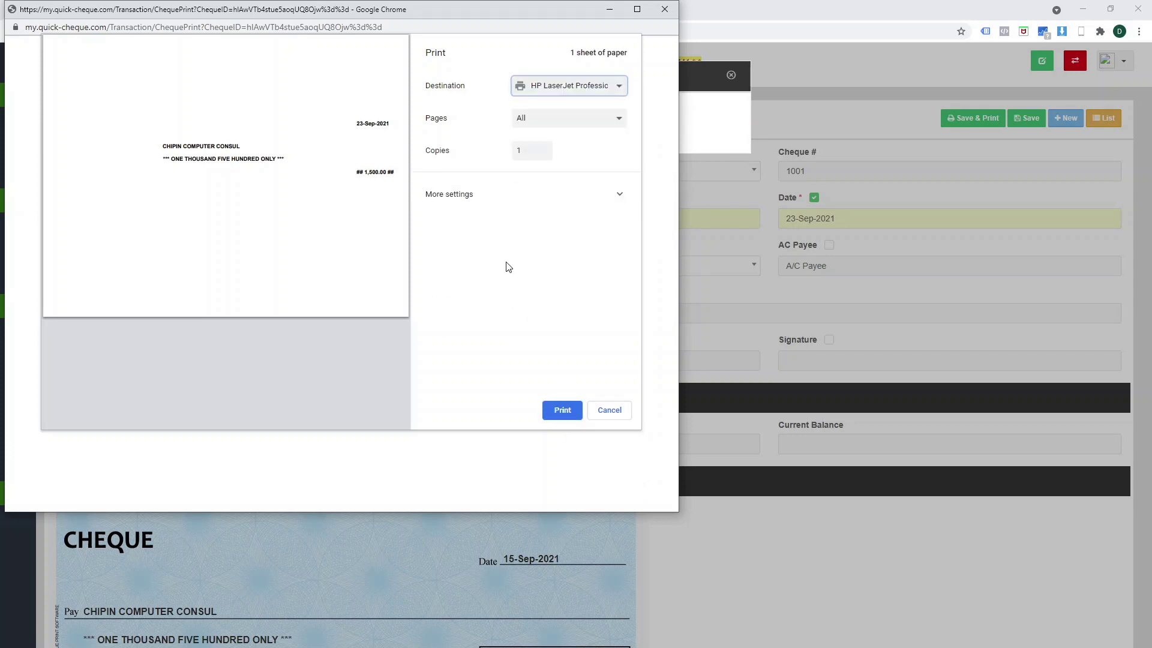
click(556, 411)
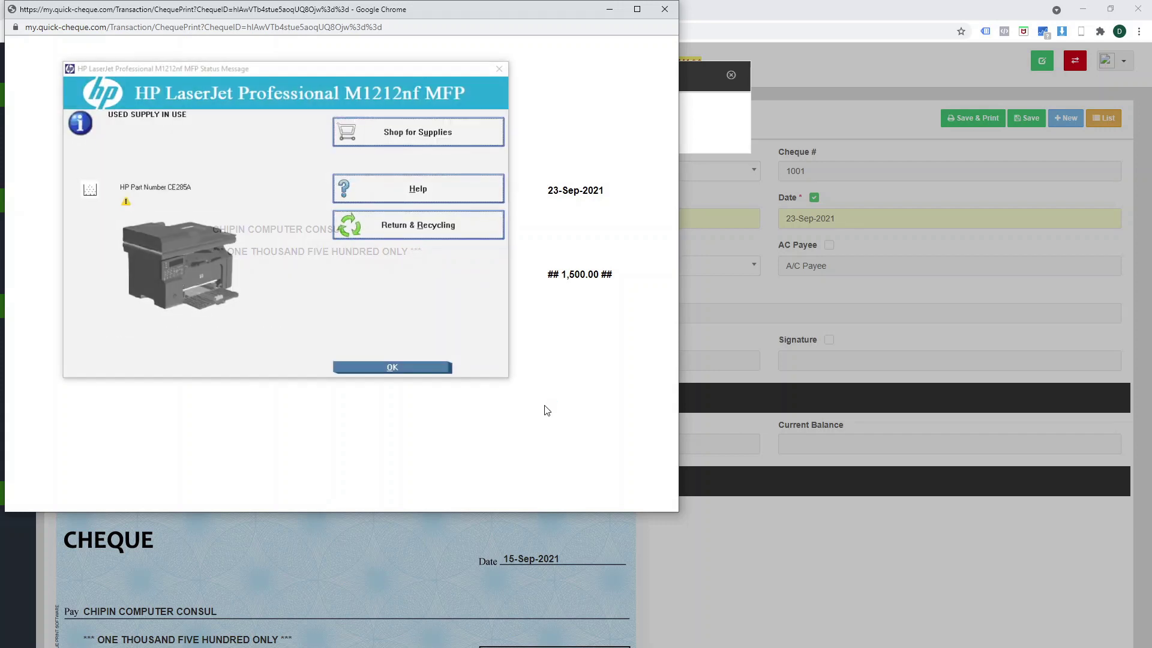
Dismiss the printer status message and print preview, confirm the print, and close the support page.
click(420, 373)
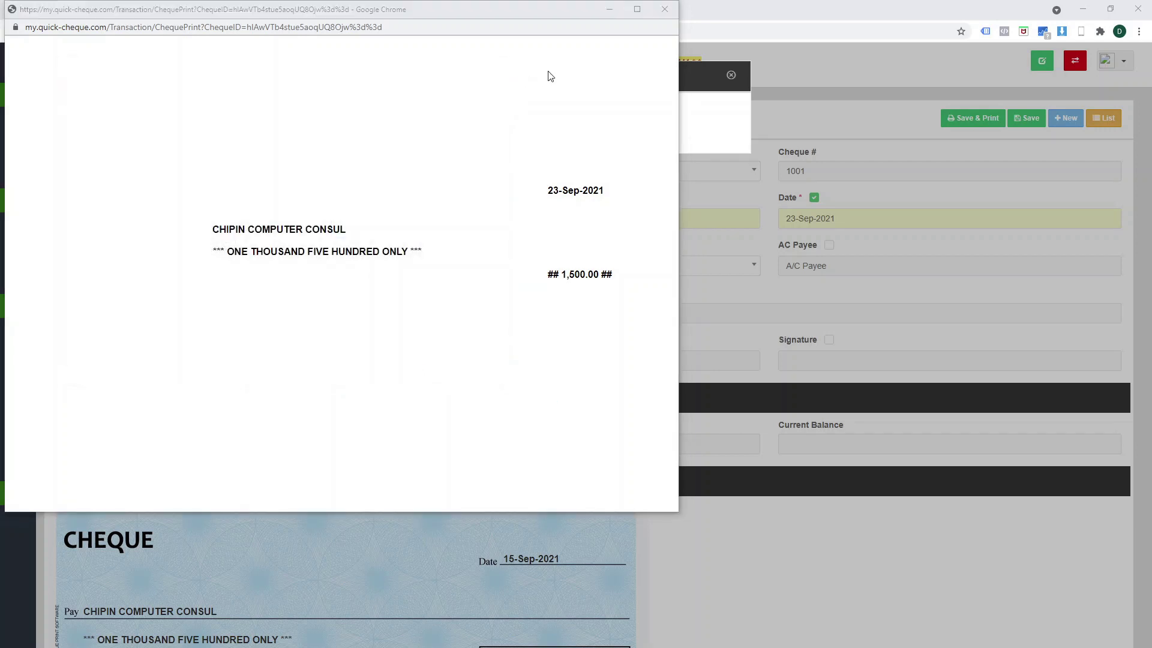
click(662, 10)
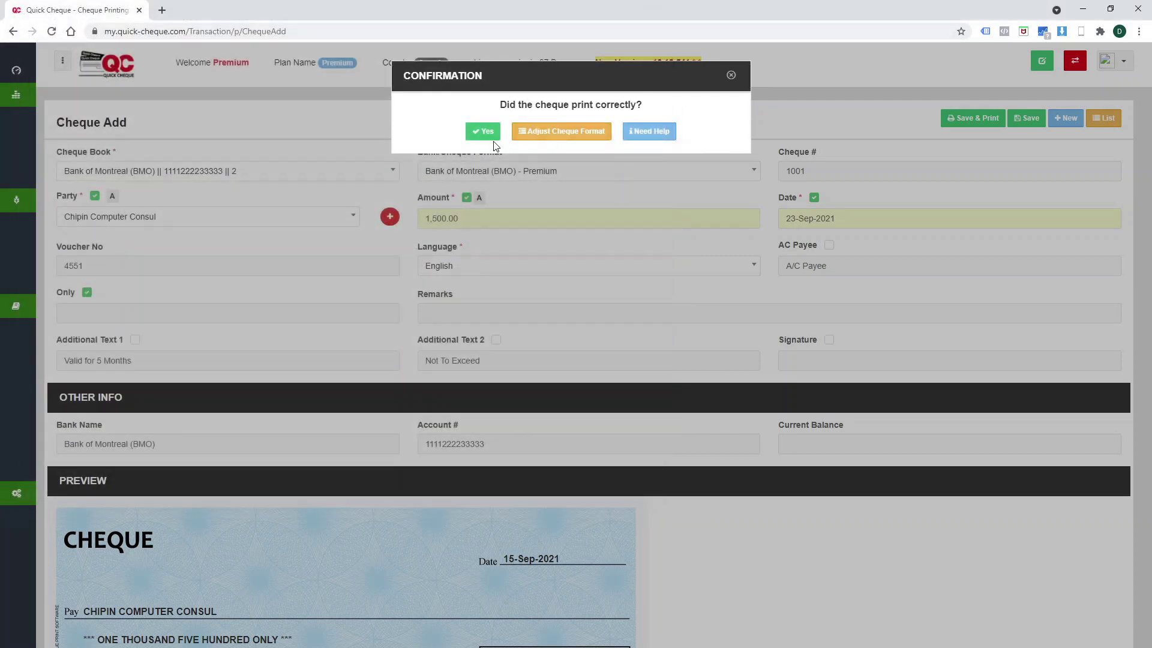
click(486, 141)
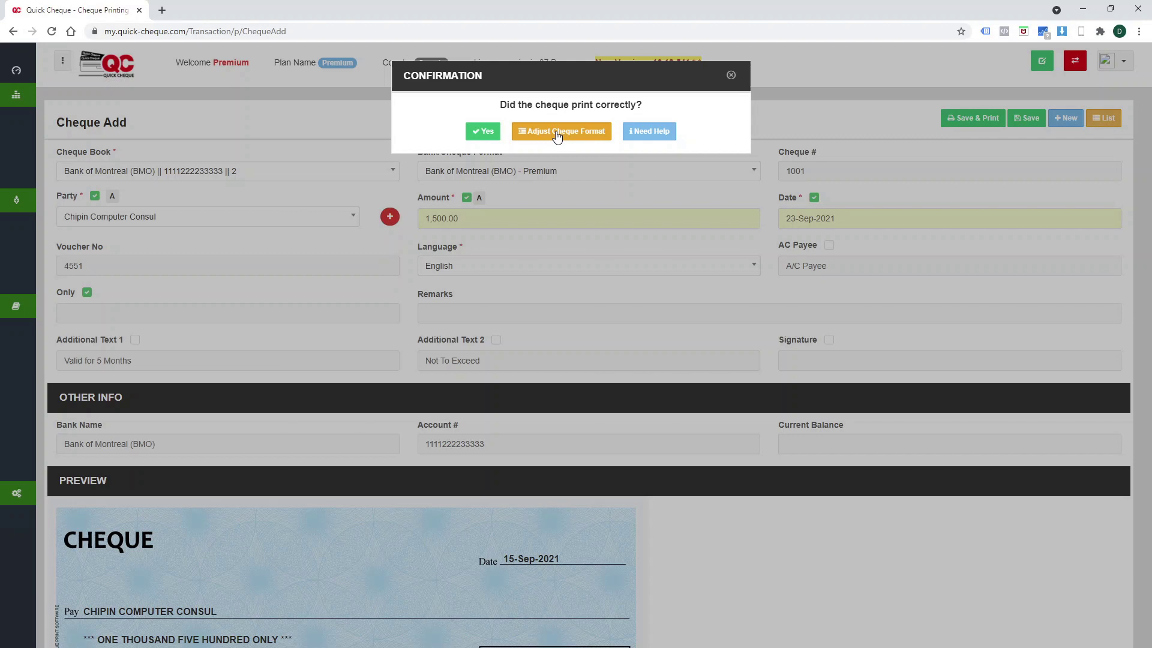
click(654, 132)
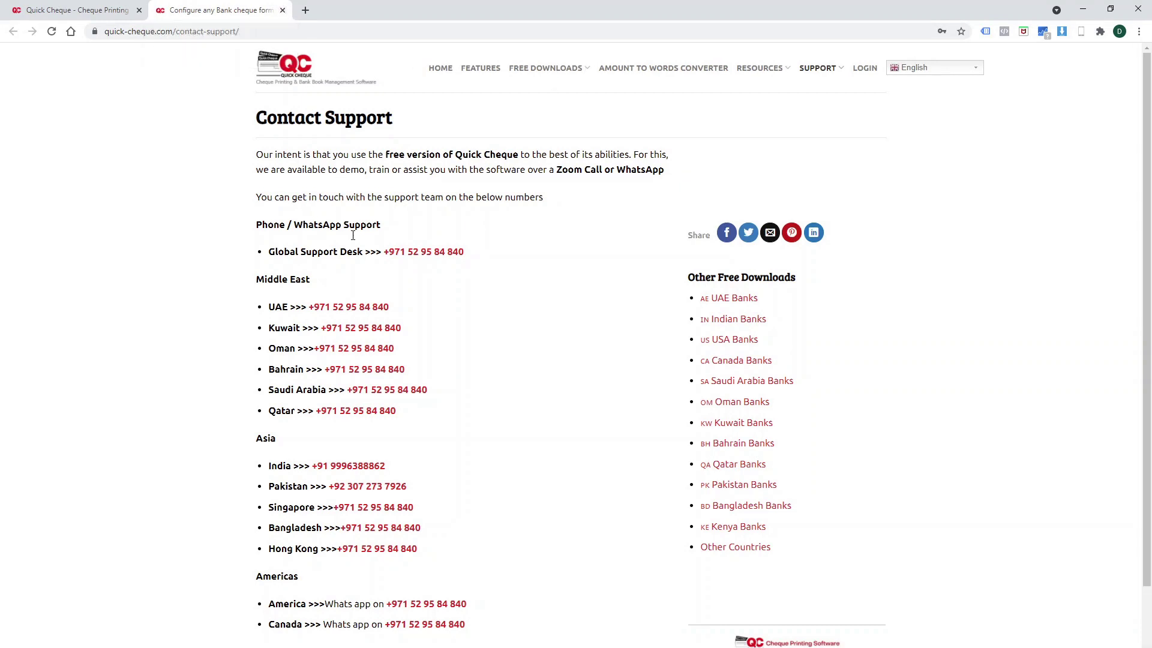
click(283, 11)
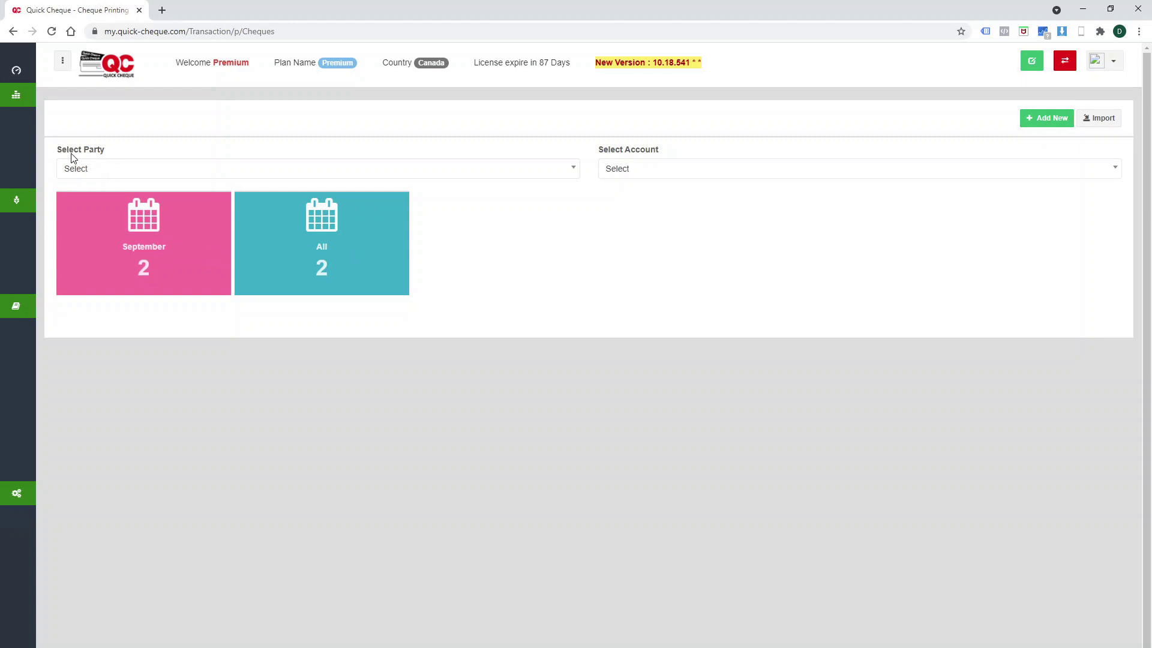
Show all cheques, then edit the Bank of Montreal (BMO) - Premium cheque format.
click(351, 279)
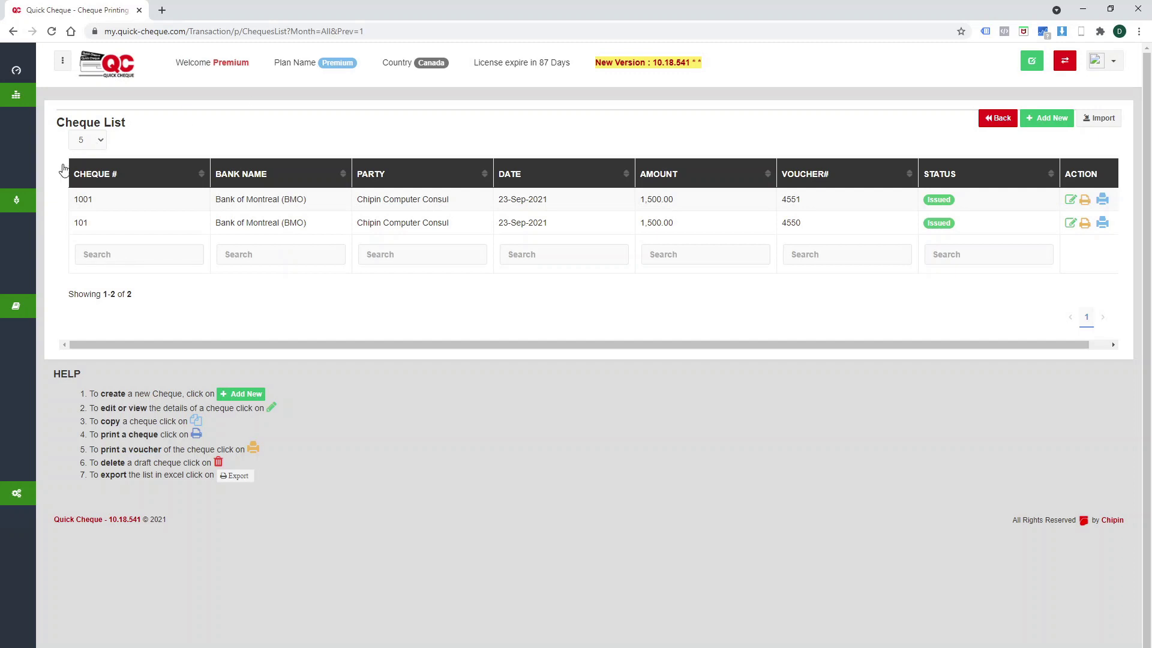
mouse_move(72, 157)
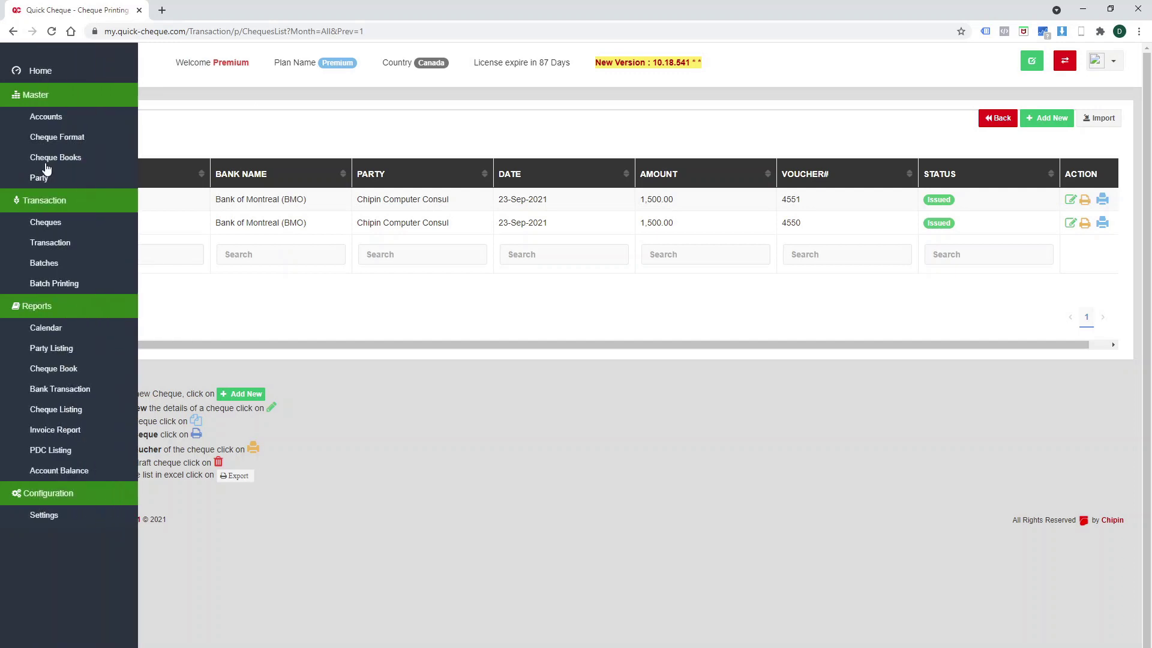
click(66, 139)
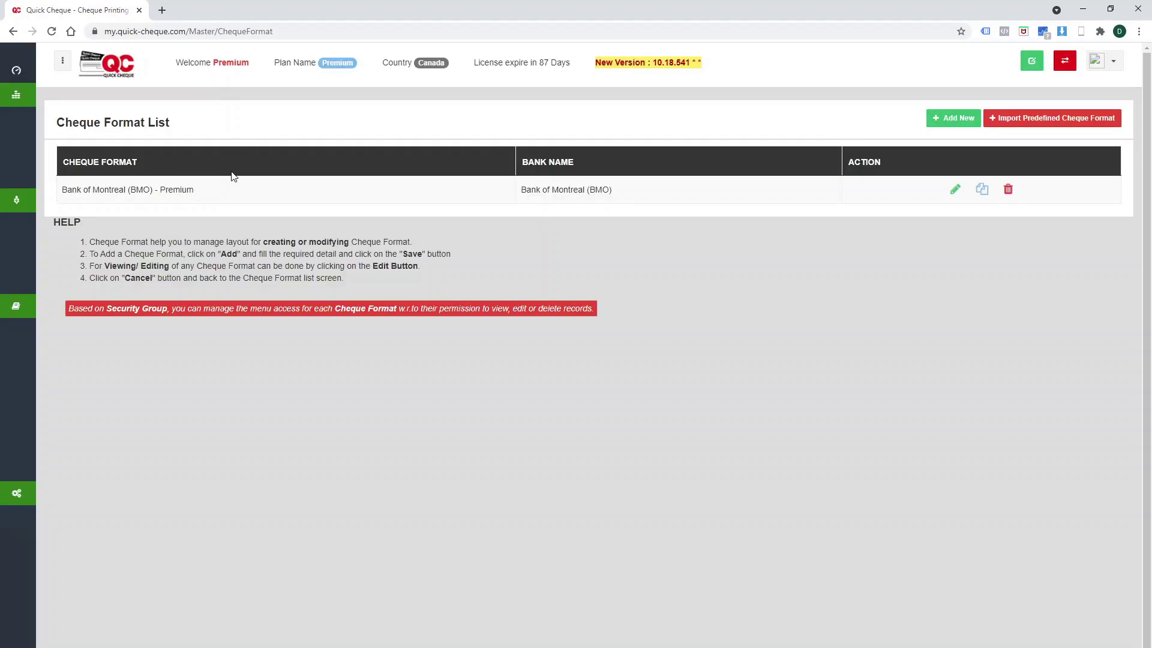
click(956, 190)
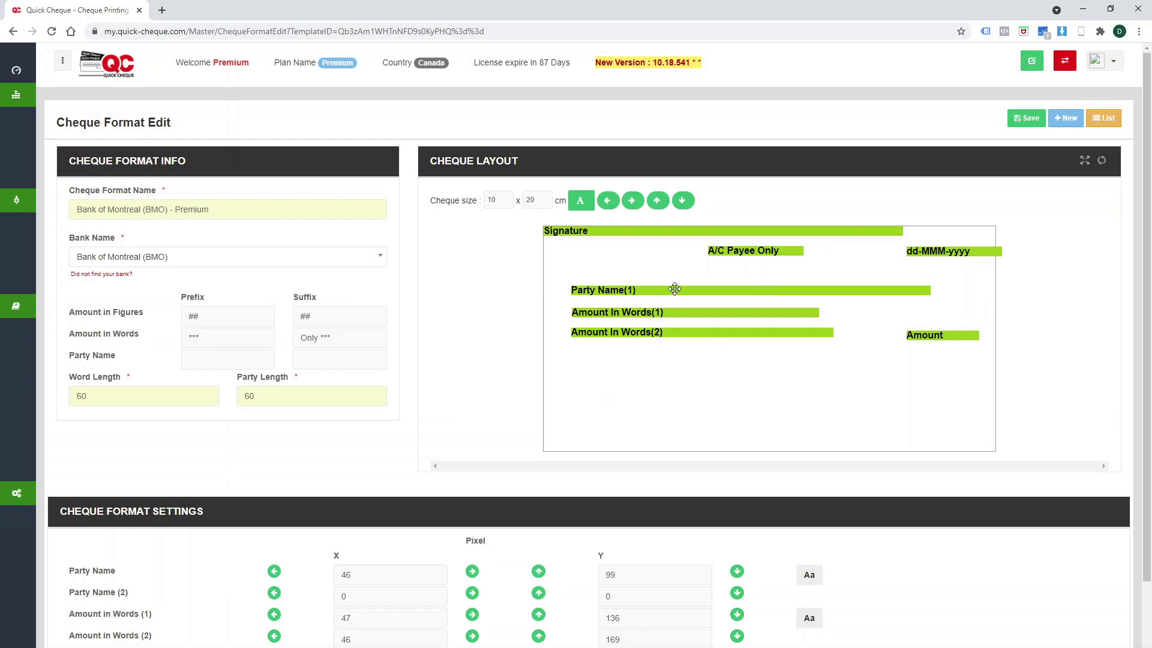
Drag Party Name, Amount In Words, Amount and date bars lower and further left.
mouse_move(684, 290)
mouse_down()
mouse_move(704, 290)
mouse_move(676, 290)
mouse_up()
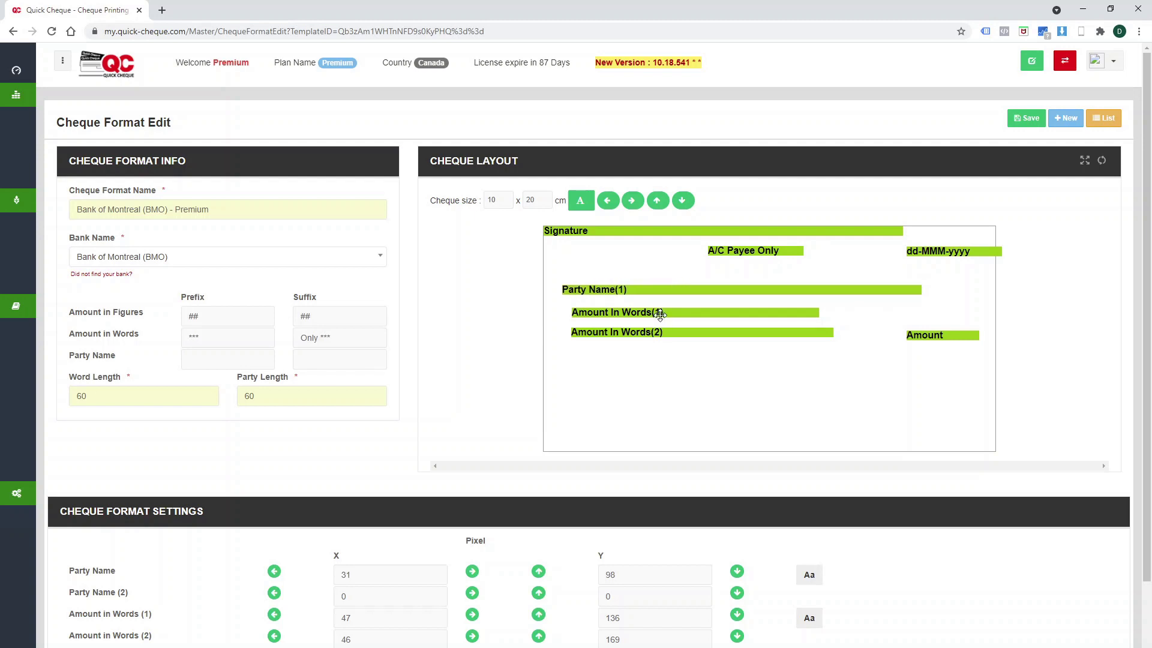
drag(659, 314, 703, 359)
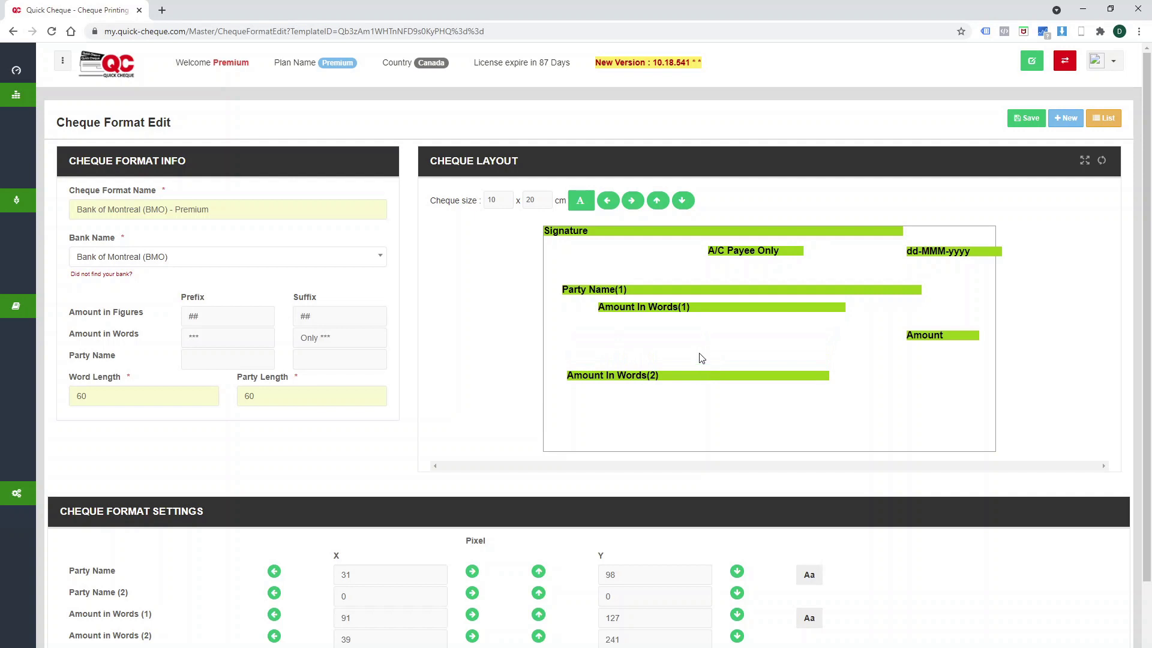
drag(692, 309, 659, 352)
drag(655, 290, 659, 323)
drag(925, 335, 932, 363)
drag(925, 246, 906, 257)
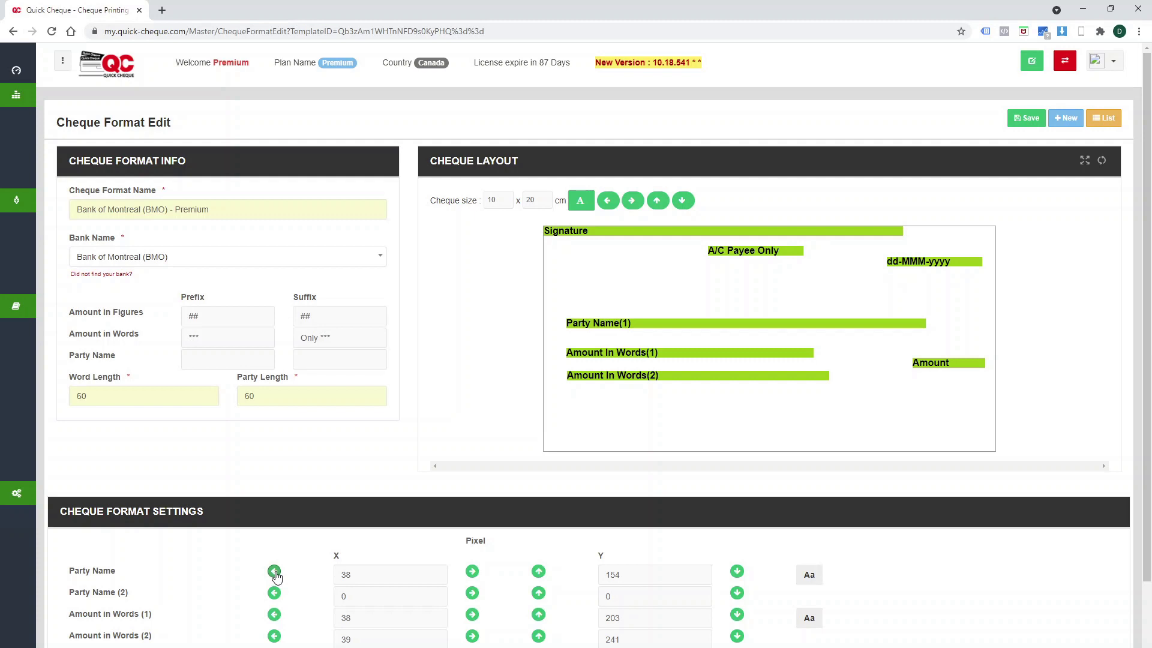
Nudge Party Name with the arrow buttons to X 37, Y 155 and save the format.
click(274, 572)
click(275, 573)
click(274, 572)
click(274, 572)
click(275, 573)
click(539, 572)
click(538, 572)
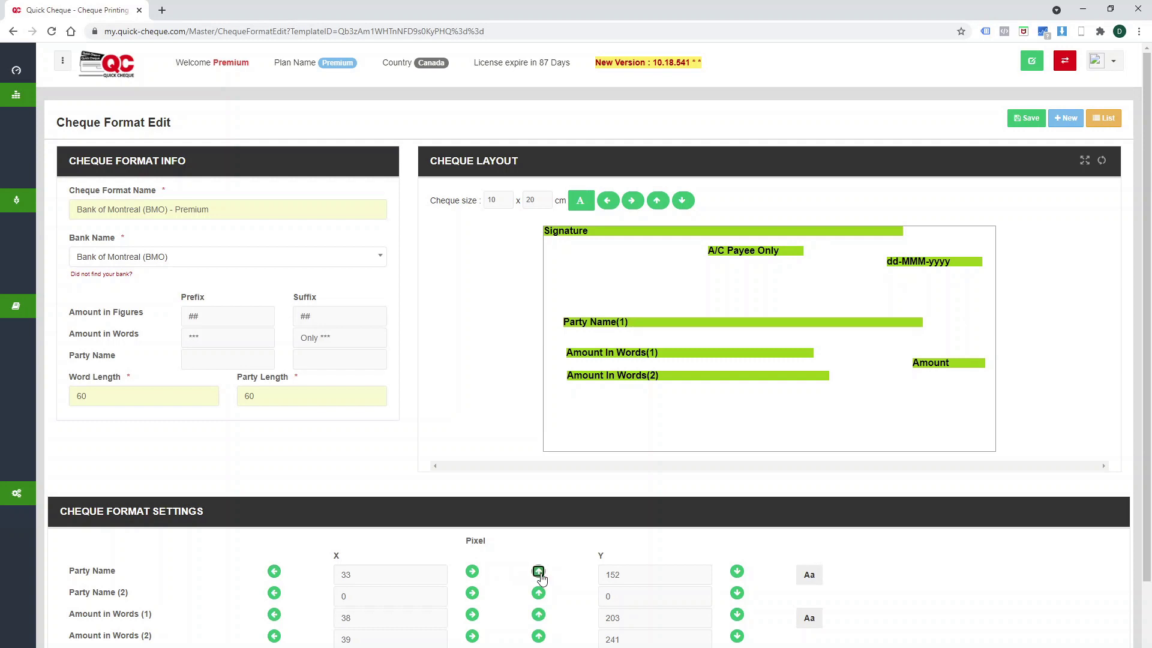
click(539, 573)
click(538, 573)
click(472, 572)
click(473, 572)
click(472, 572)
click(472, 572)
click(737, 572)
click(737, 572)
click(737, 572)
click(736, 572)
click(737, 572)
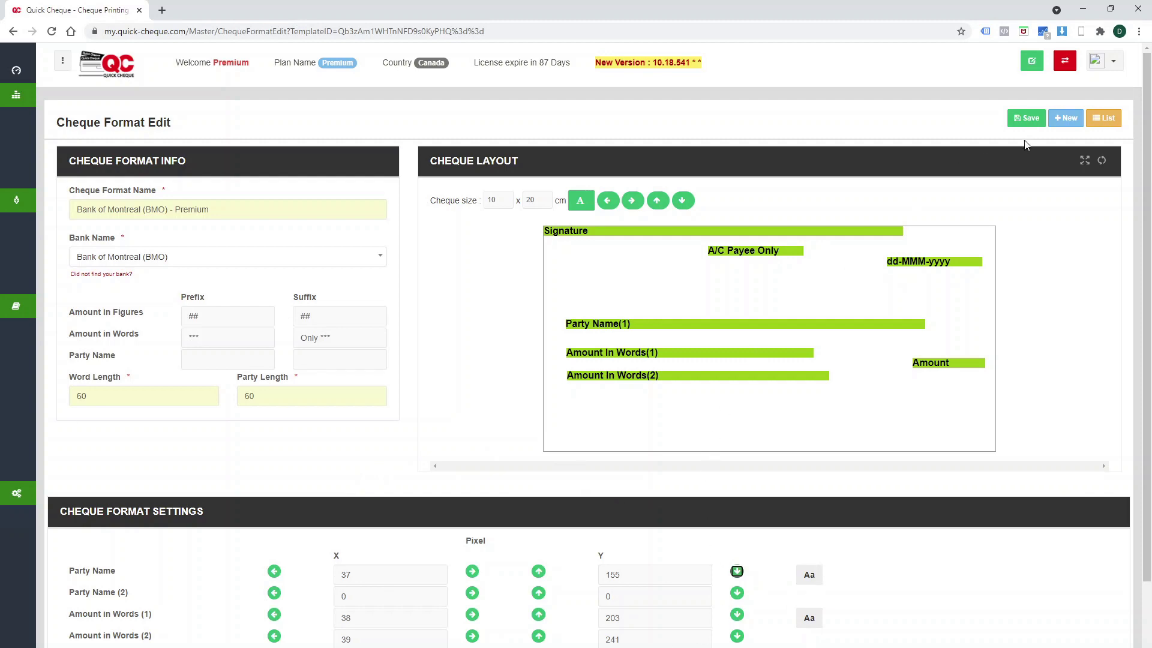
click(1032, 120)
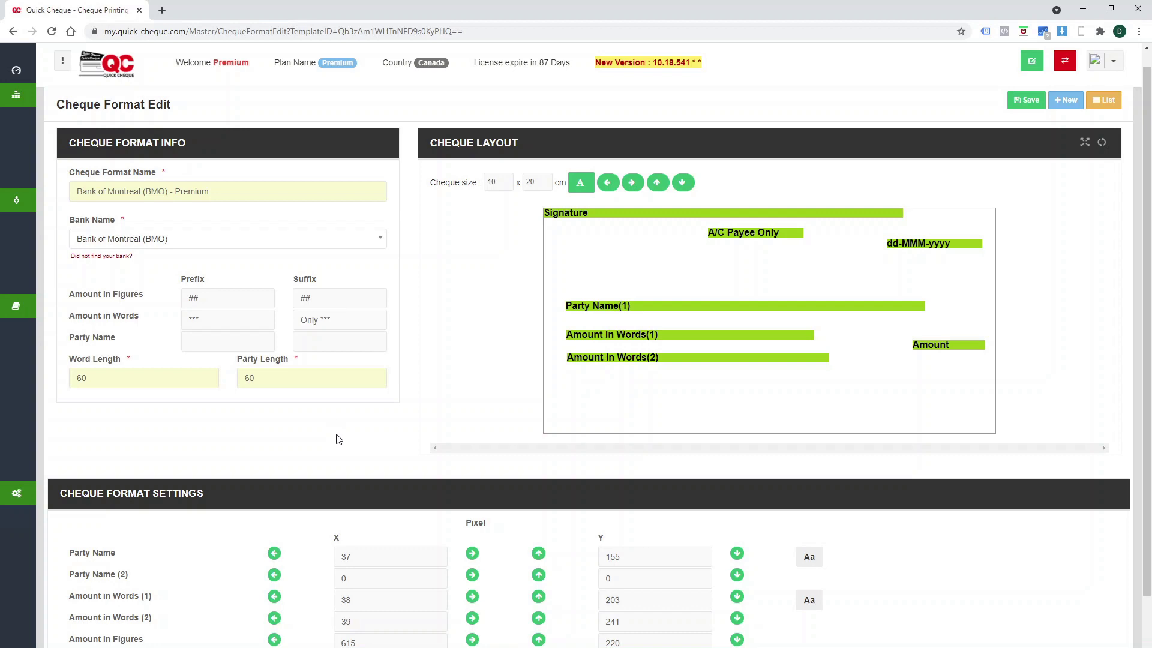
click(580, 185)
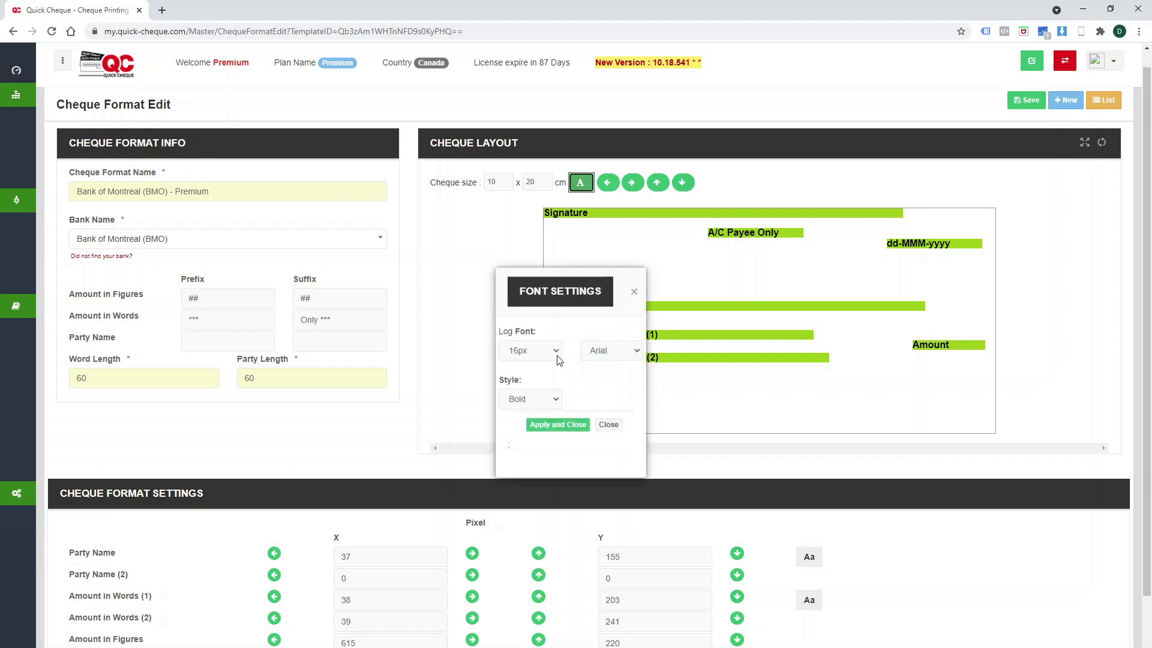
click(557, 355)
click(624, 350)
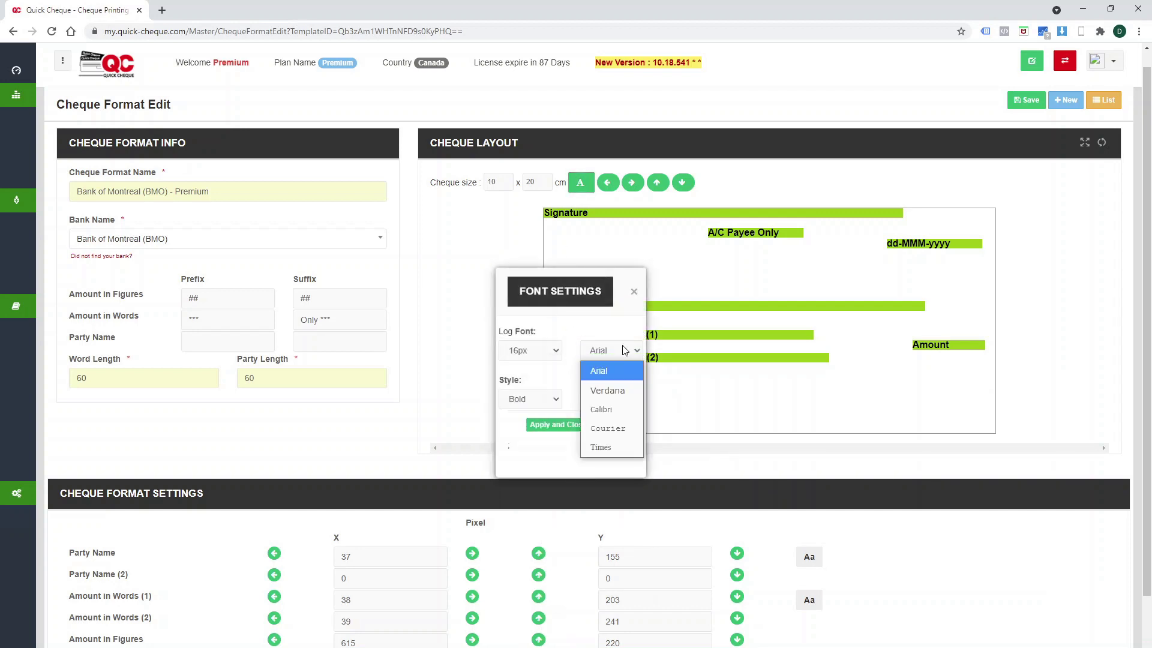
click(557, 380)
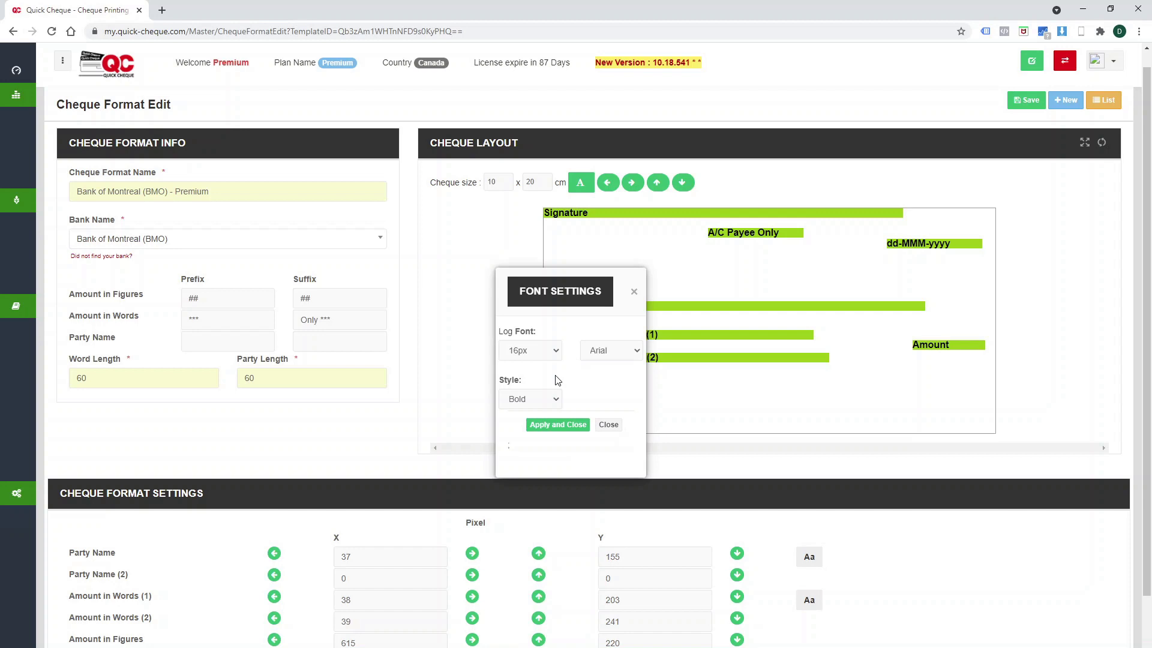
click(544, 406)
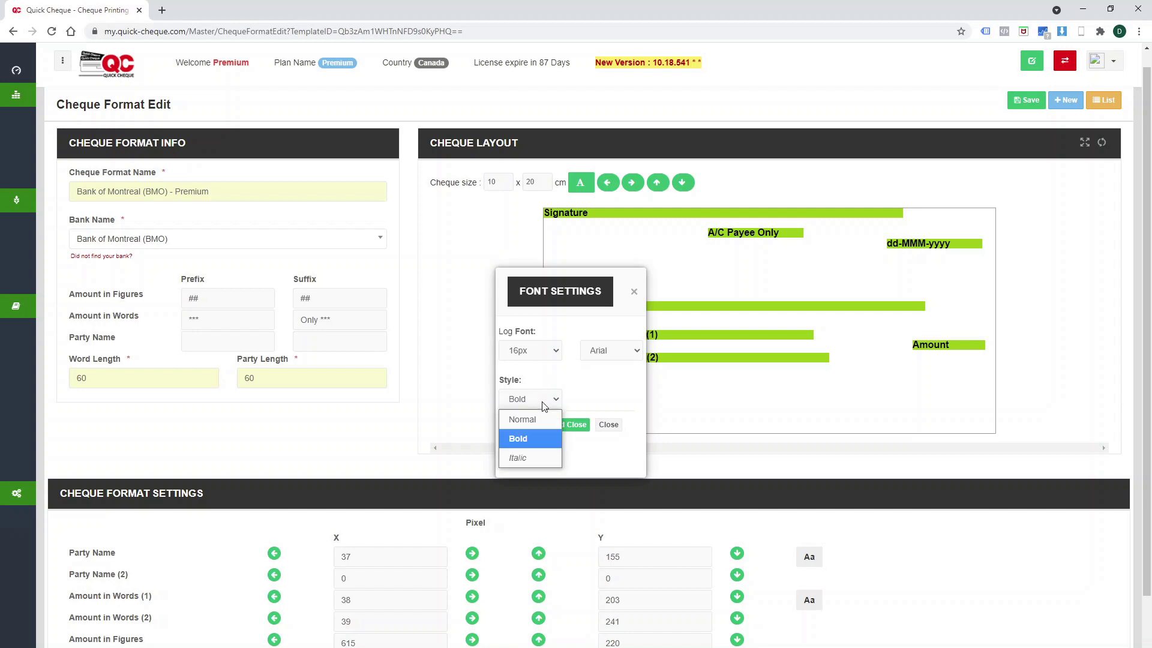
click(631, 406)
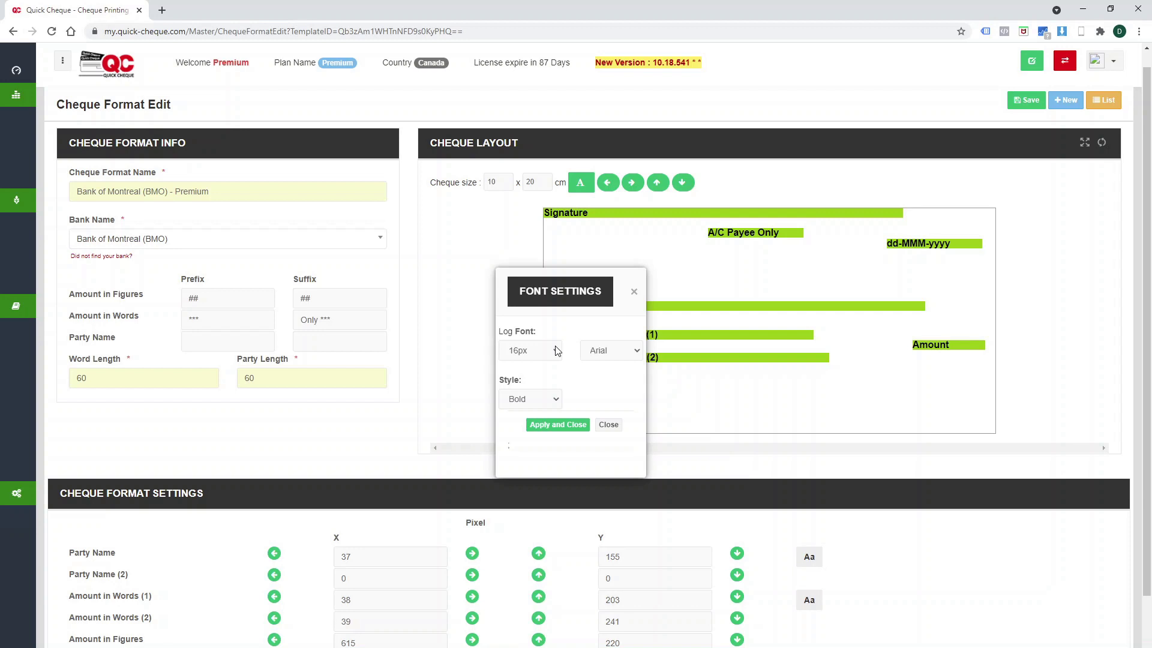
click(609, 424)
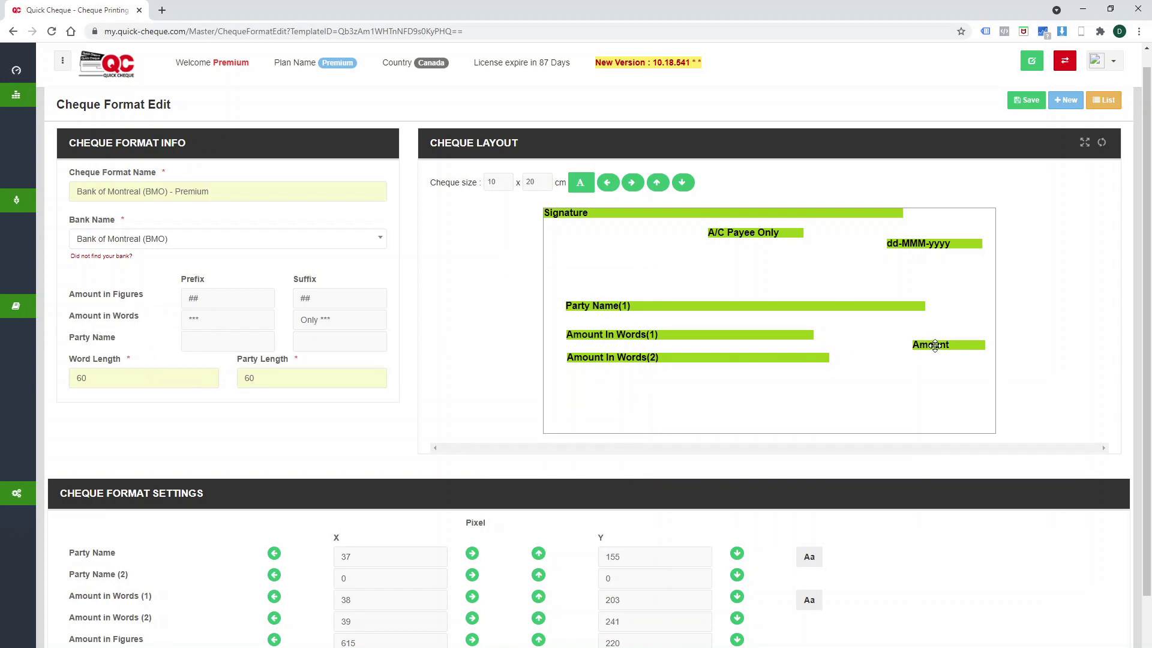
double_click(255, 299)
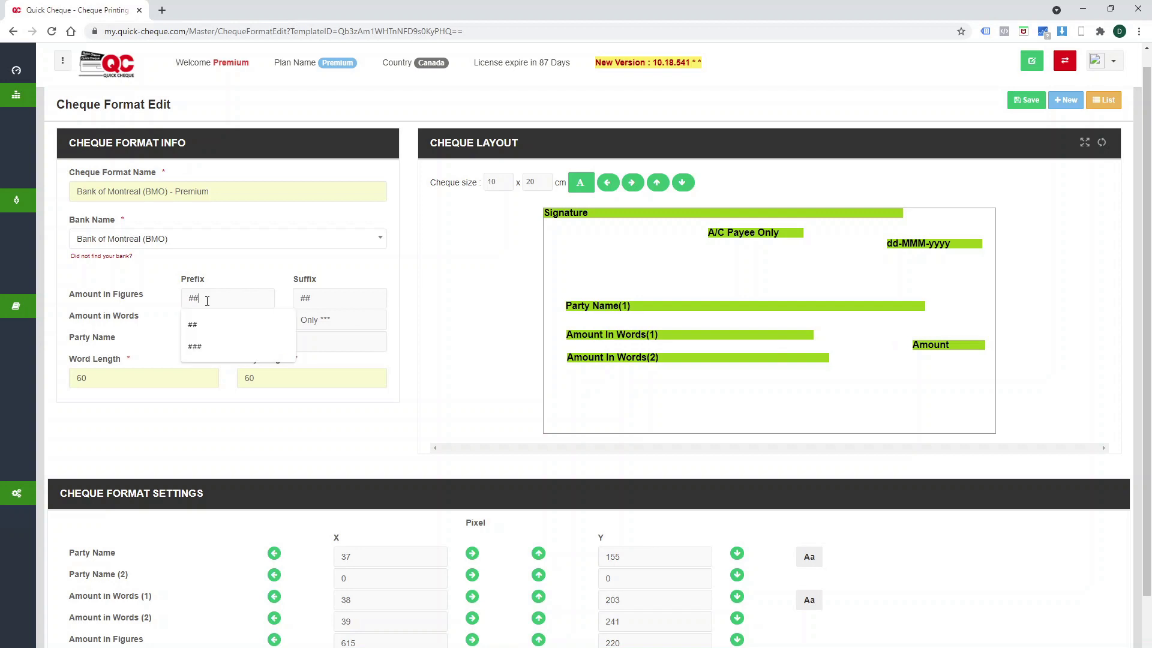
click(327, 300)
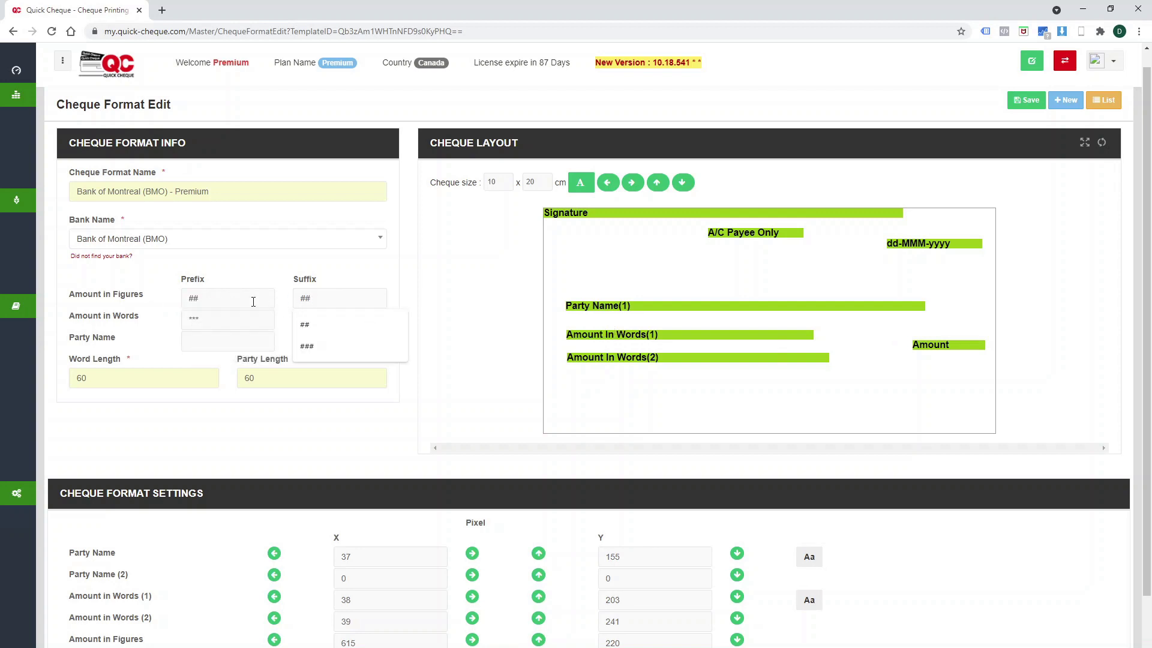
click(339, 285)
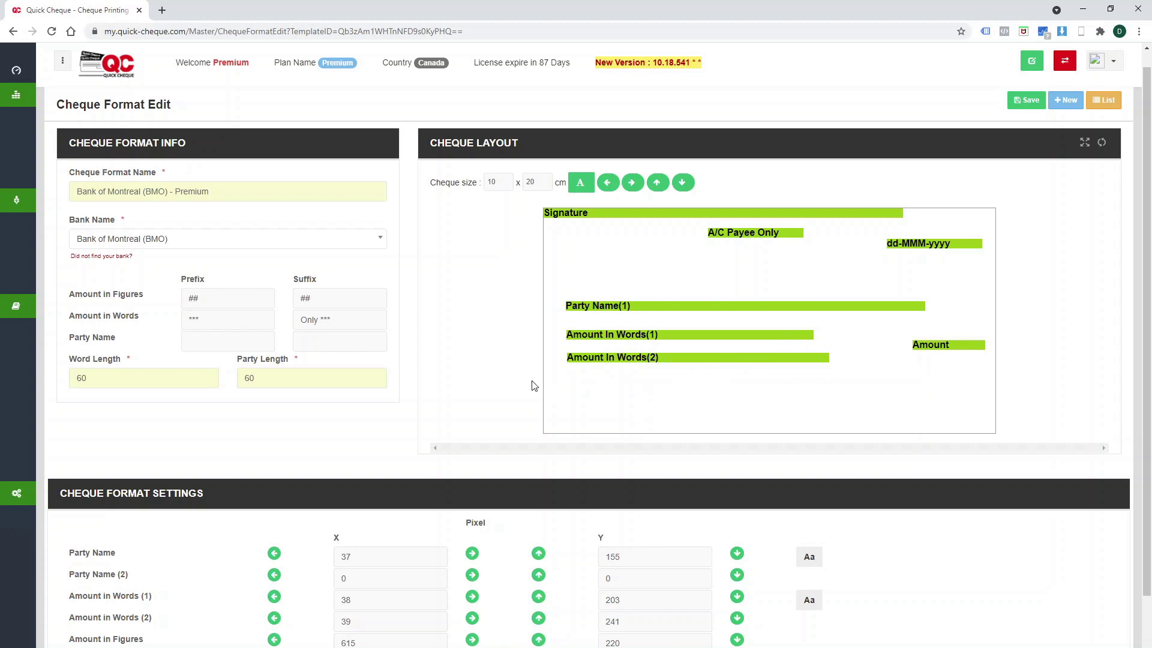
double_click(288, 379)
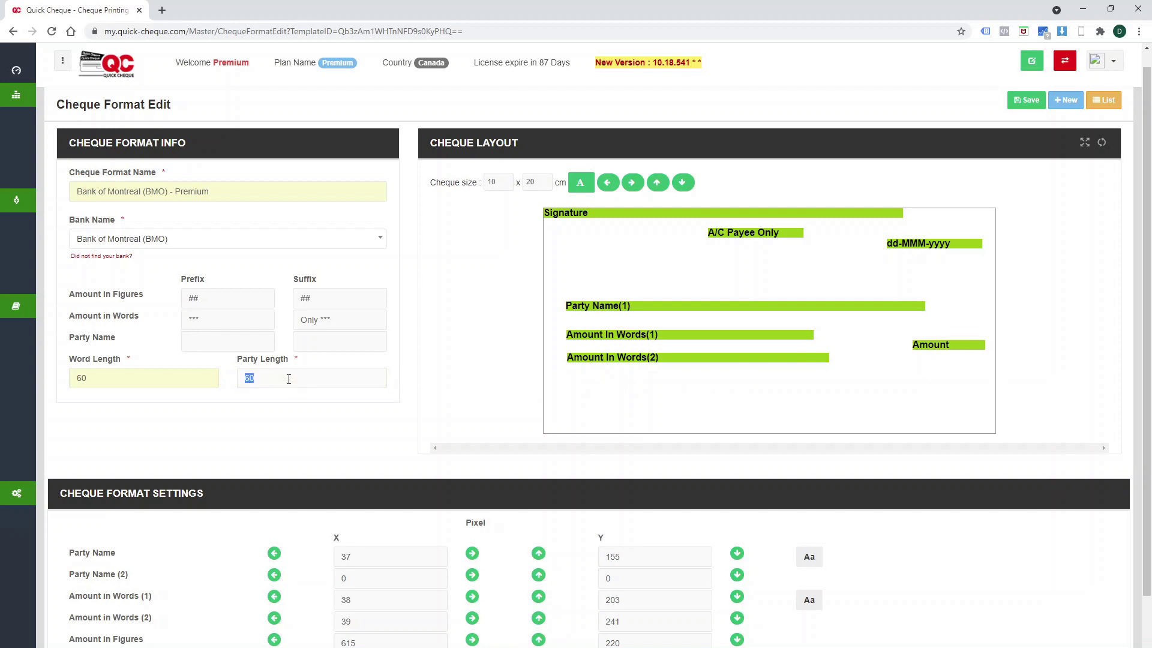
text(55)
key(Tab)
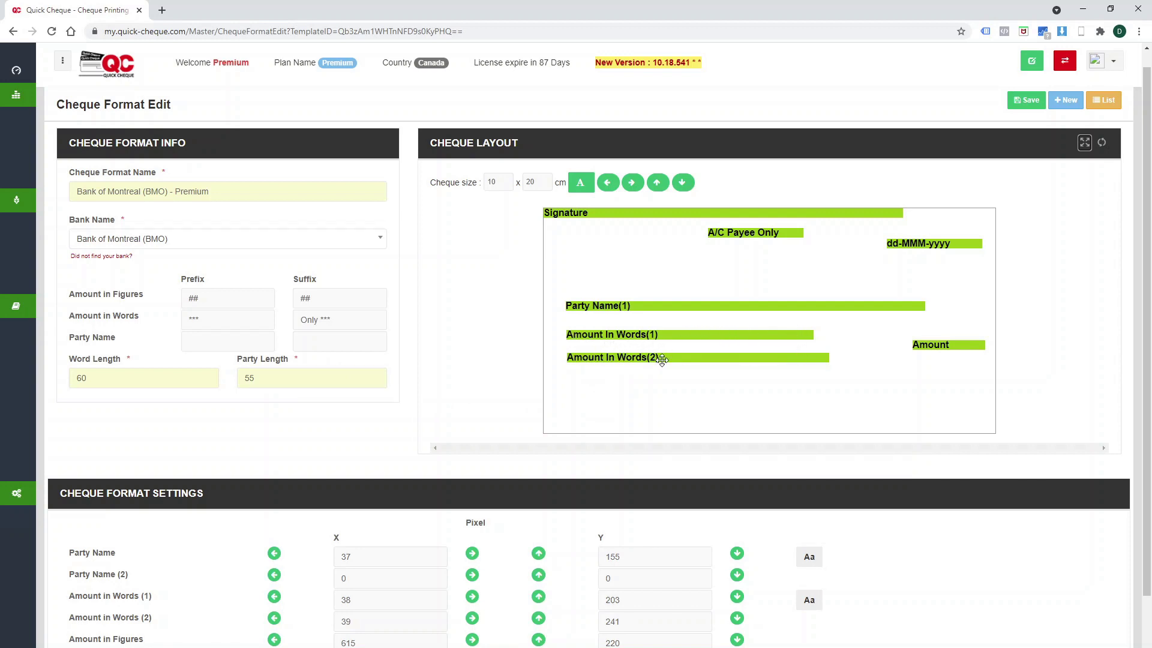
double_click(265, 379)
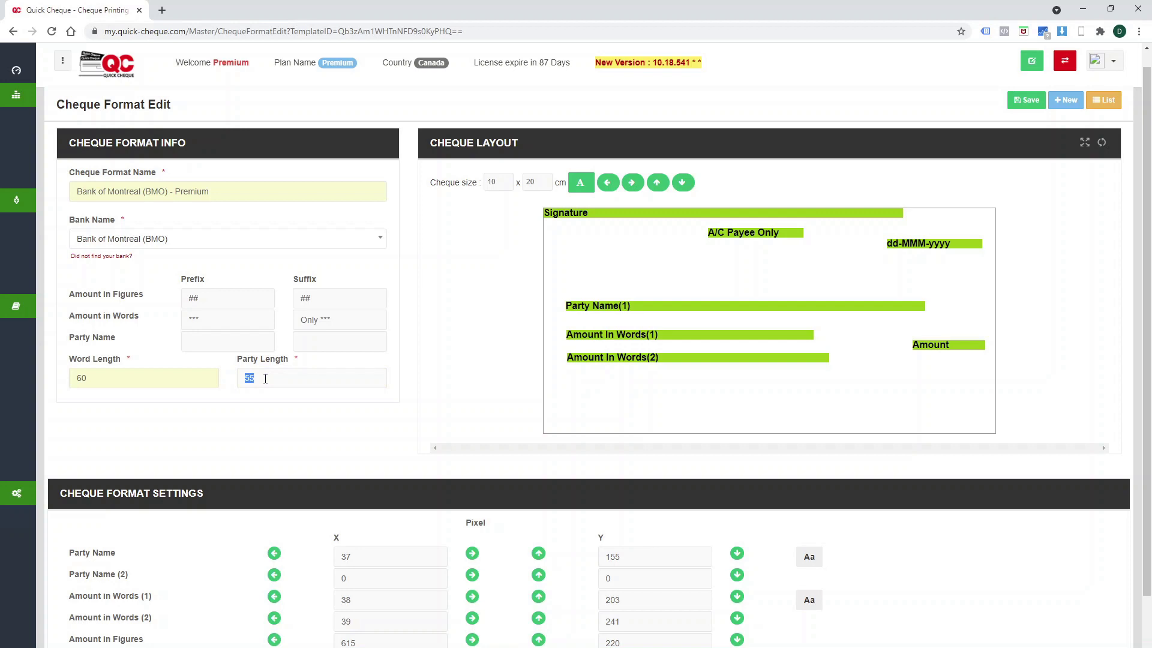
text(60)
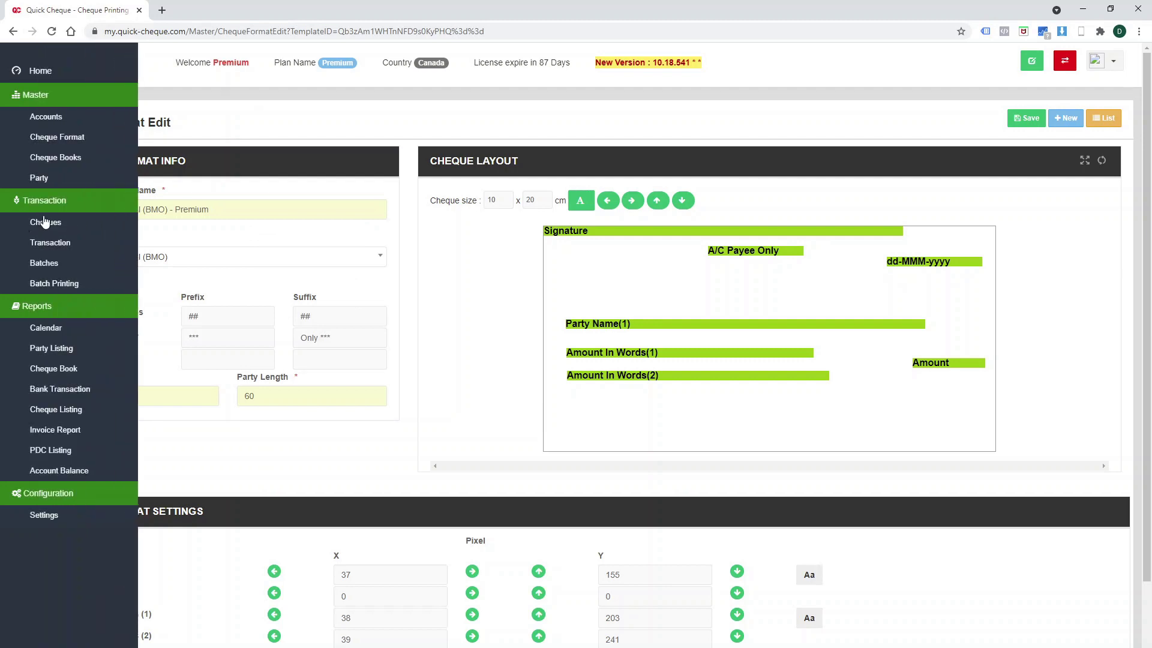
Upload Cheque Import.xlsx on the cheque import page and begin column mapping.
click(46, 222)
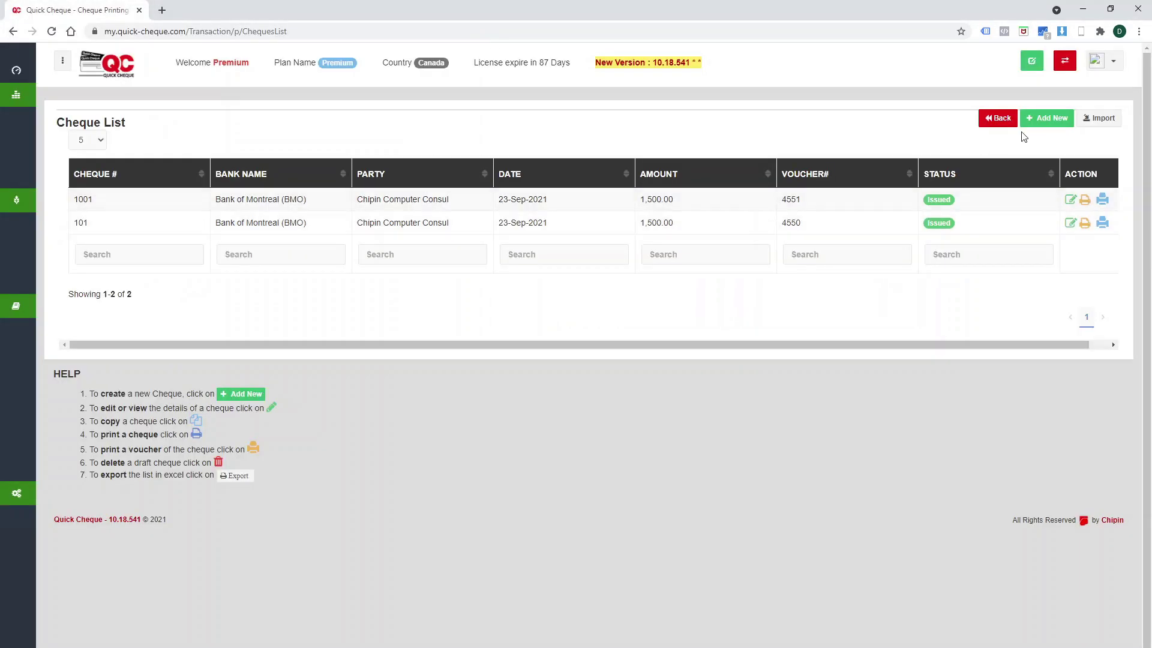
click(1104, 119)
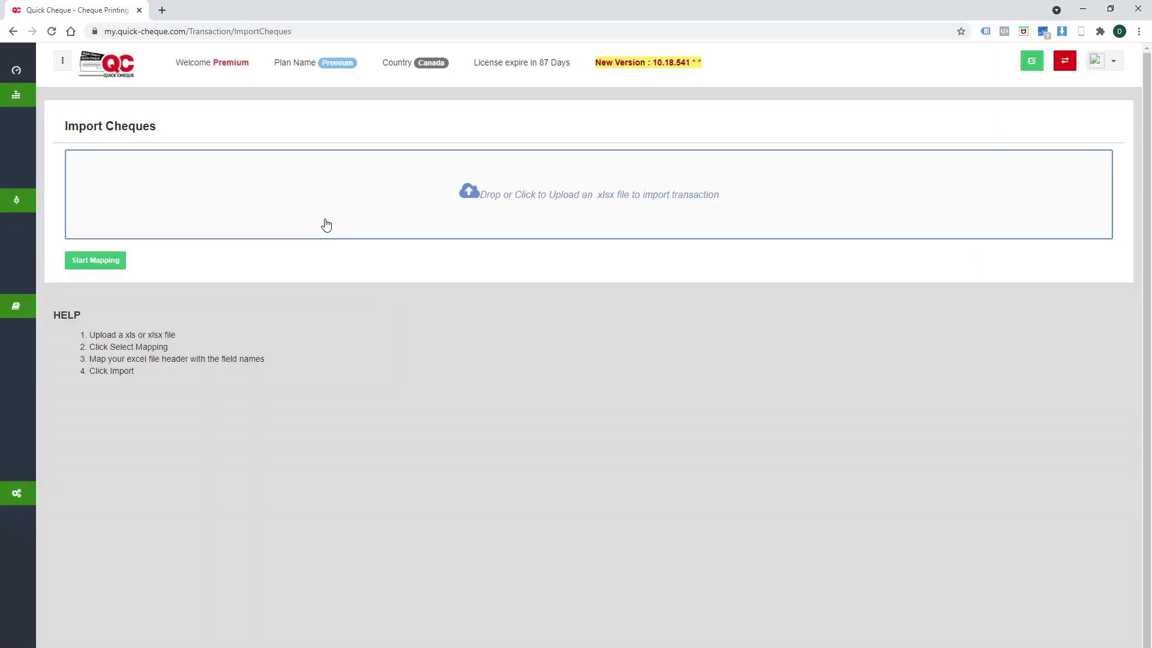
click(327, 223)
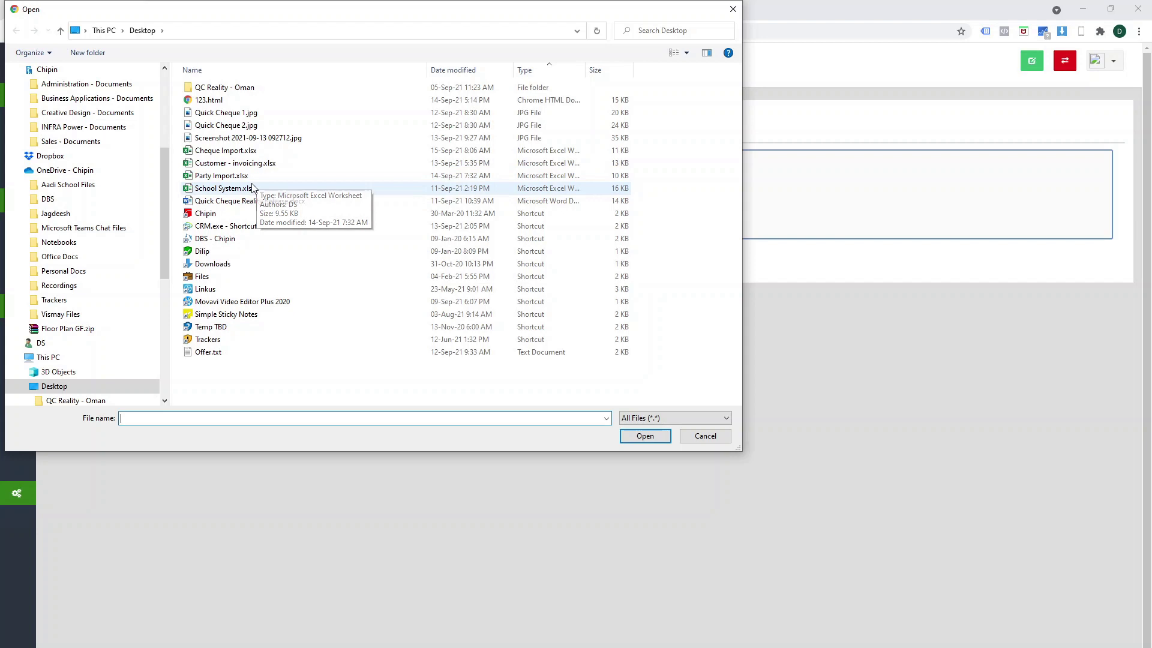
double_click(235, 151)
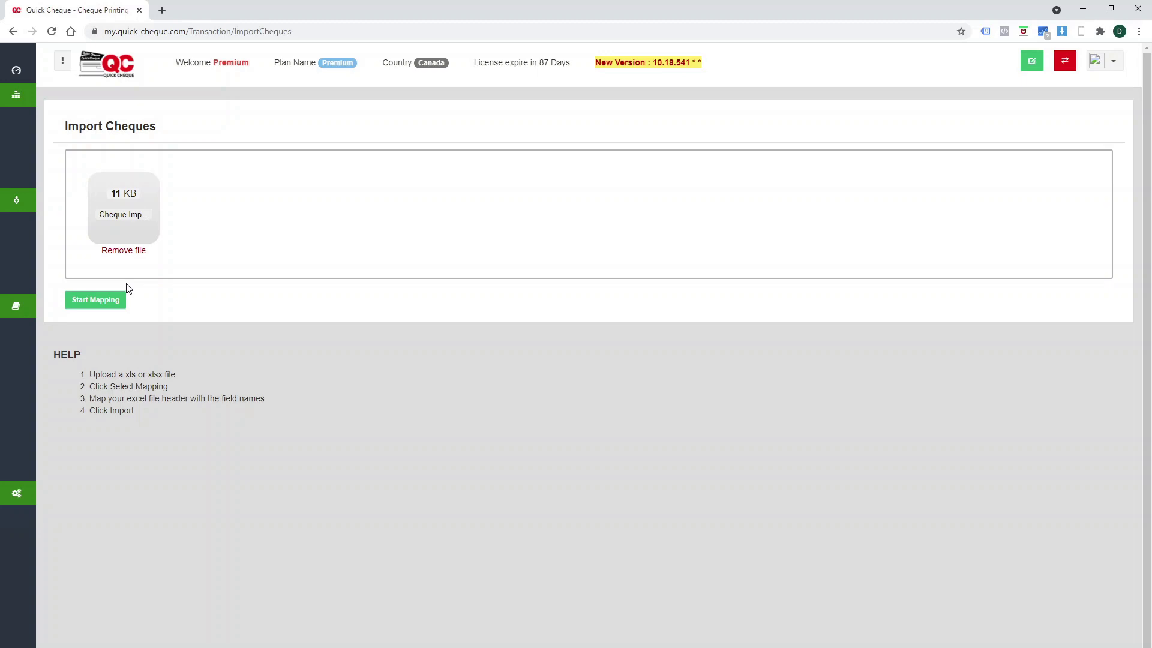
click(90, 299)
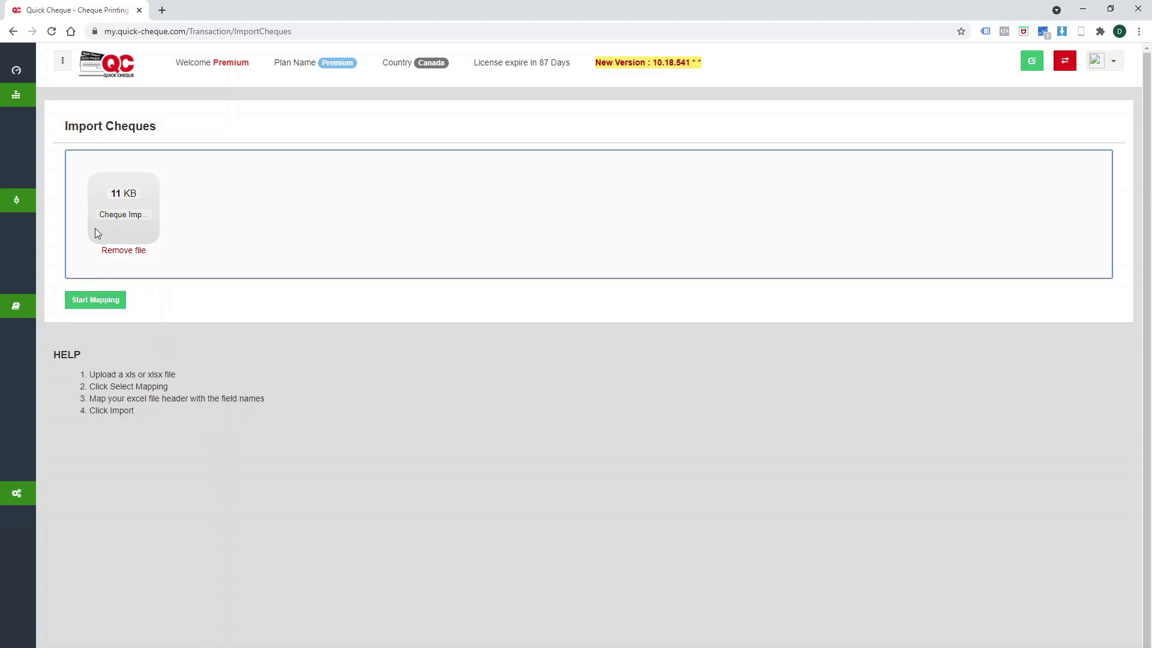
click(93, 302)
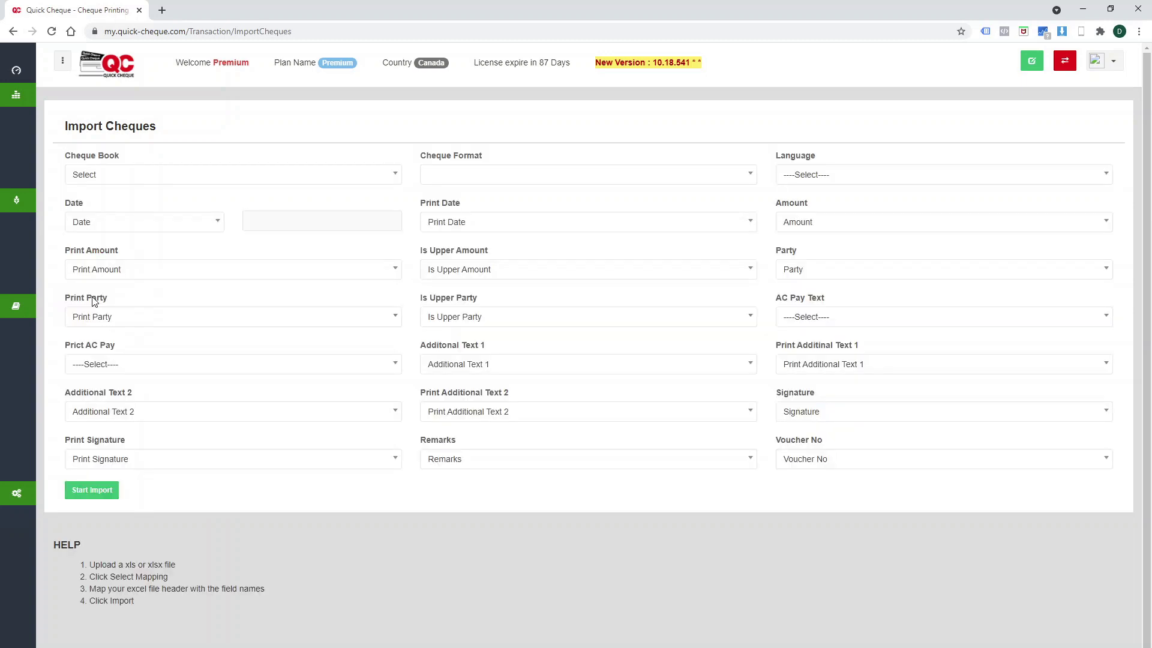
Choose the first BMO cheque book, the BMO Premium format and English language.
click(153, 179)
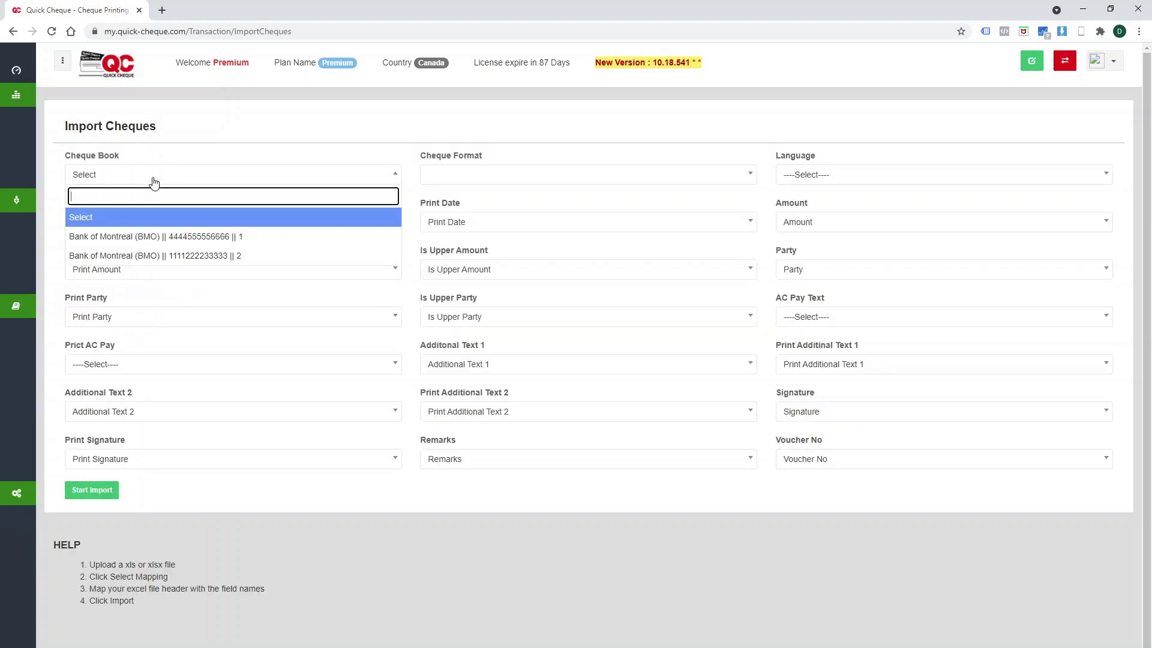
click(157, 240)
click(497, 181)
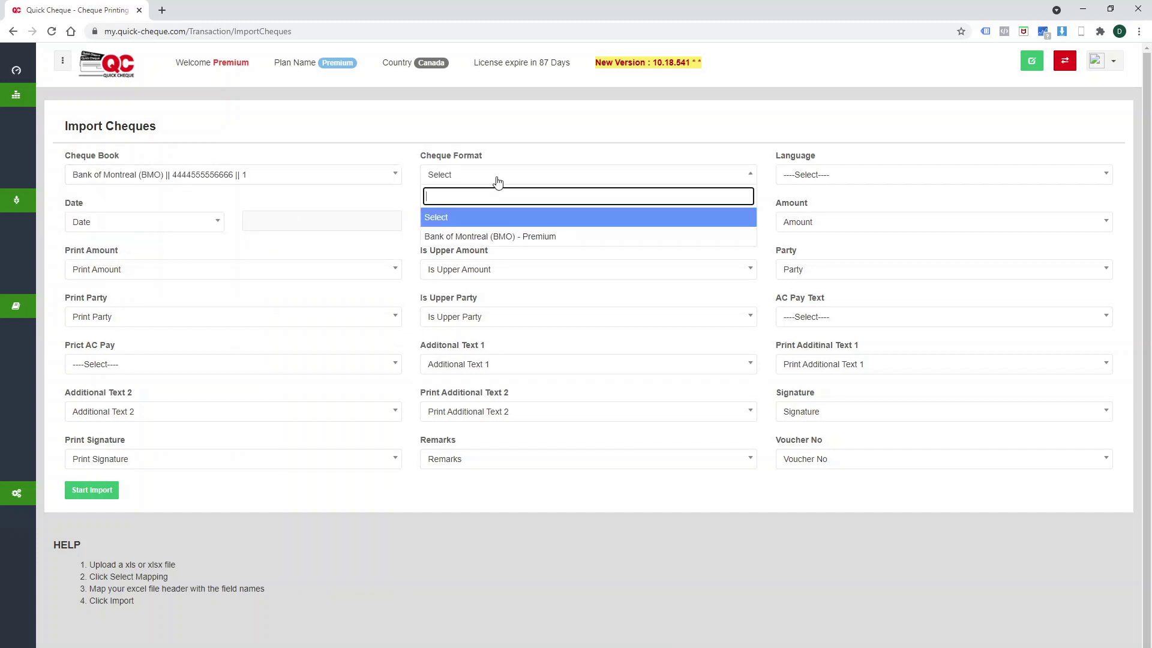
click(504, 237)
click(855, 179)
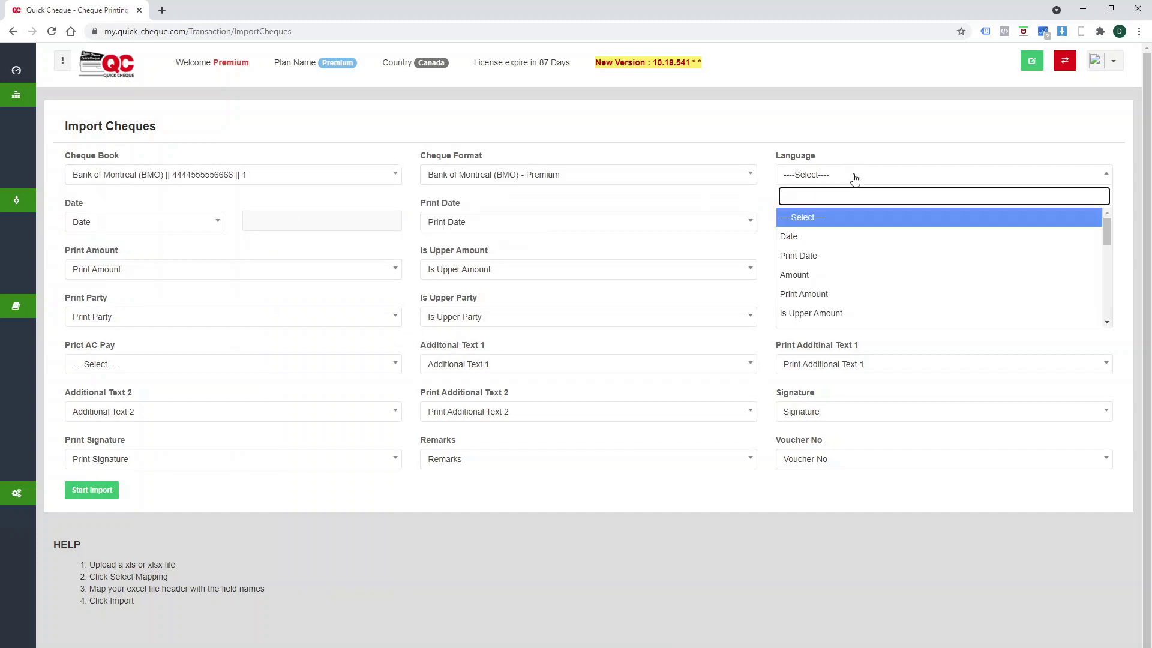
scroll(856, 270, down, 5)
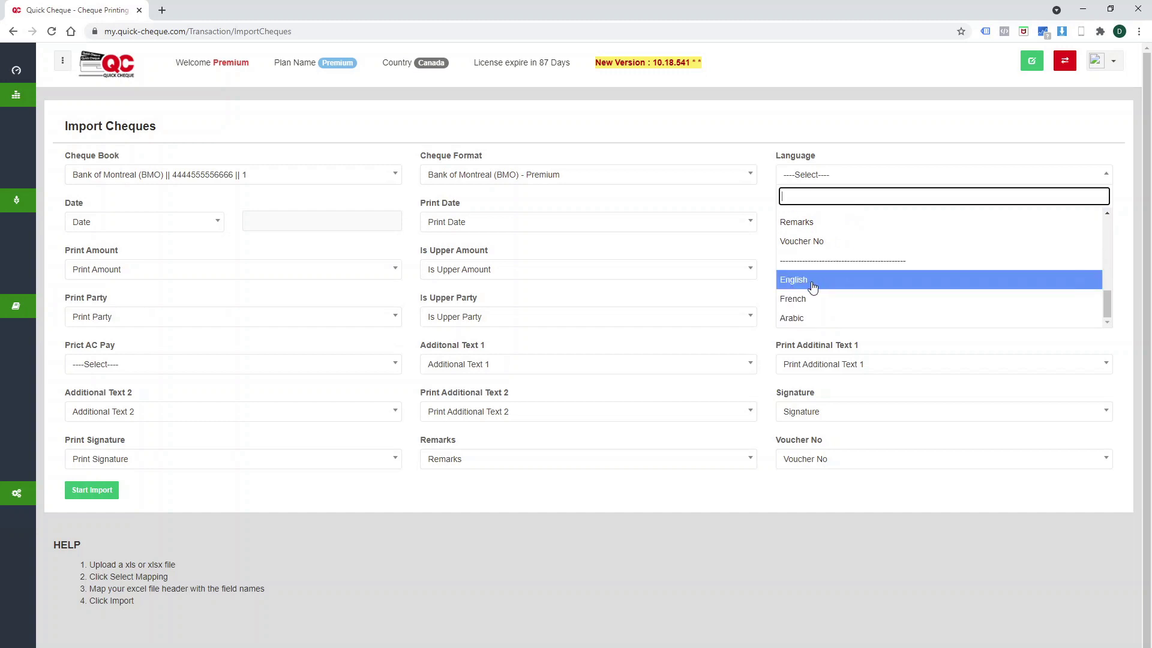
click(813, 287)
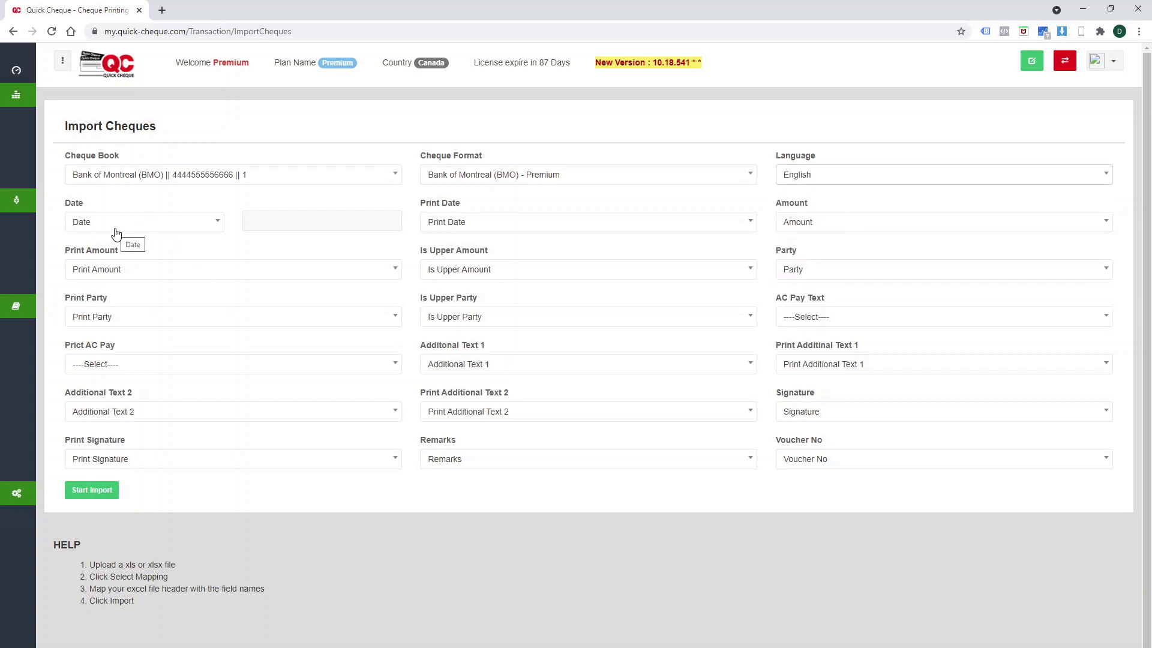
click(357, 222)
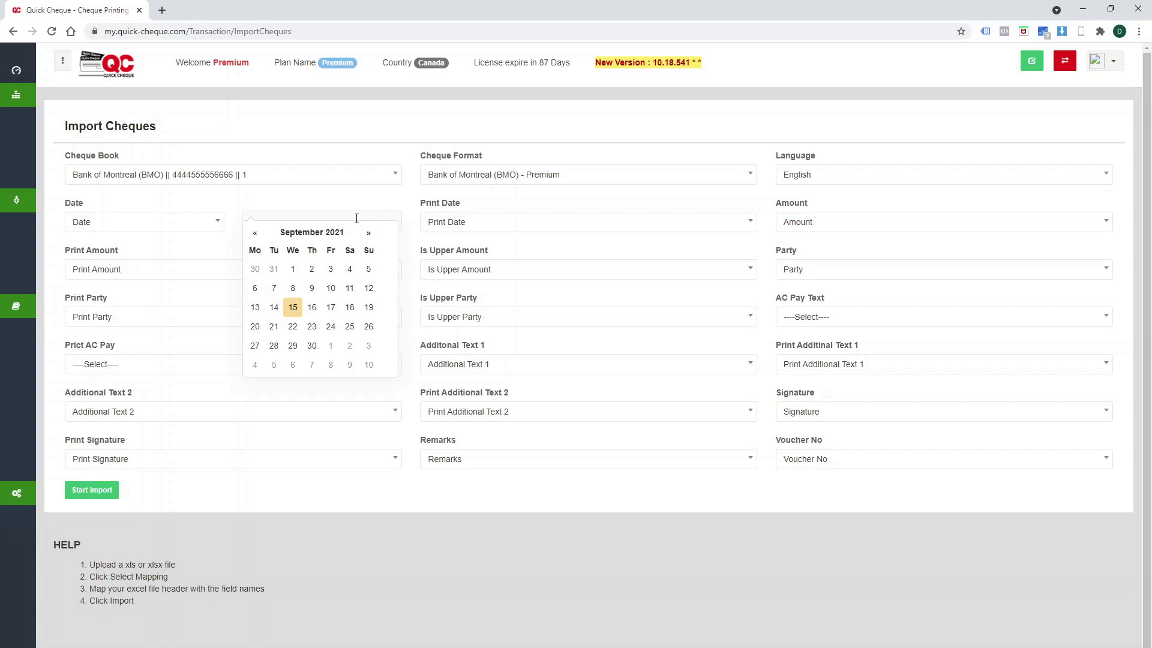
click(355, 208)
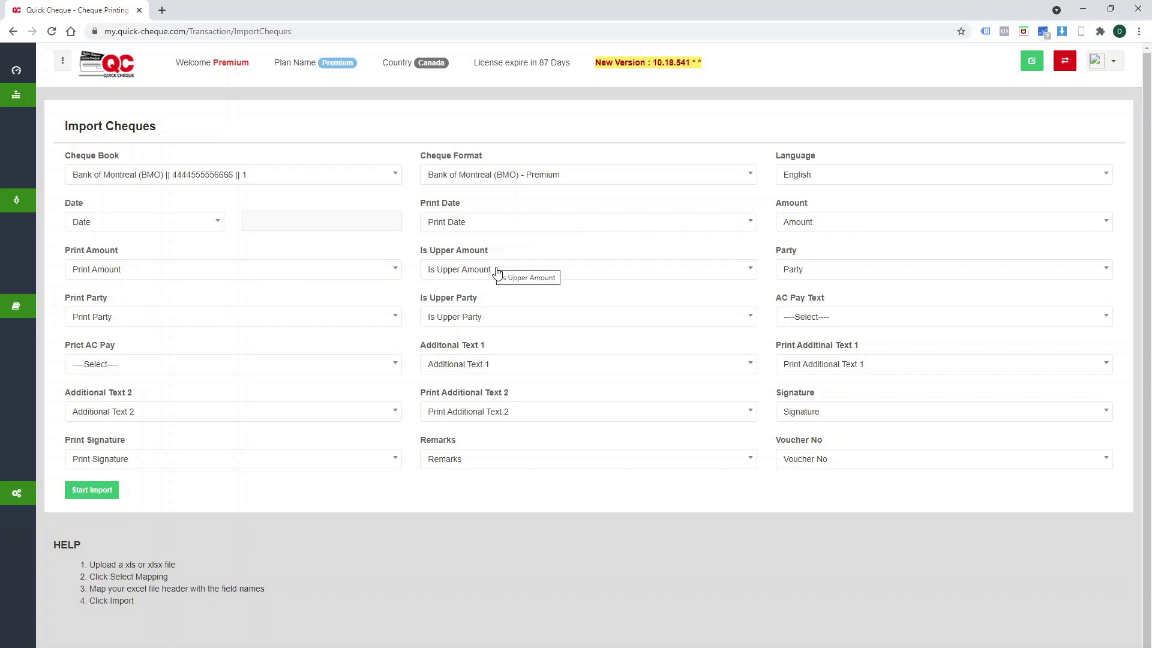
Keep Party as is, map AC Pay Text to AC Payee Text and Prict AC Pay to Print AC Pay.
click(848, 275)
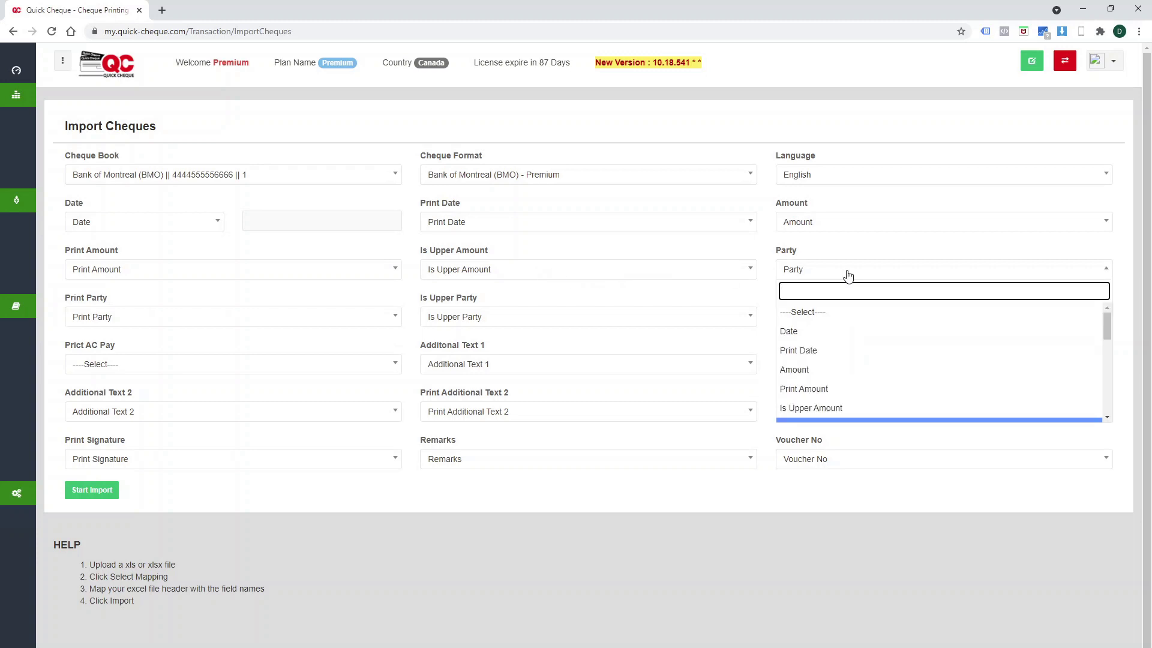
click(848, 275)
click(849, 275)
scroll(854, 352, down, 5)
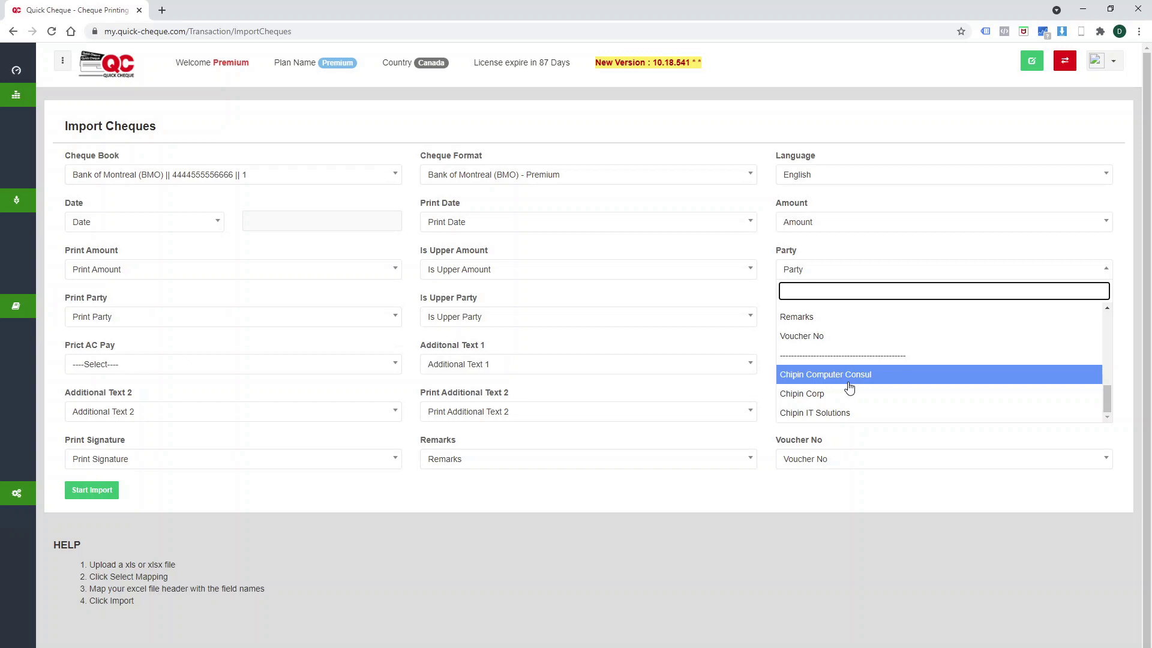
click(766, 292)
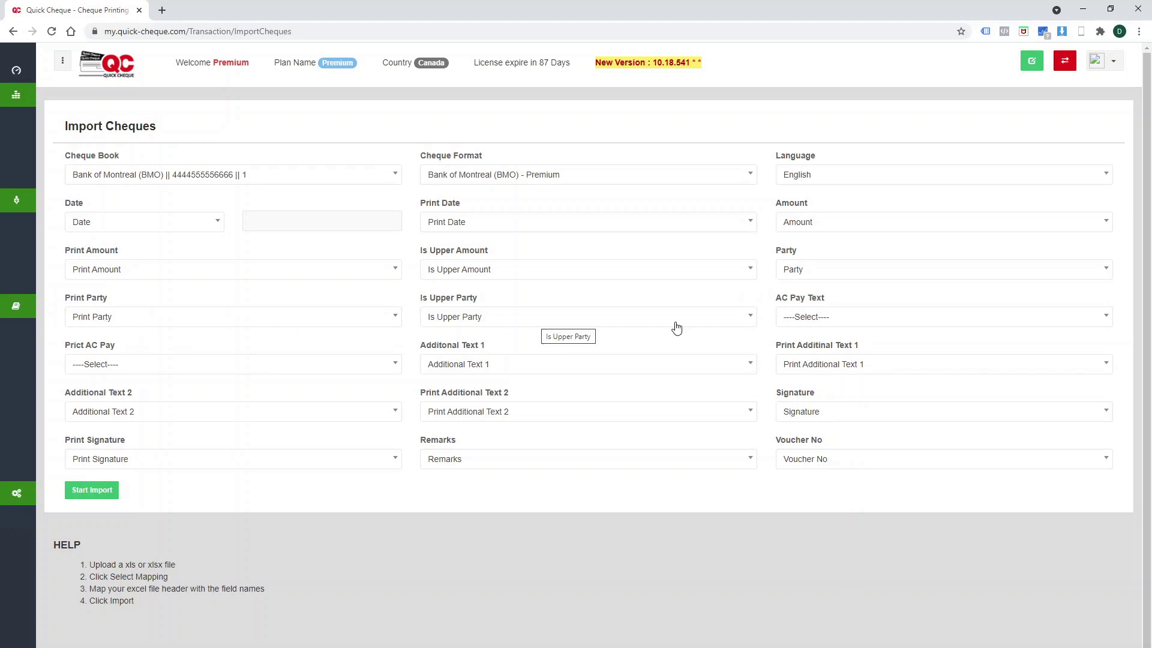
click(893, 323)
scroll(902, 445, down, 2)
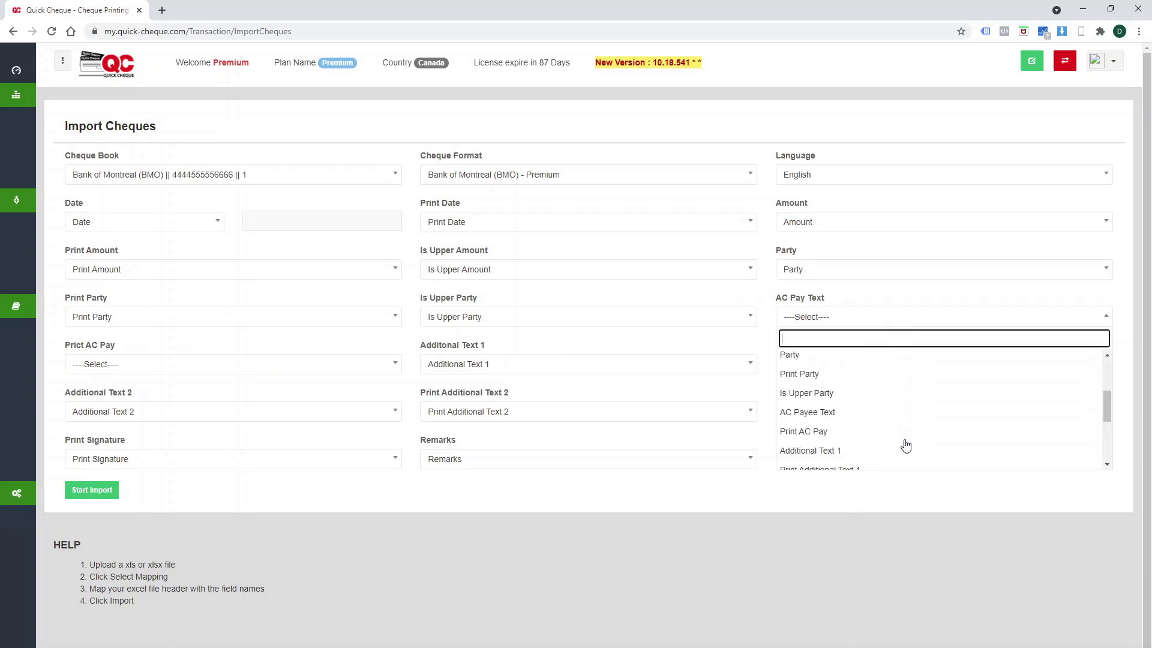
click(892, 419)
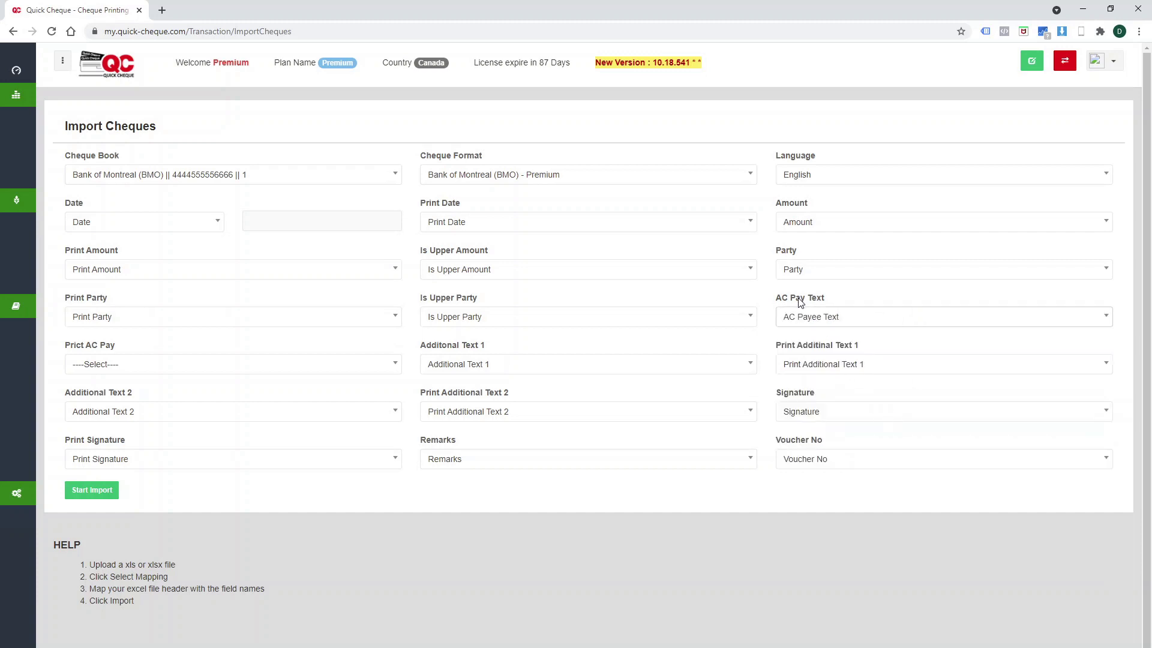
click(157, 364)
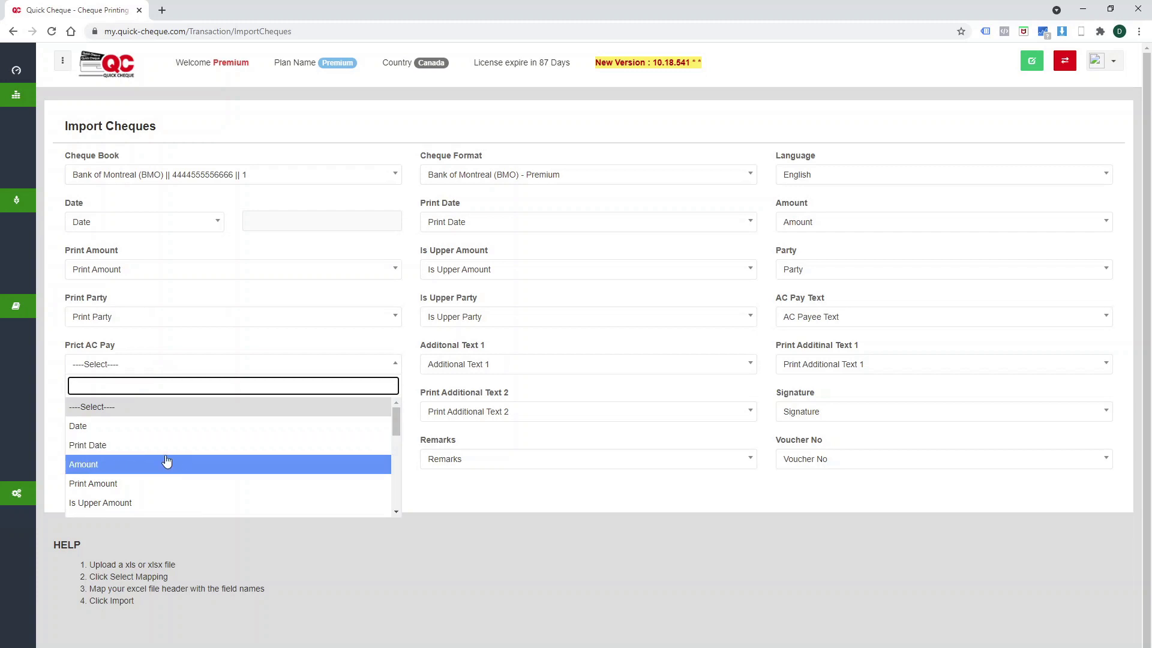
scroll(165, 463, down, 2)
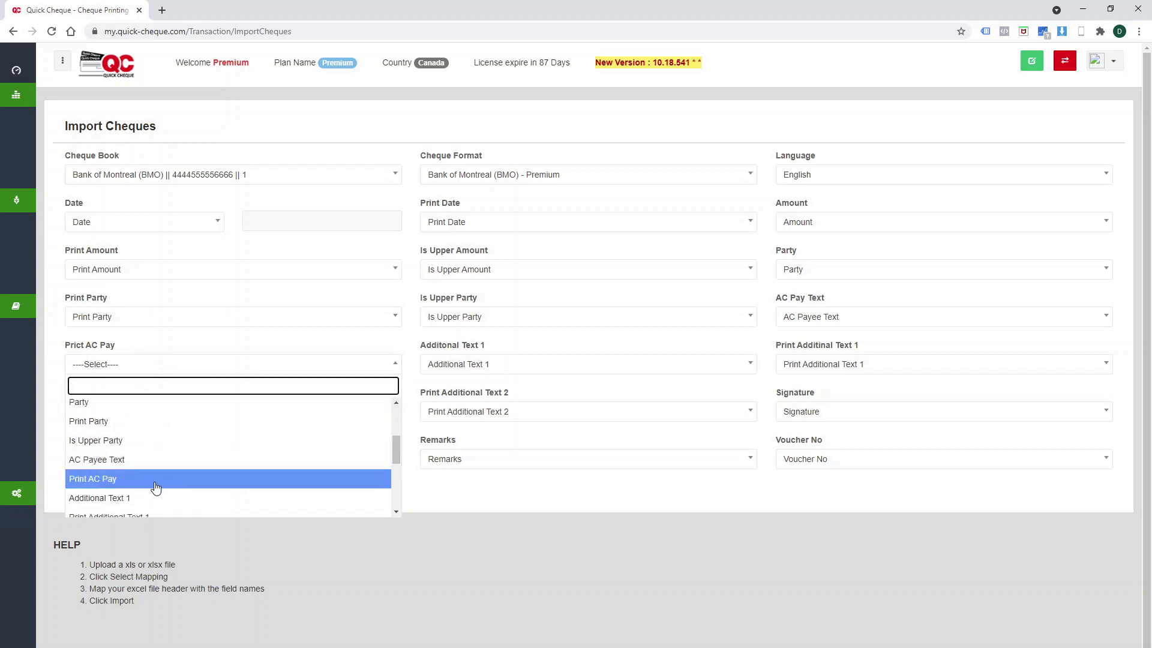
click(155, 480)
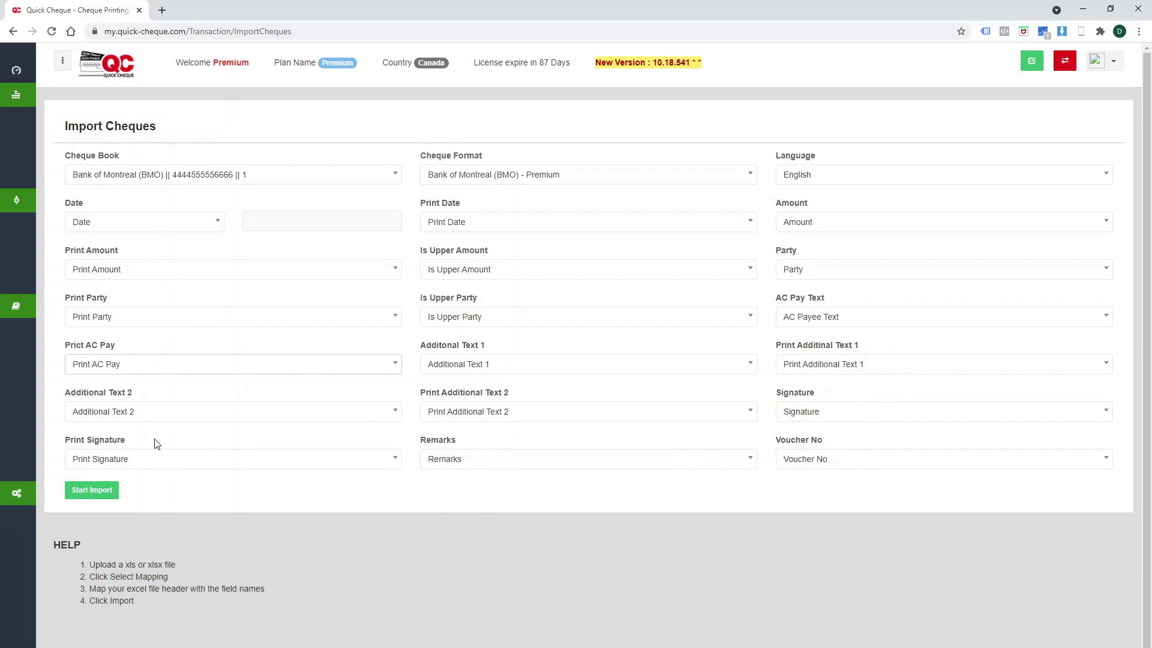
Import the mapped cheques, then list all months at 25 per page and scroll the table right.
mouse_move(81, 489)
click(93, 489)
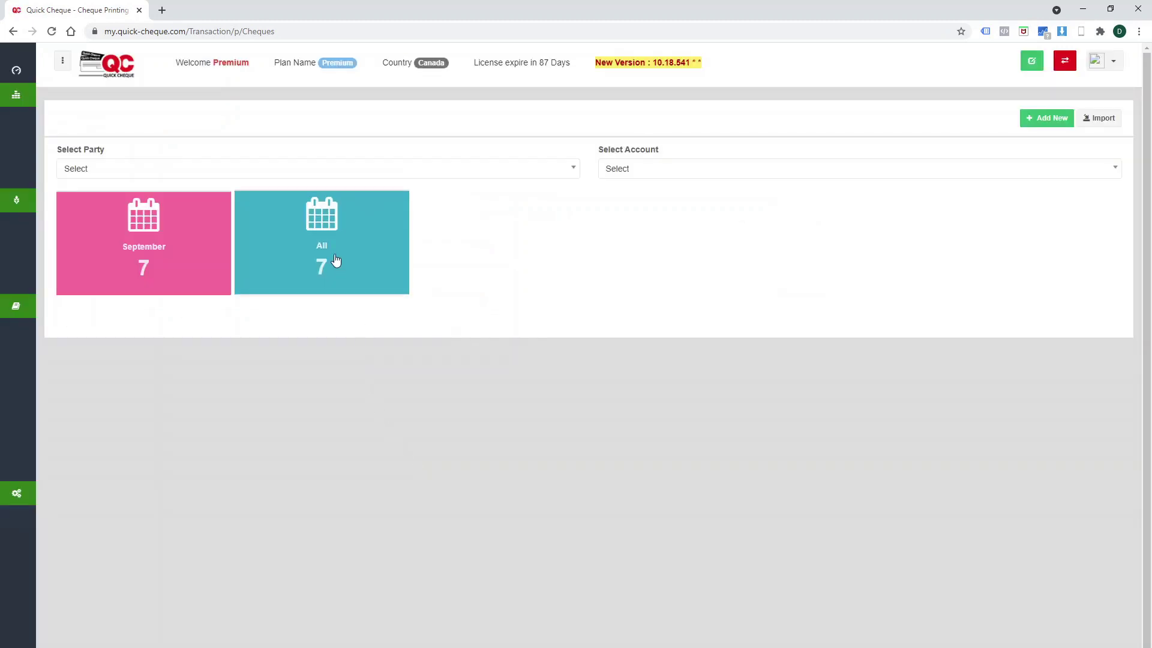
click(336, 259)
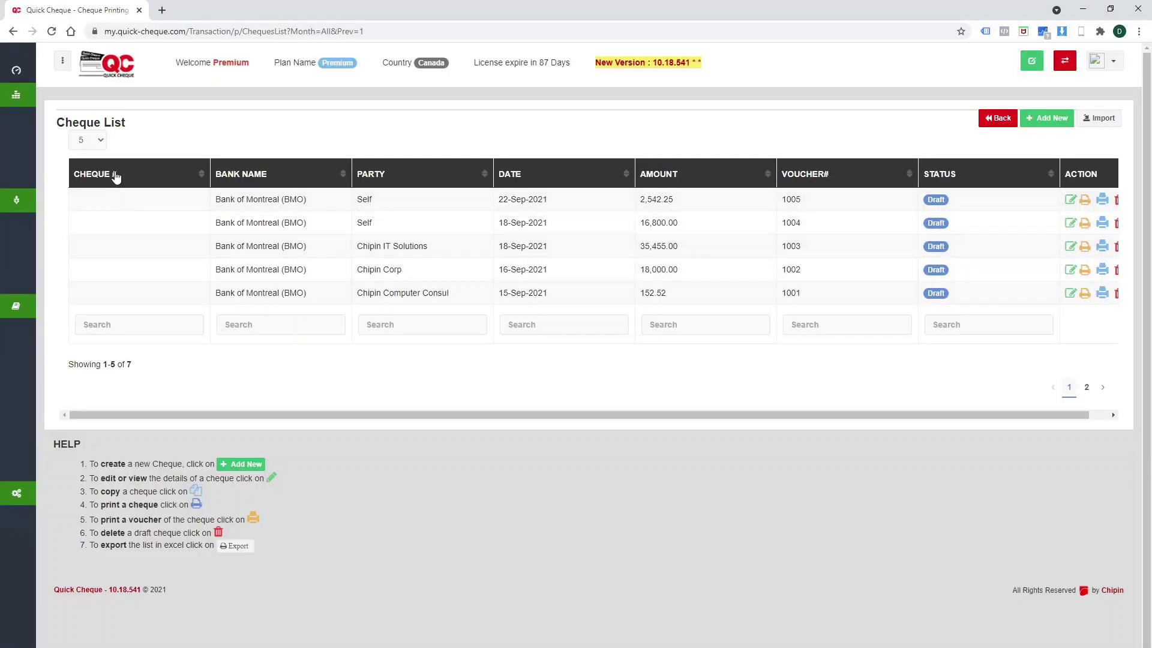
click(90, 143)
click(84, 199)
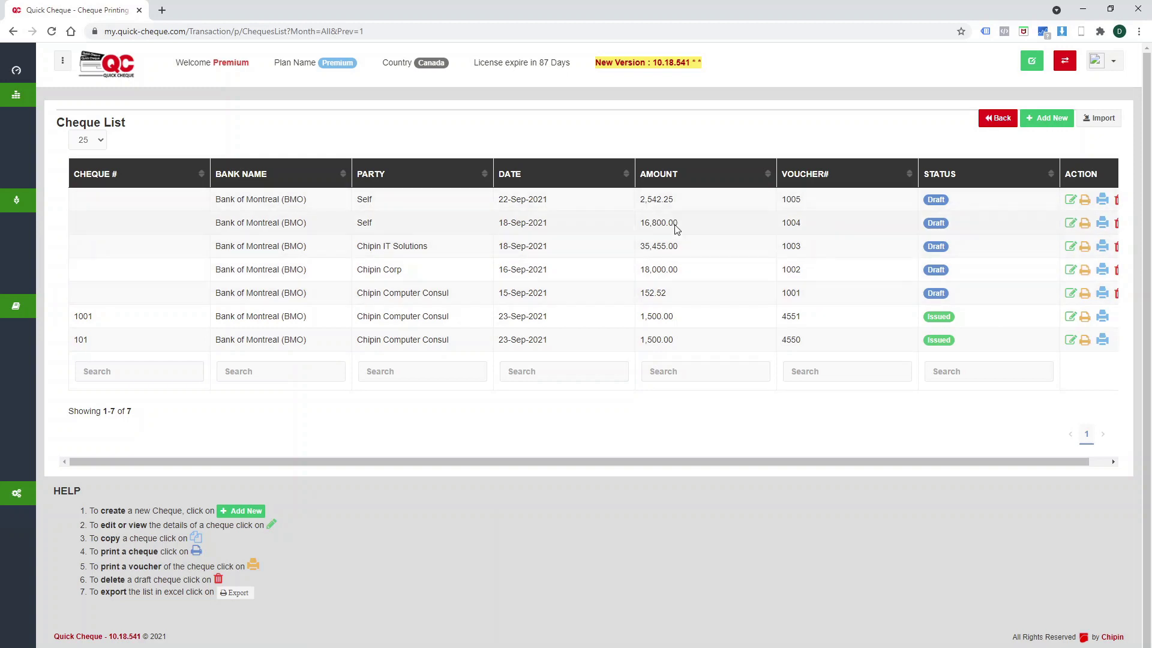
drag(867, 462, 968, 471)
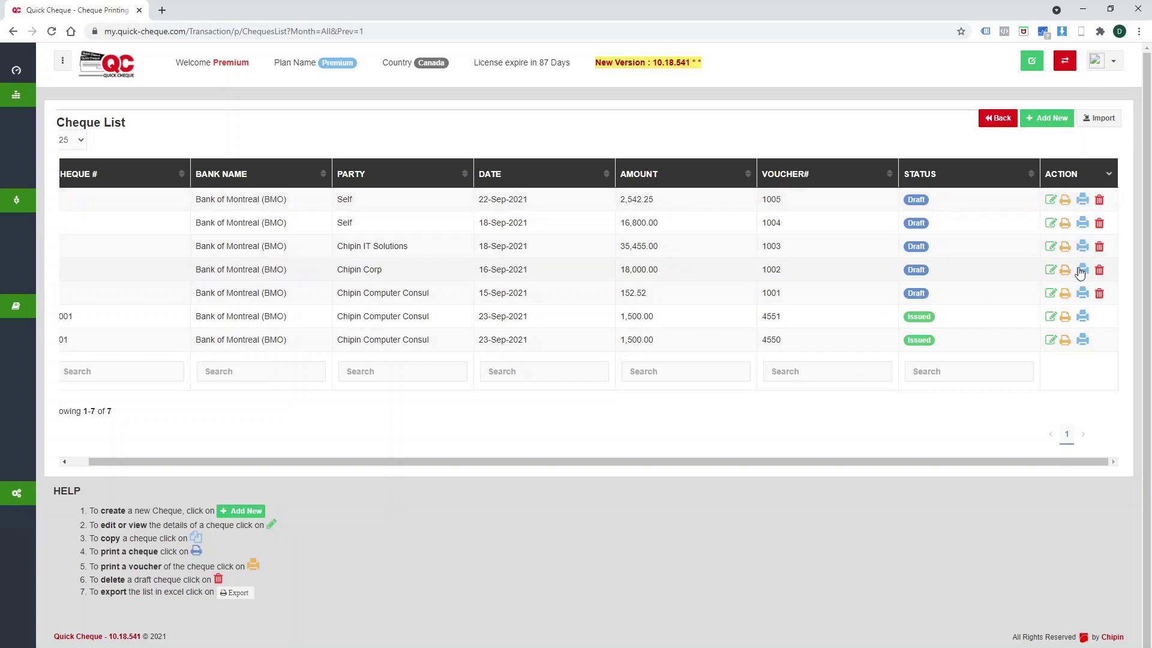
Print the 152.52 cheque to Chipin Computer Consul as cheque 102, then show 25 cheques per page.
click(1082, 293)
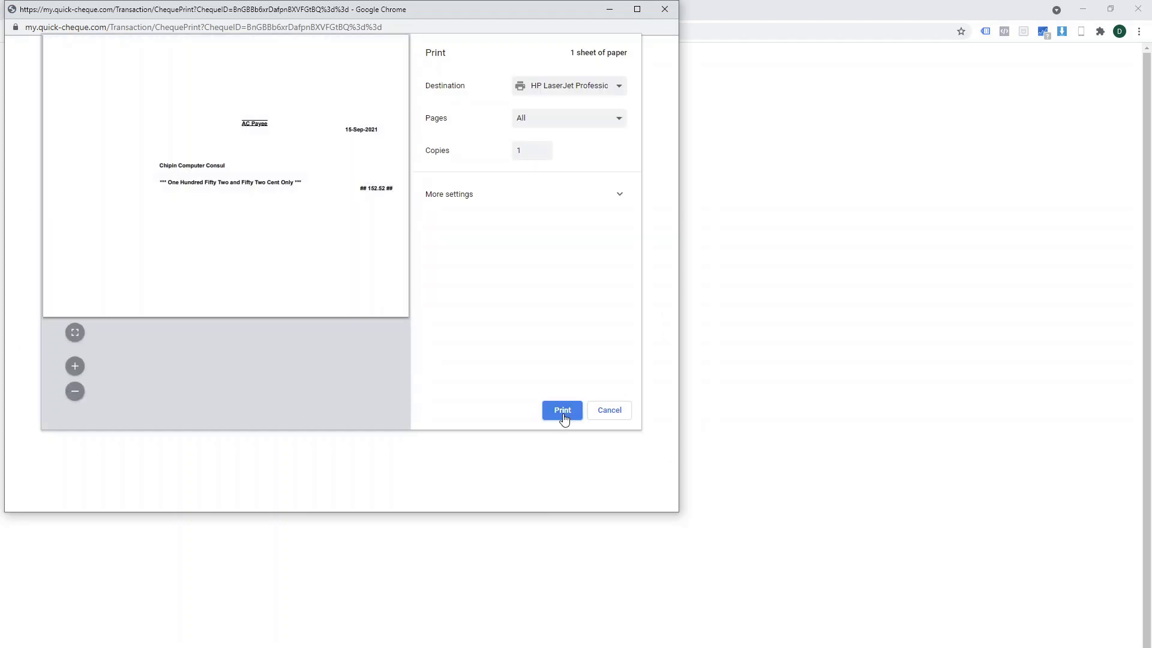
click(665, 10)
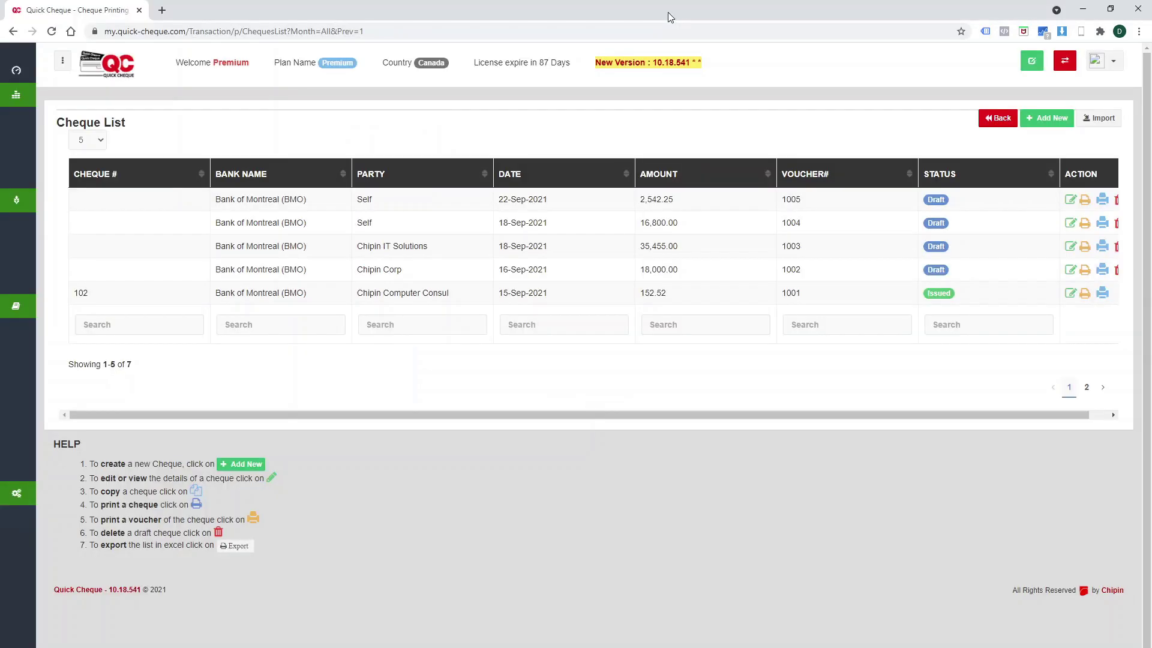
click(88, 139)
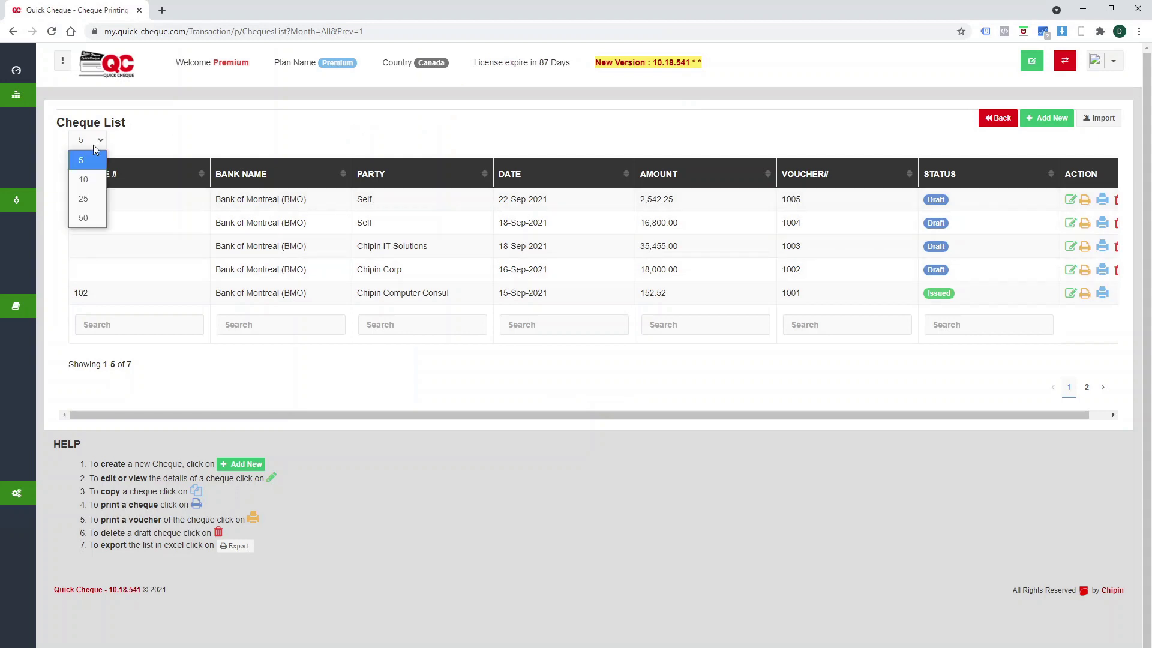
click(84, 195)
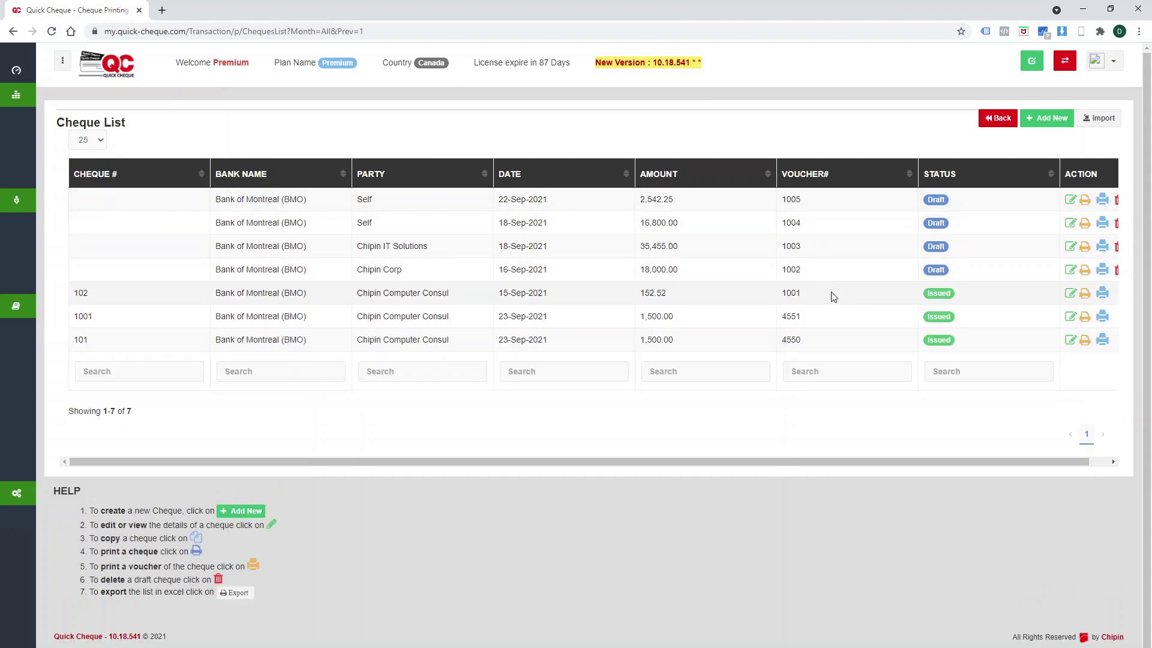
drag(829, 296, 368, 269)
click(869, 269)
drag(1013, 466, 1034, 466)
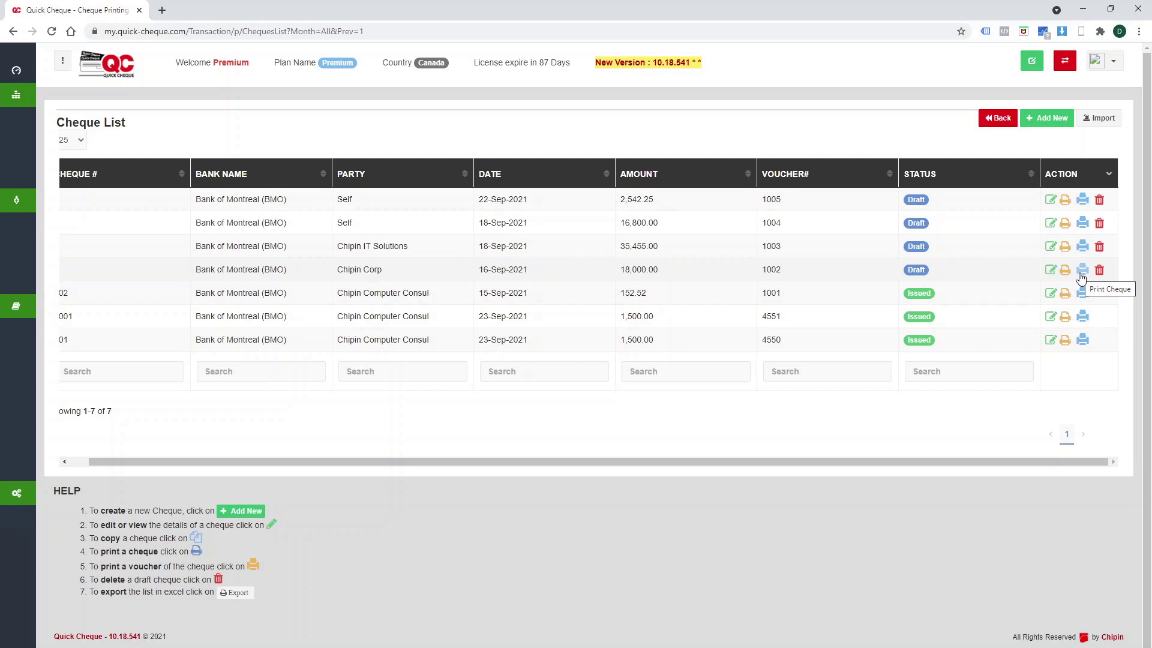
Delete the 2,542.25 draft cheque to Self, then open the 16,800.00 draft for editing.
click(1099, 200)
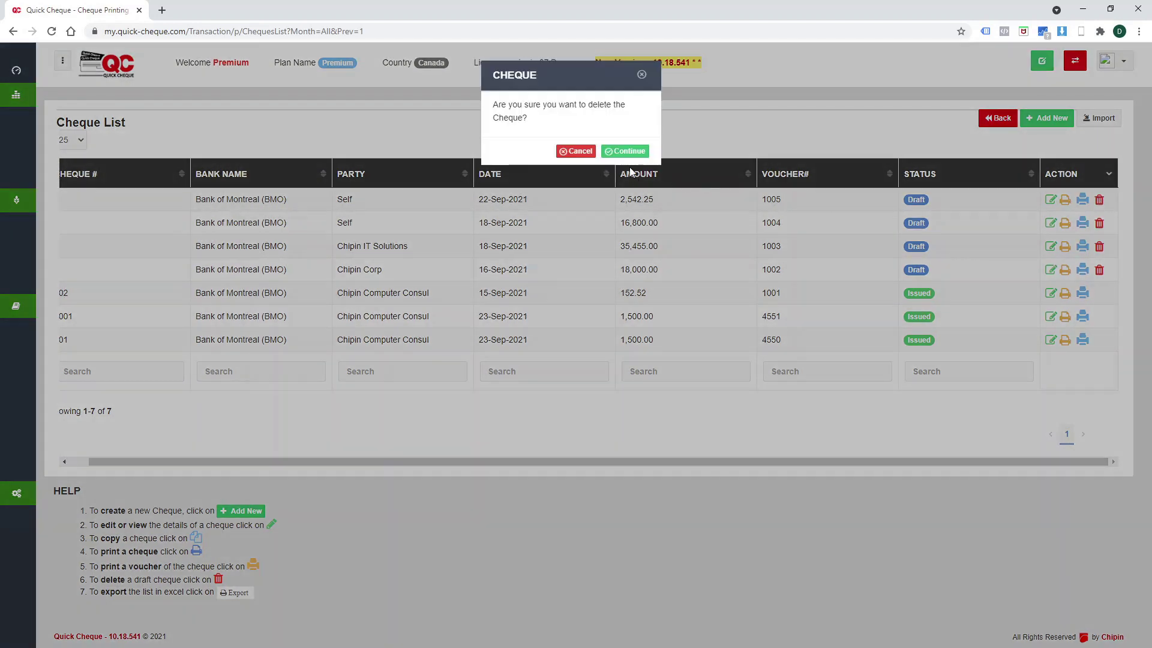
click(628, 152)
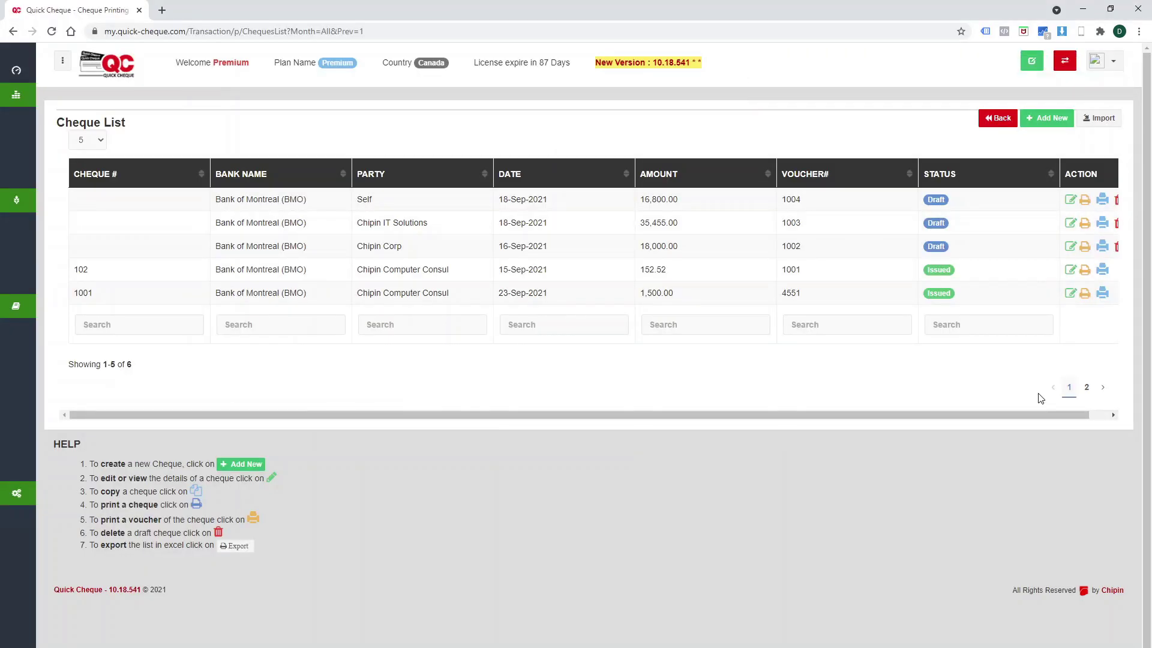
drag(1044, 419, 1063, 419)
click(1052, 200)
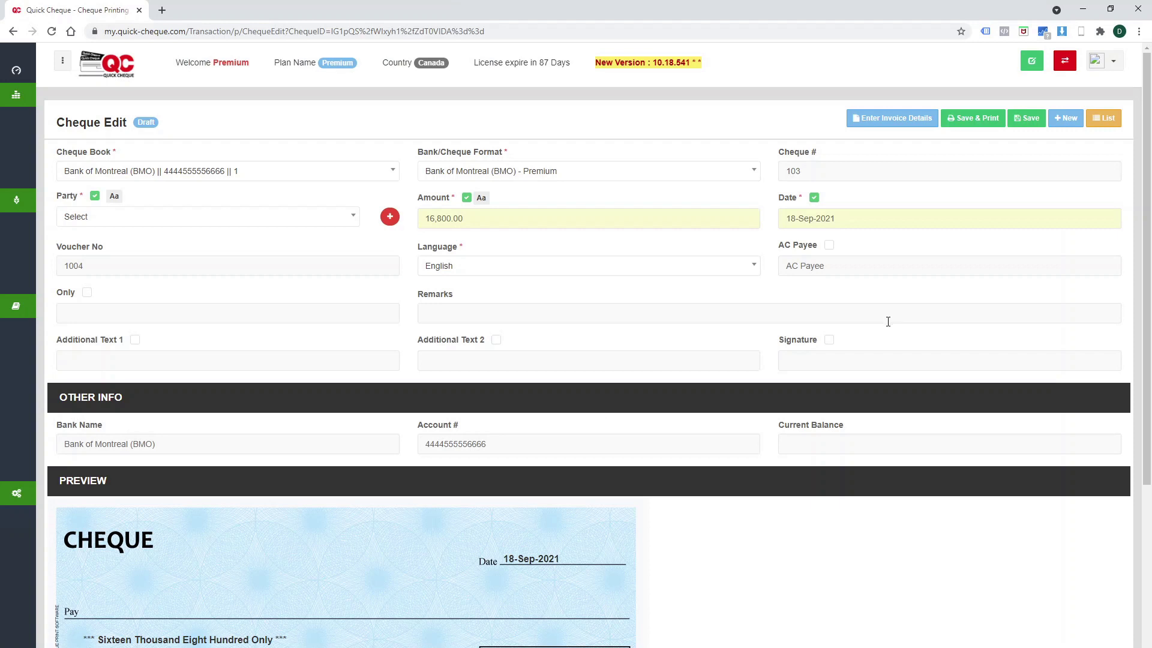
Pick the cheque date, save and print cheque 103, confirm it printed, and list all months.
click(839, 216)
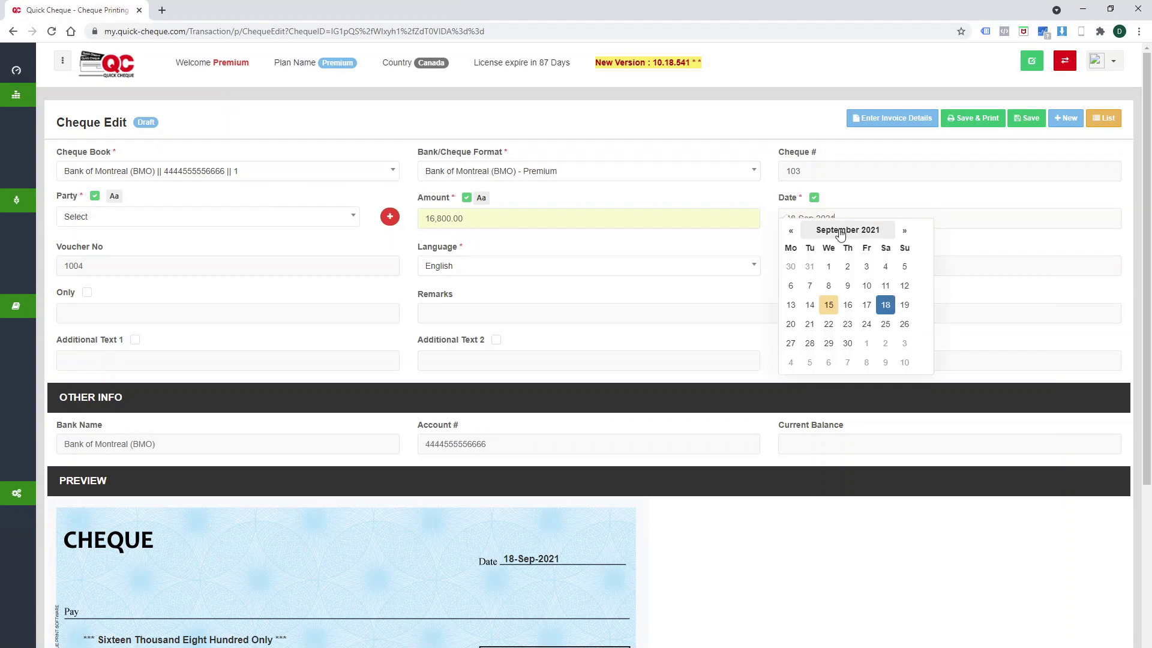
click(847, 343)
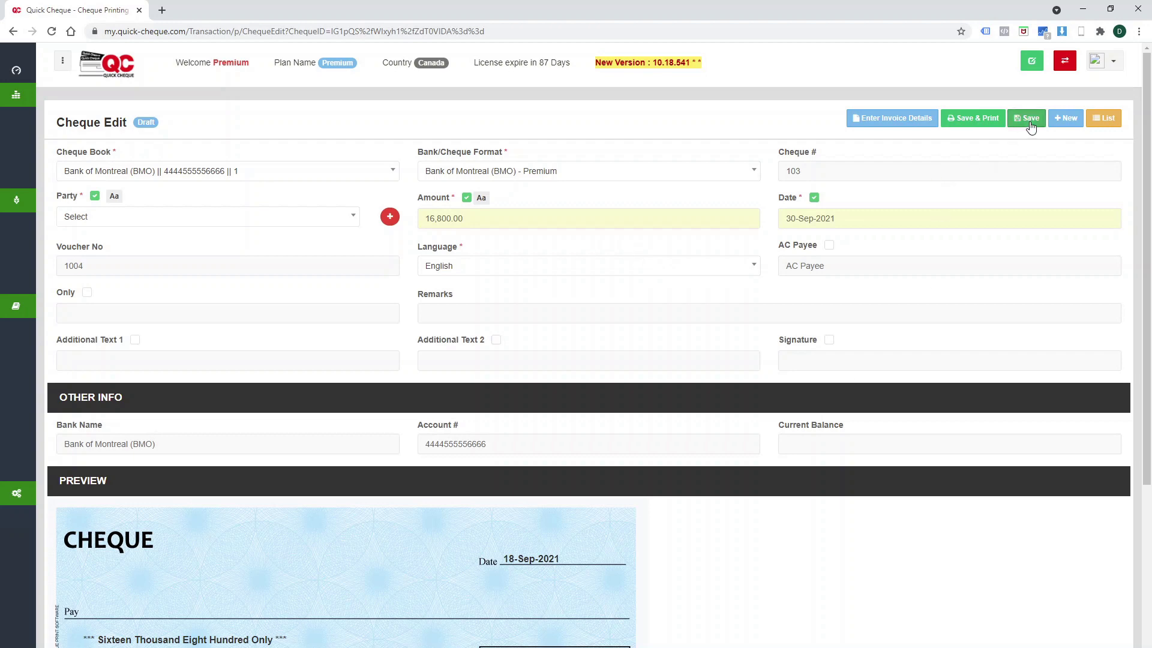
click(988, 123)
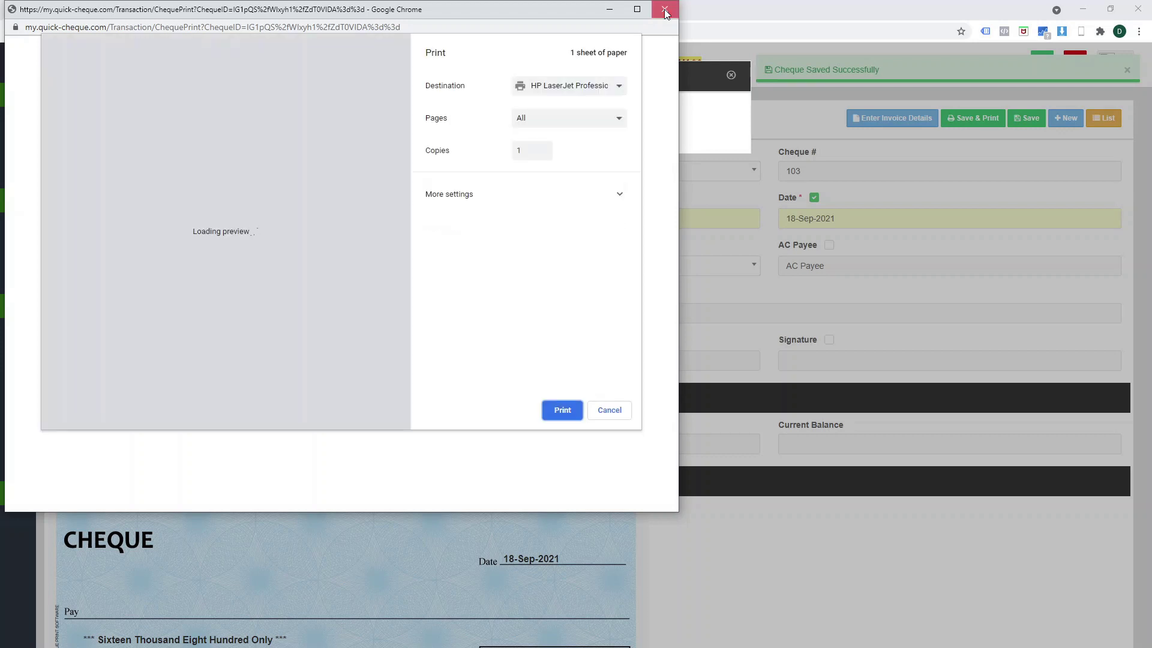
click(563, 413)
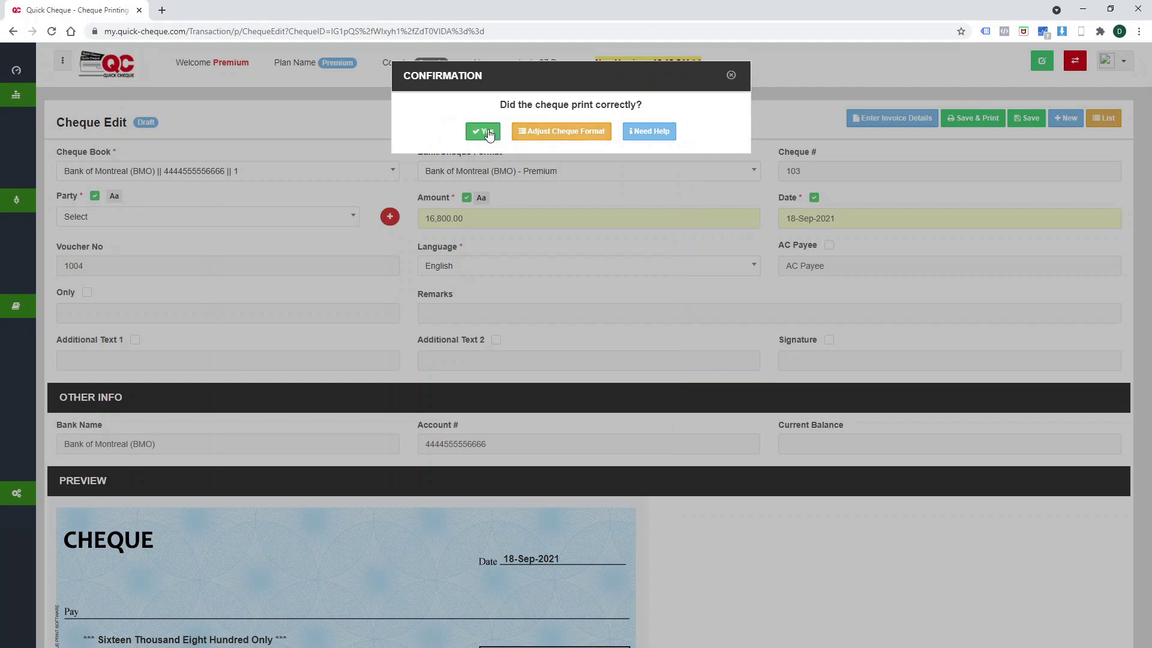
click(483, 132)
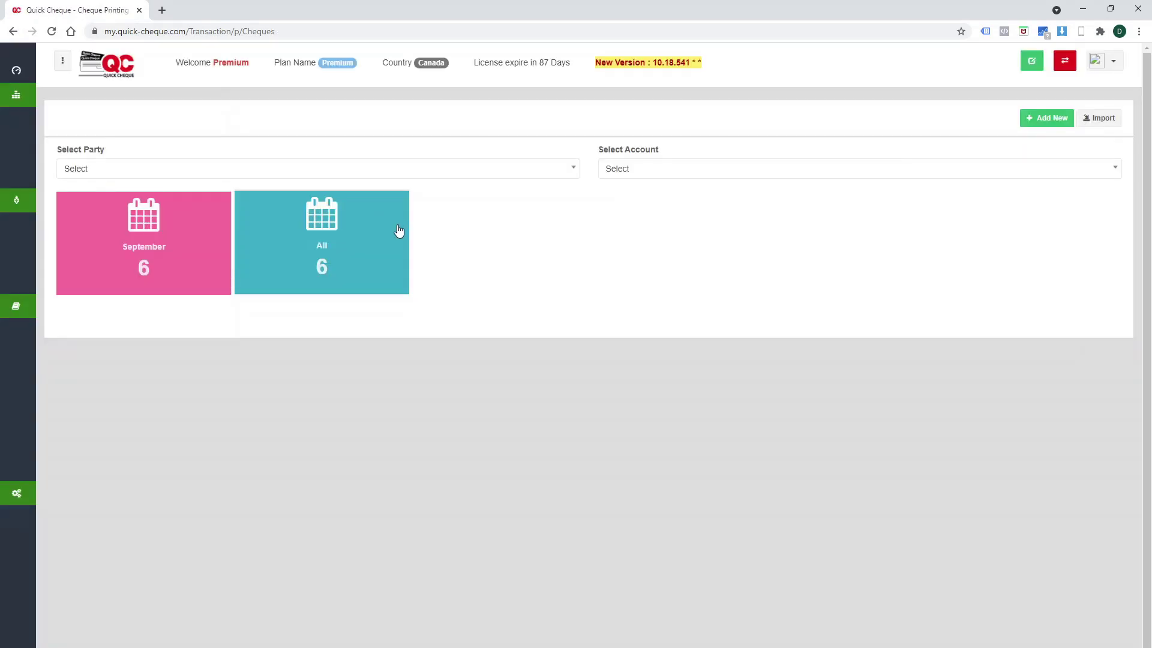
click(386, 232)
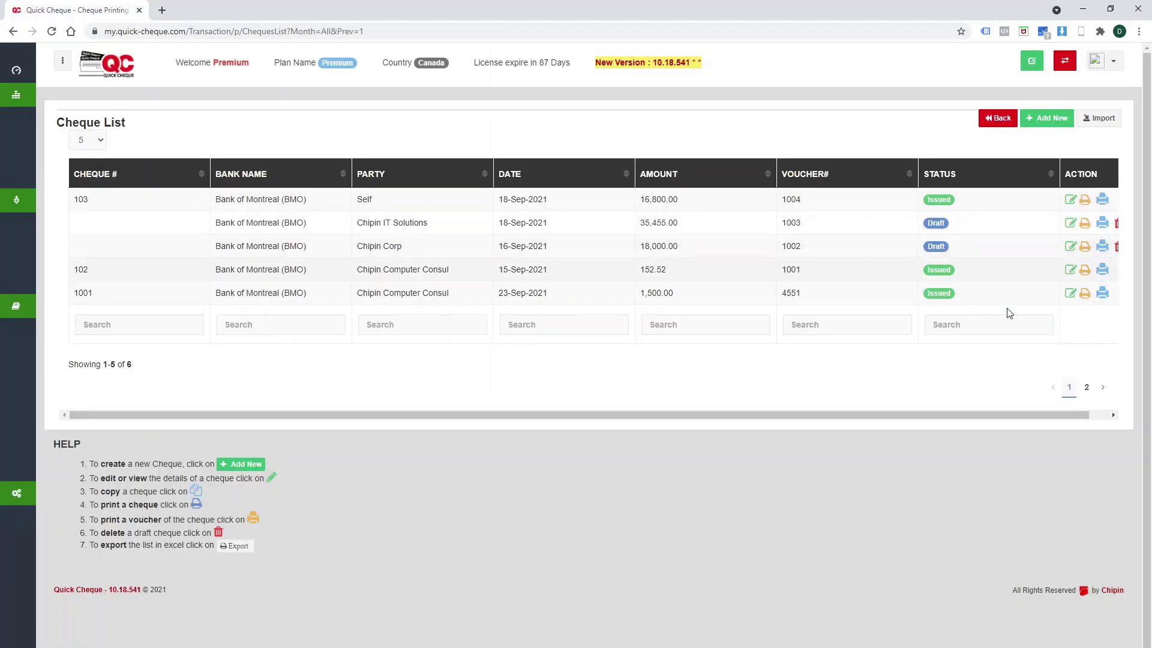
Bring up the printable payment voucher 1004 for cheque 103 from the cheque table.
click(1097, 414)
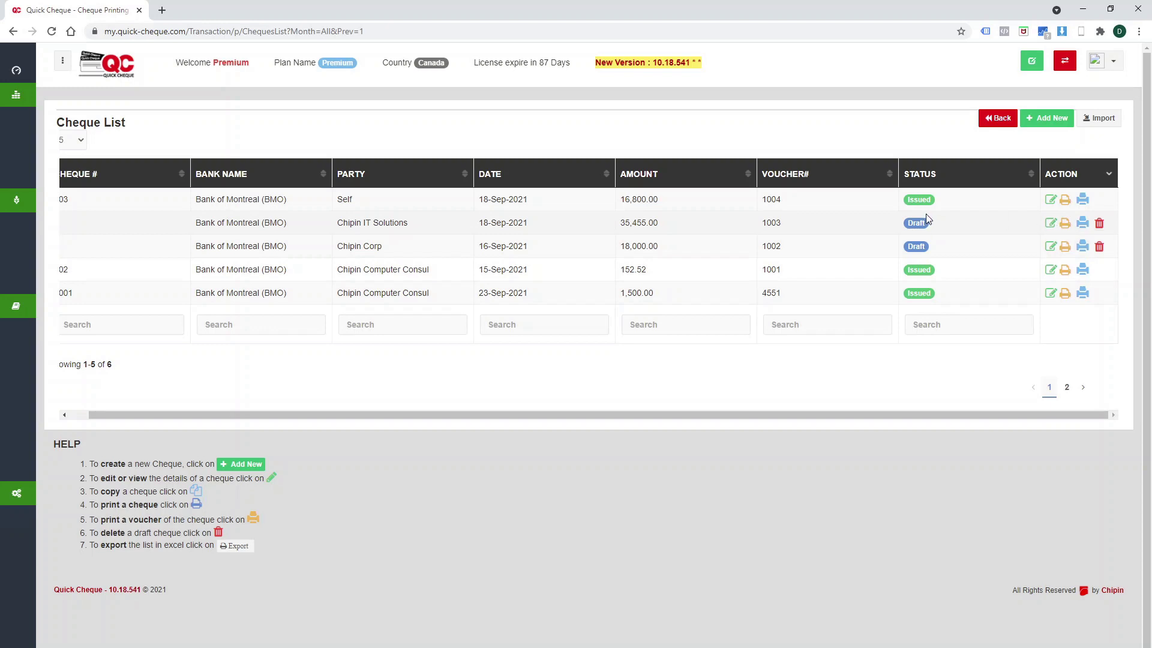
click(1067, 205)
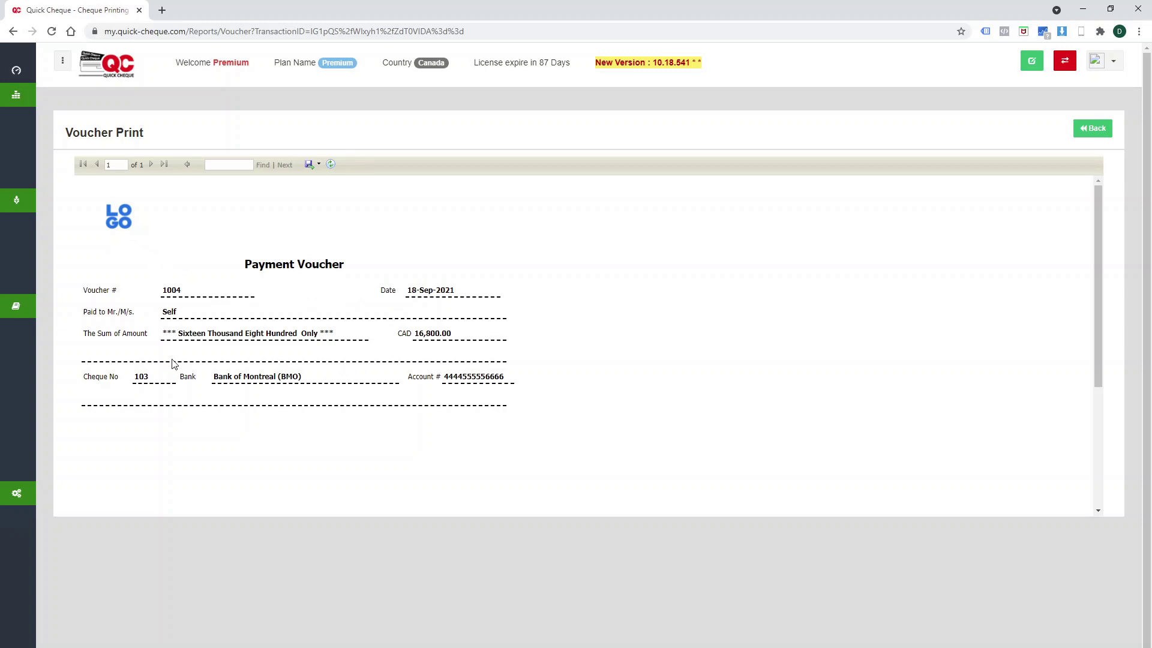
Scroll through payment voucher 1004, then return to the Cheque List.
scroll(423, 415, down, 3)
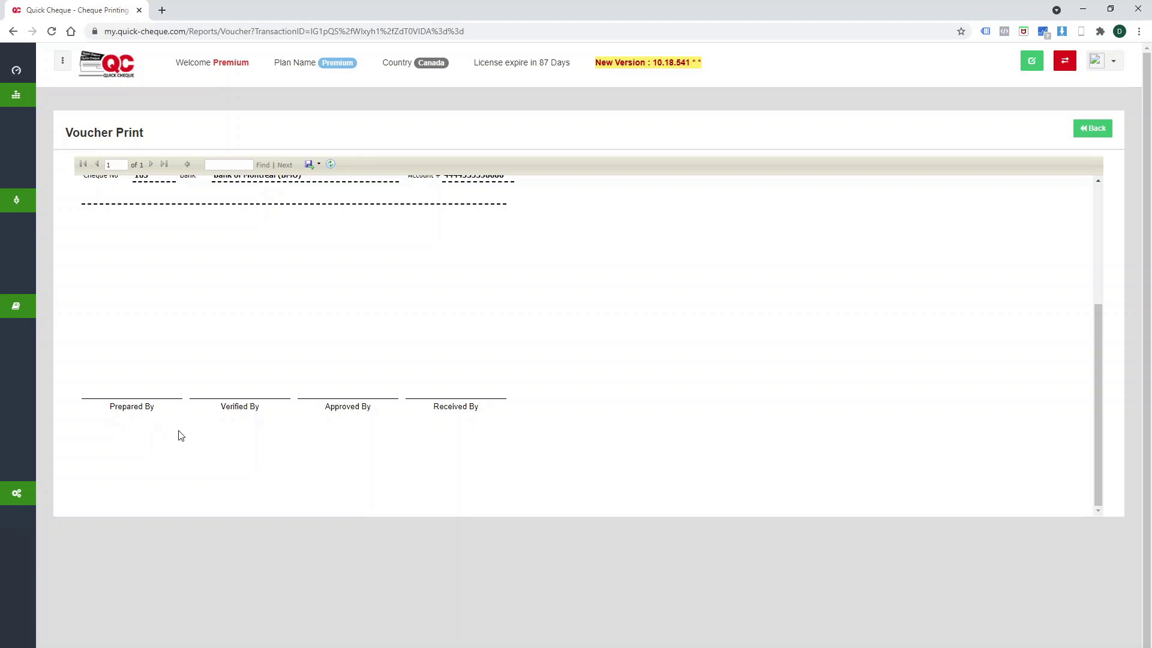
scroll(459, 423, up, 3)
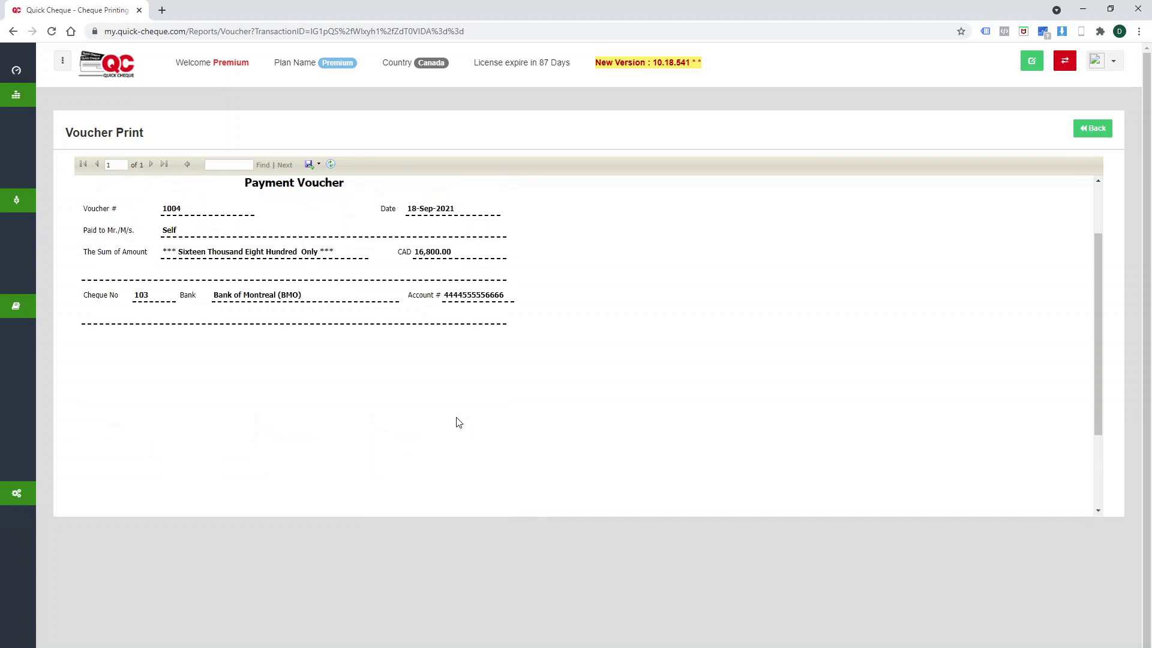
scroll(457, 422, up, 2)
click(1092, 127)
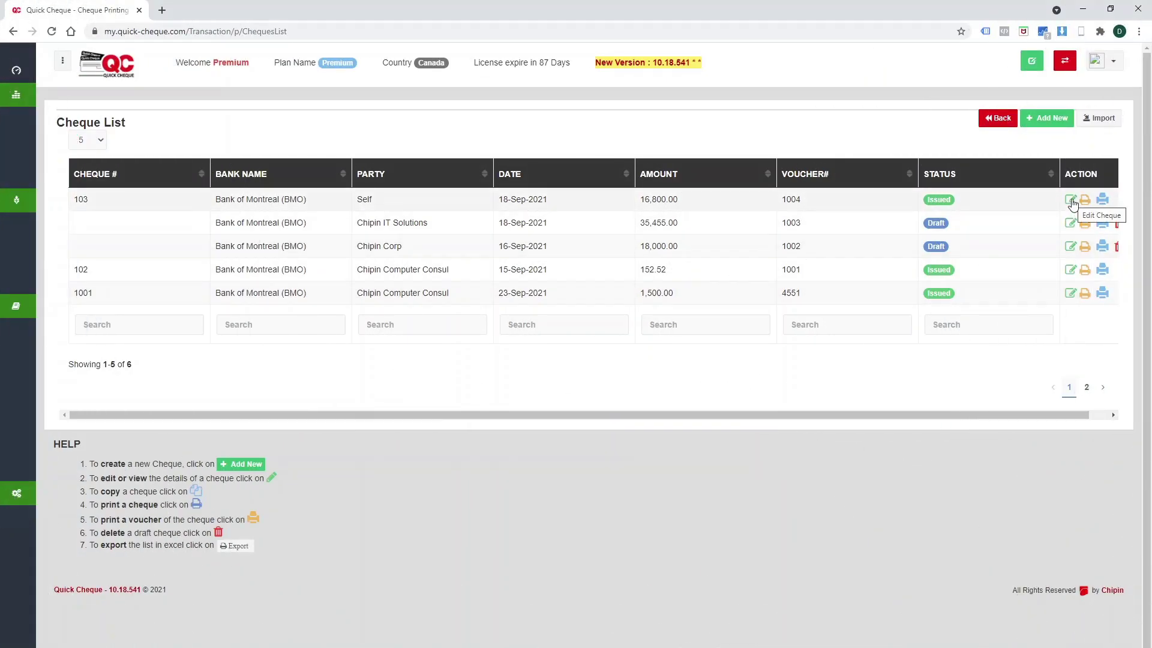
click(1072, 201)
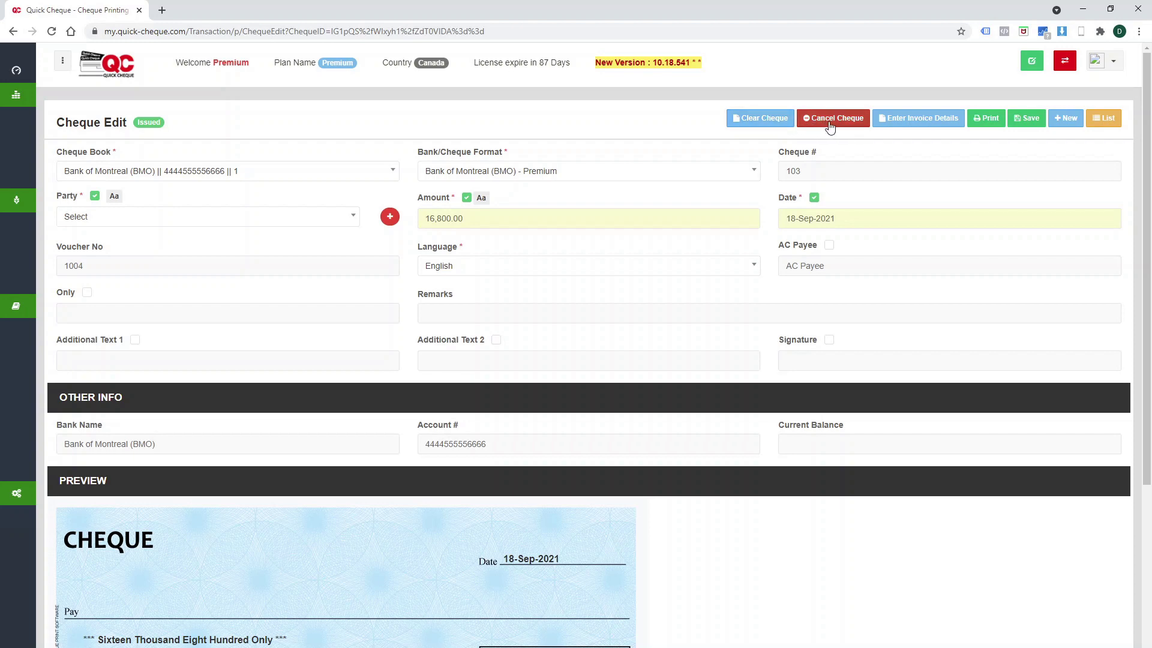
click(911, 120)
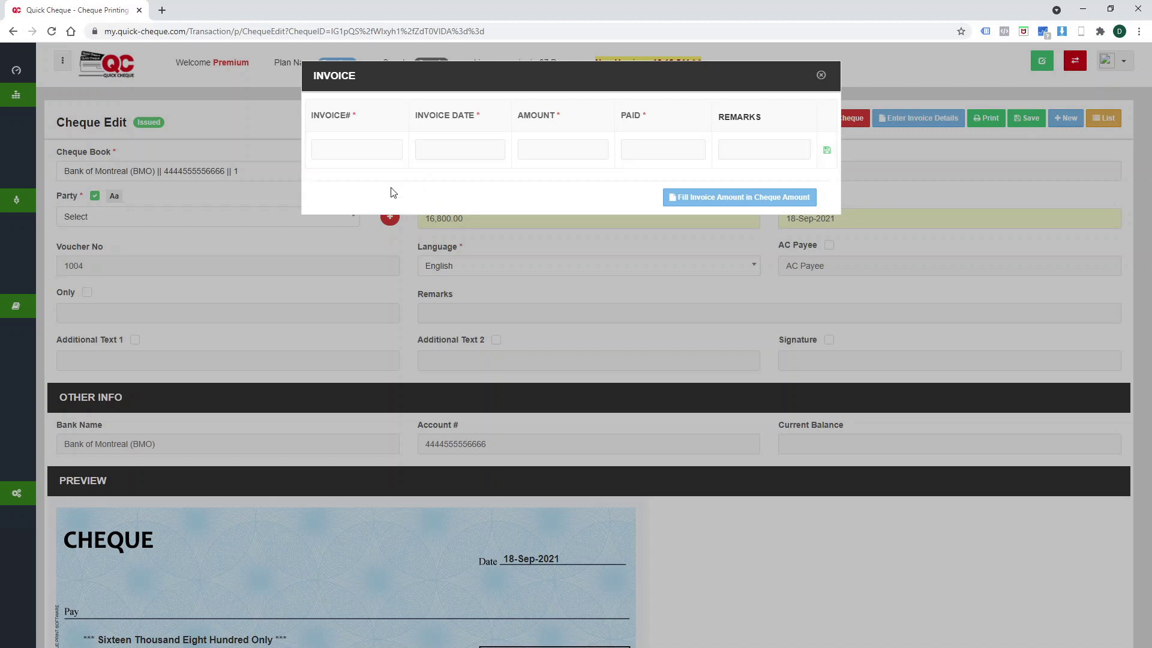
click(820, 77)
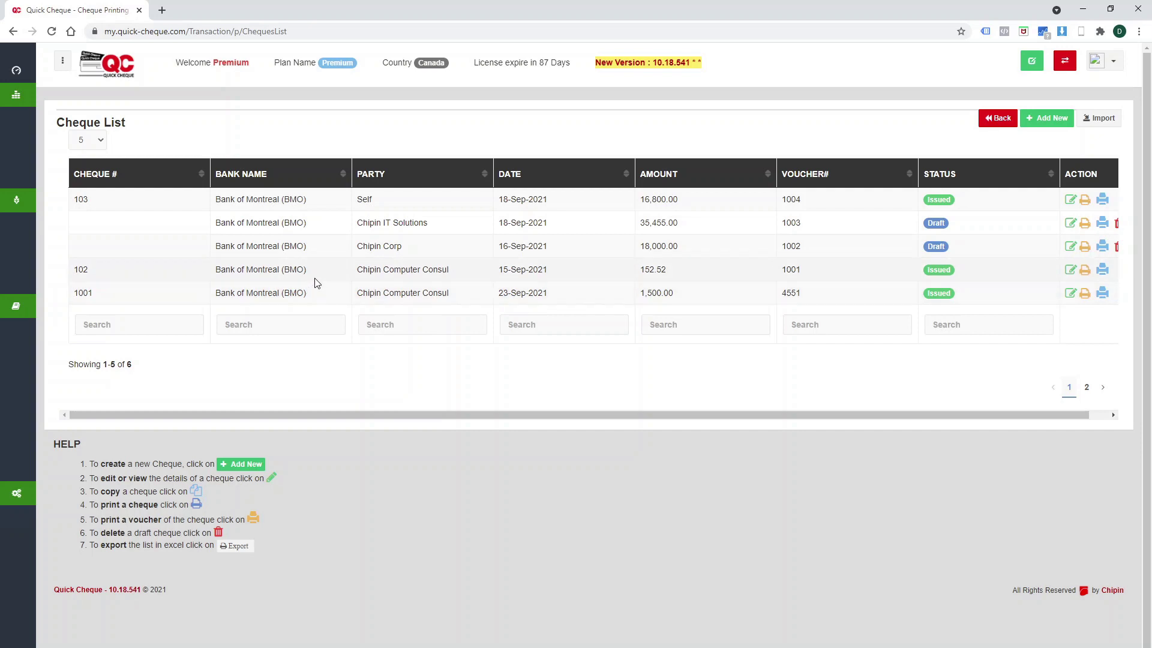
Open Transaction > Transaction from the sidebar to show the Transaction List.
mouse_move(24, 243)
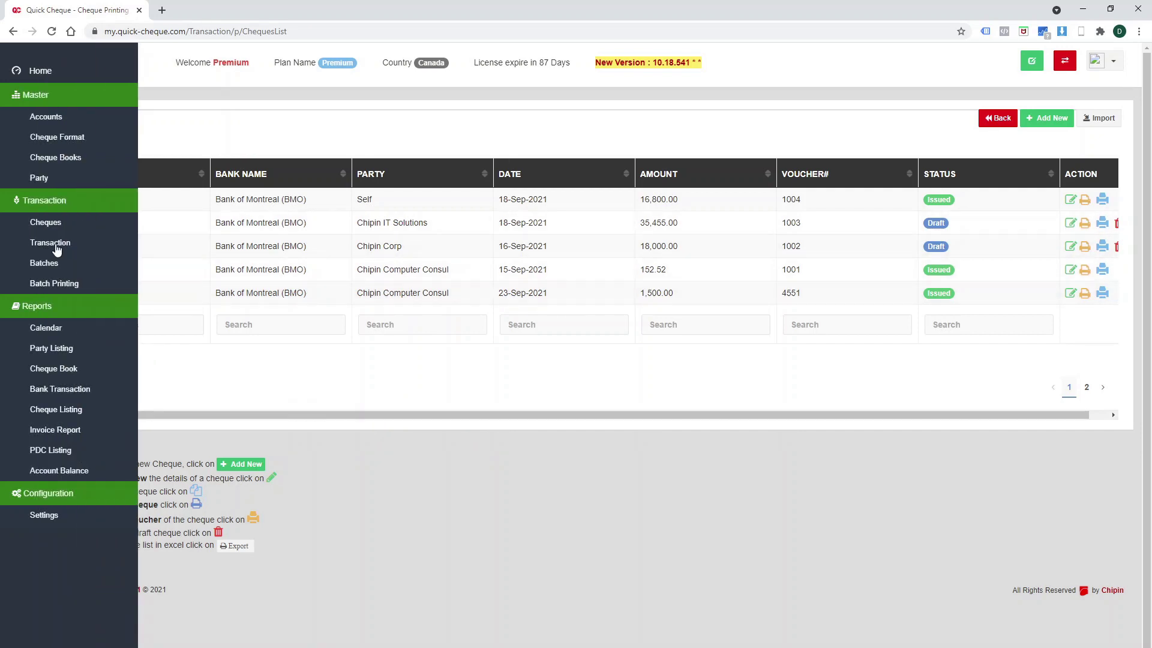
click(51, 243)
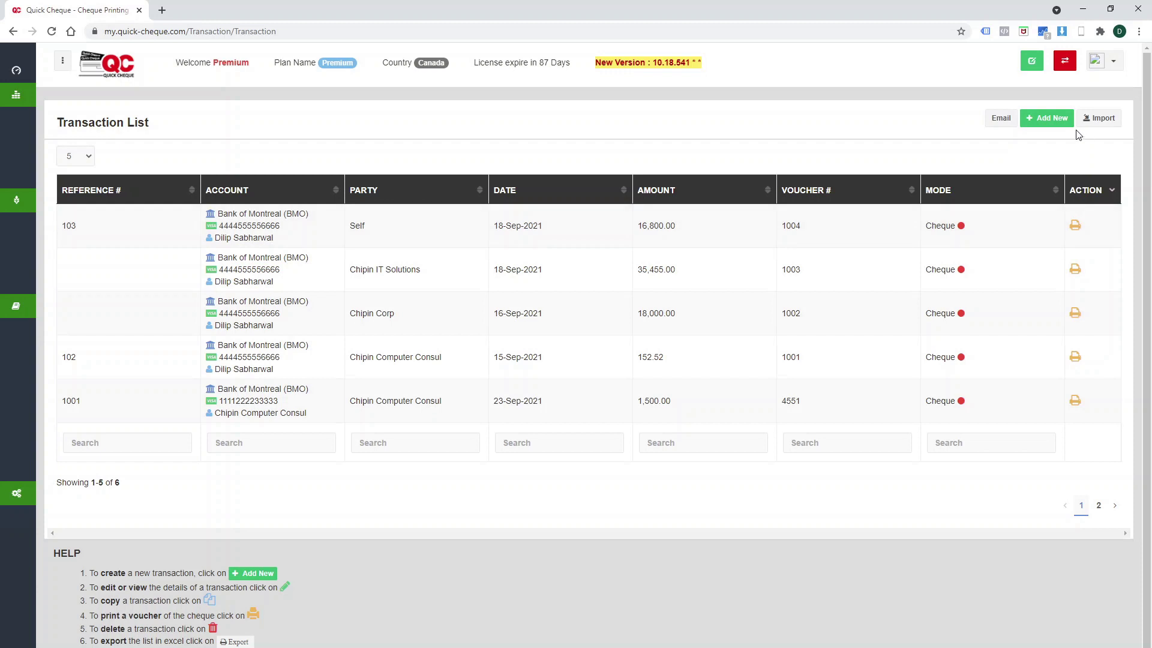
Start a new transaction with the Bank of Montreal (BMO) account and party Chipin IT Solutions.
click(1053, 119)
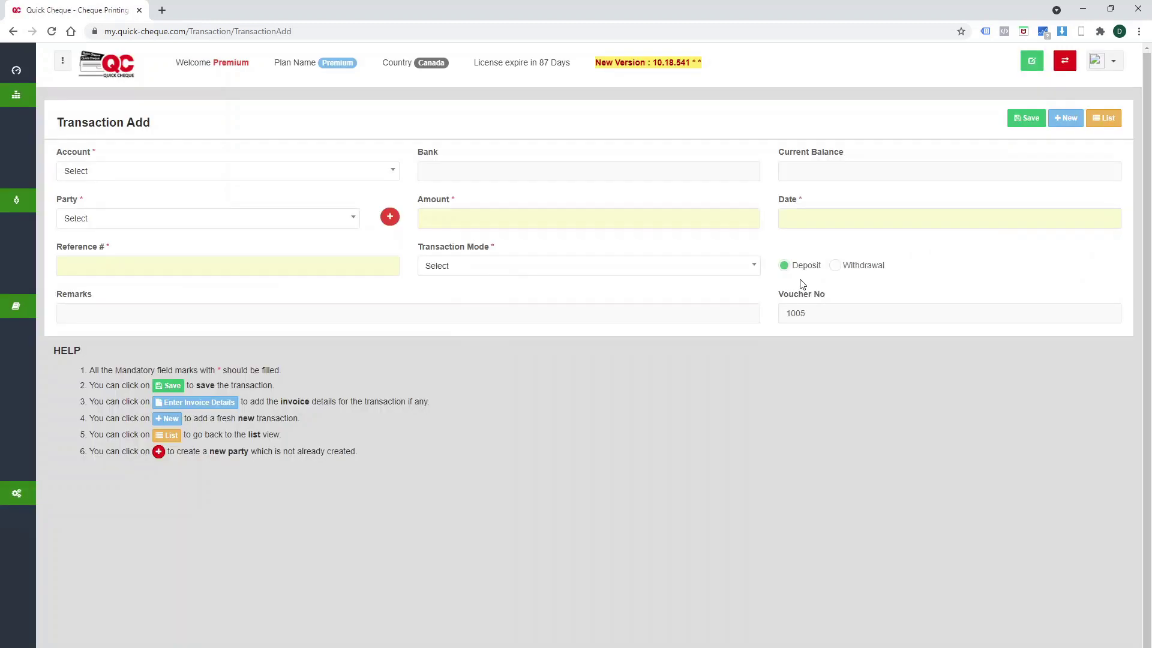
click(204, 174)
click(202, 233)
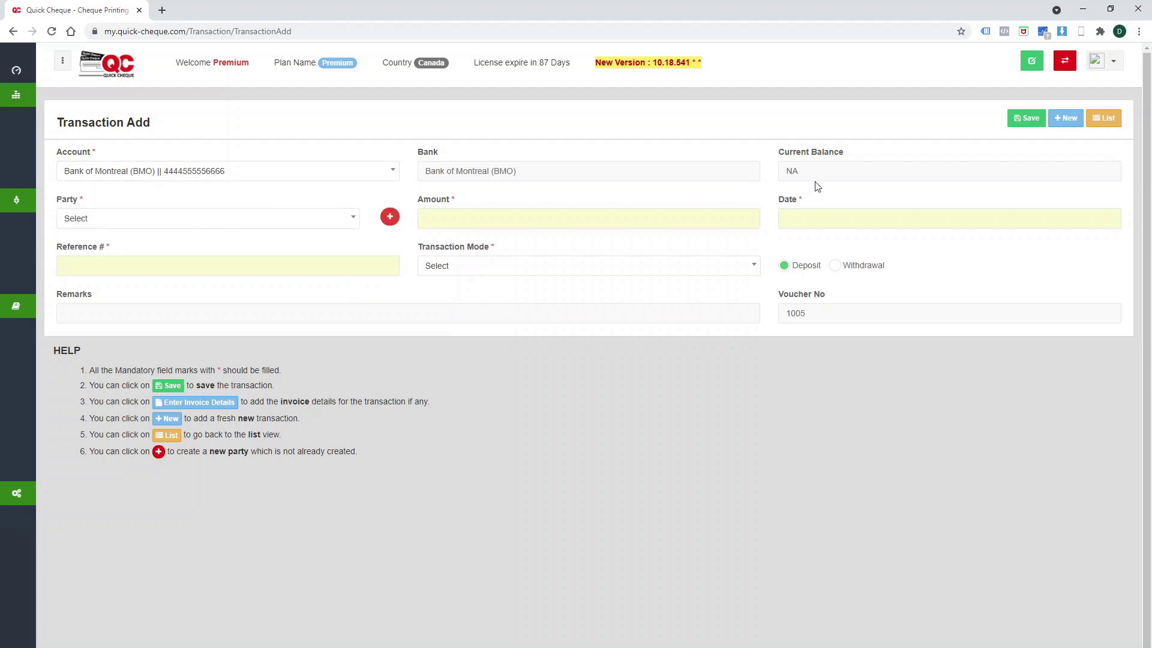
click(152, 223)
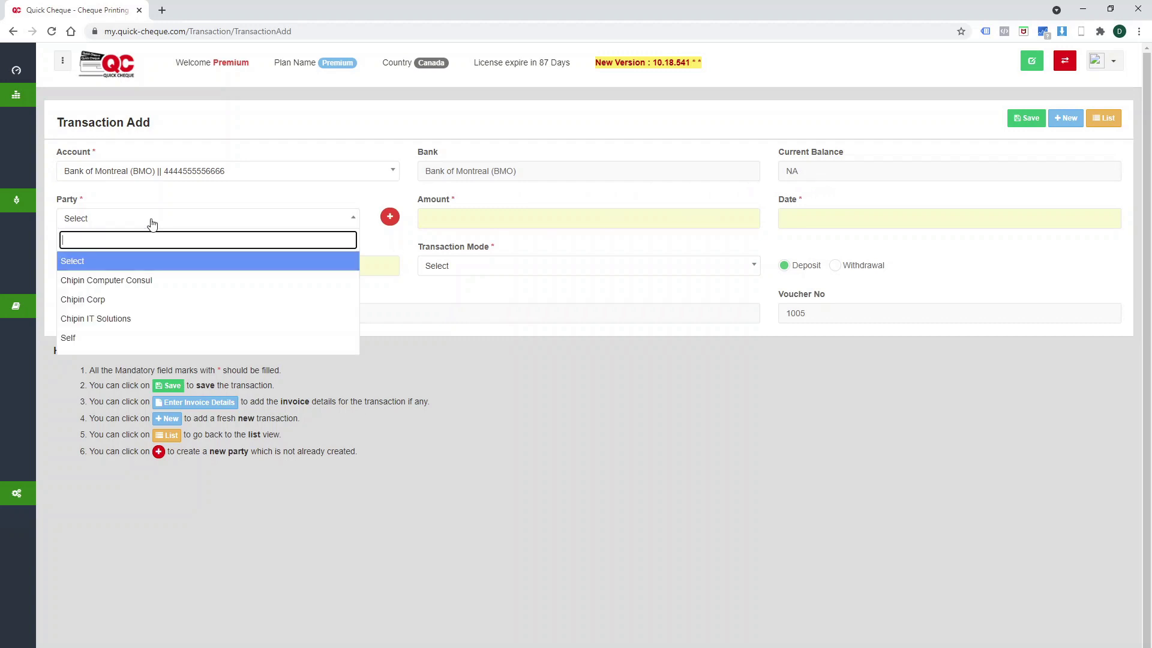
click(134, 319)
Enter an amount of 15,000.00 and a date of 18-Sep-2021.
click(515, 221)
text(15000)
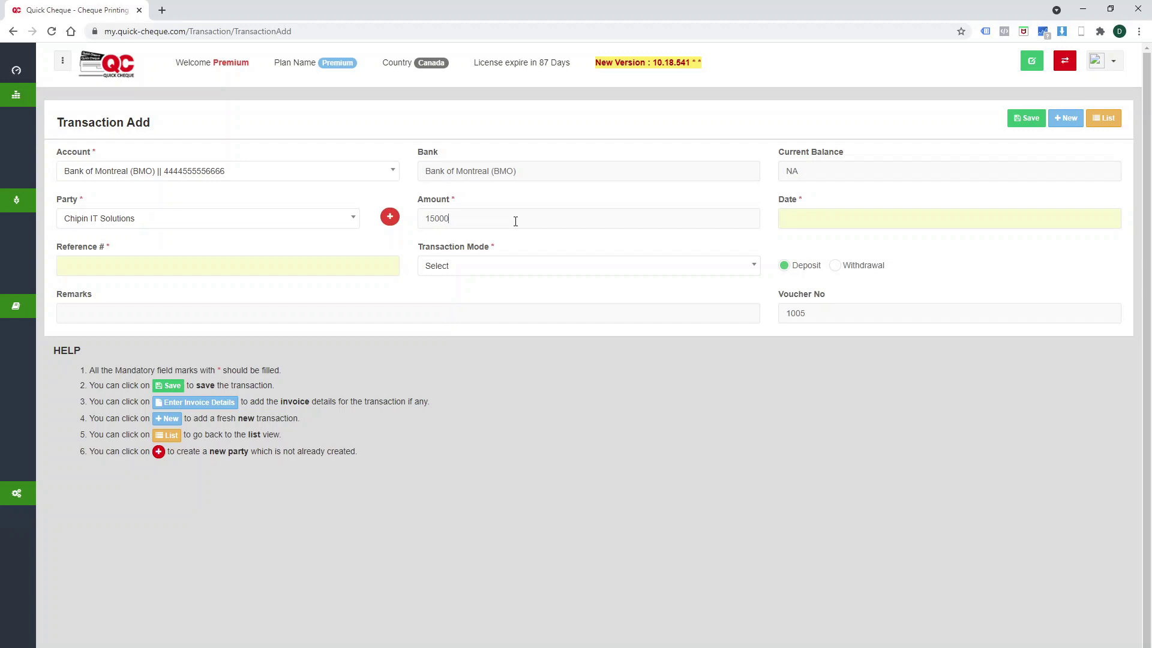
key(Tab)
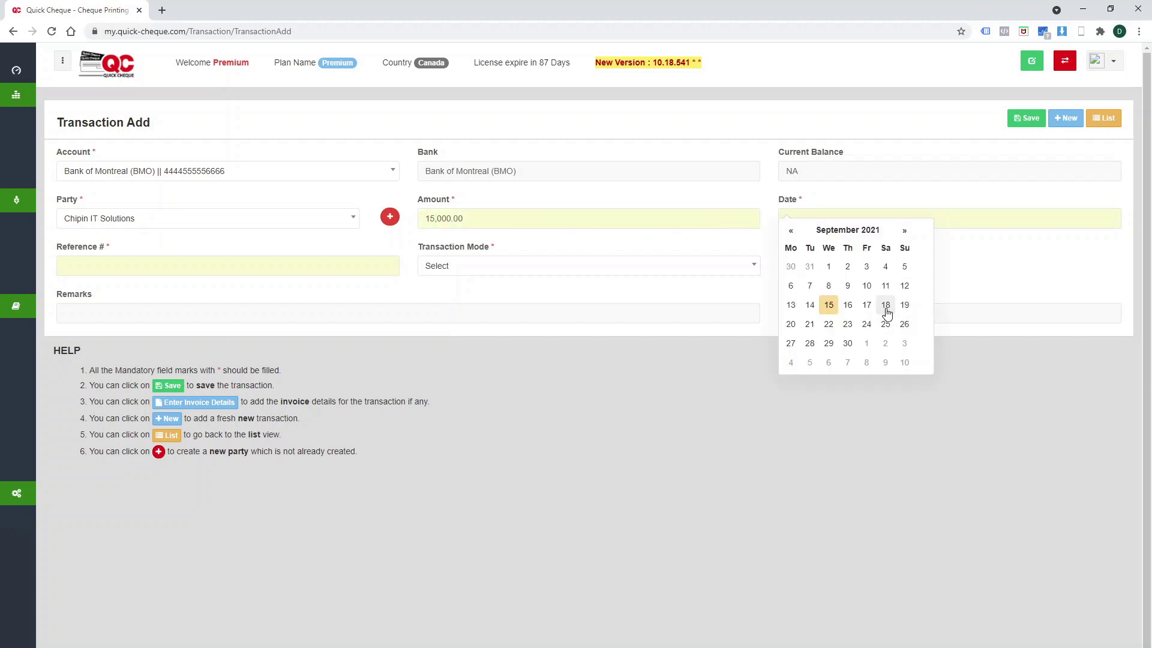
click(886, 311)
click(834, 222)
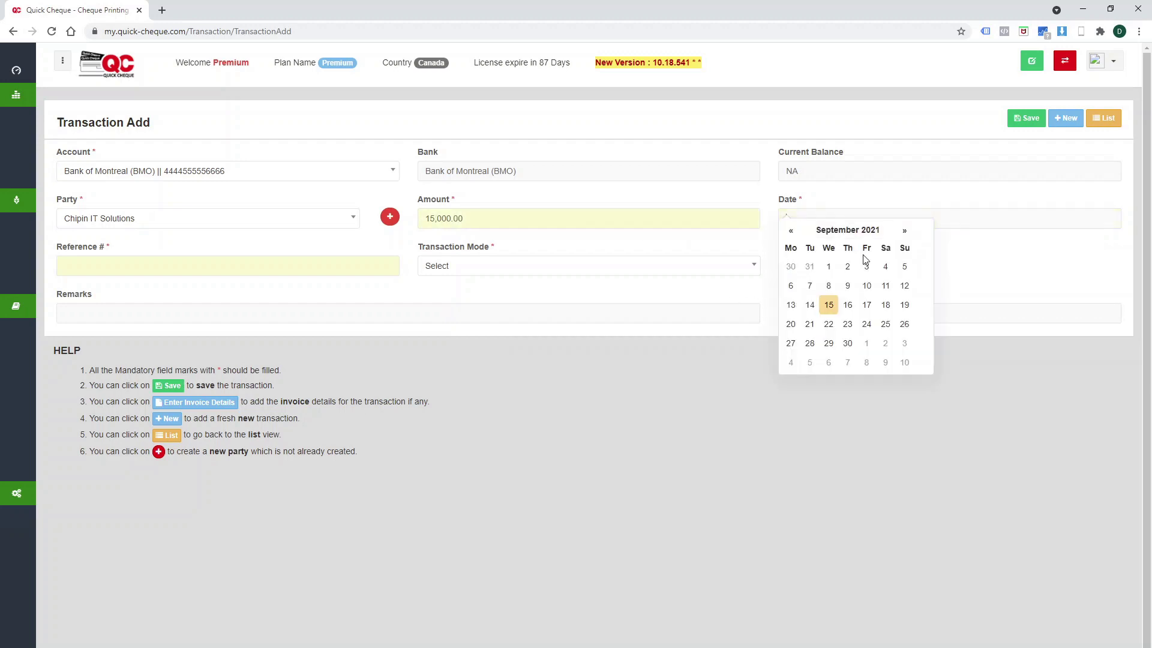
click(884, 306)
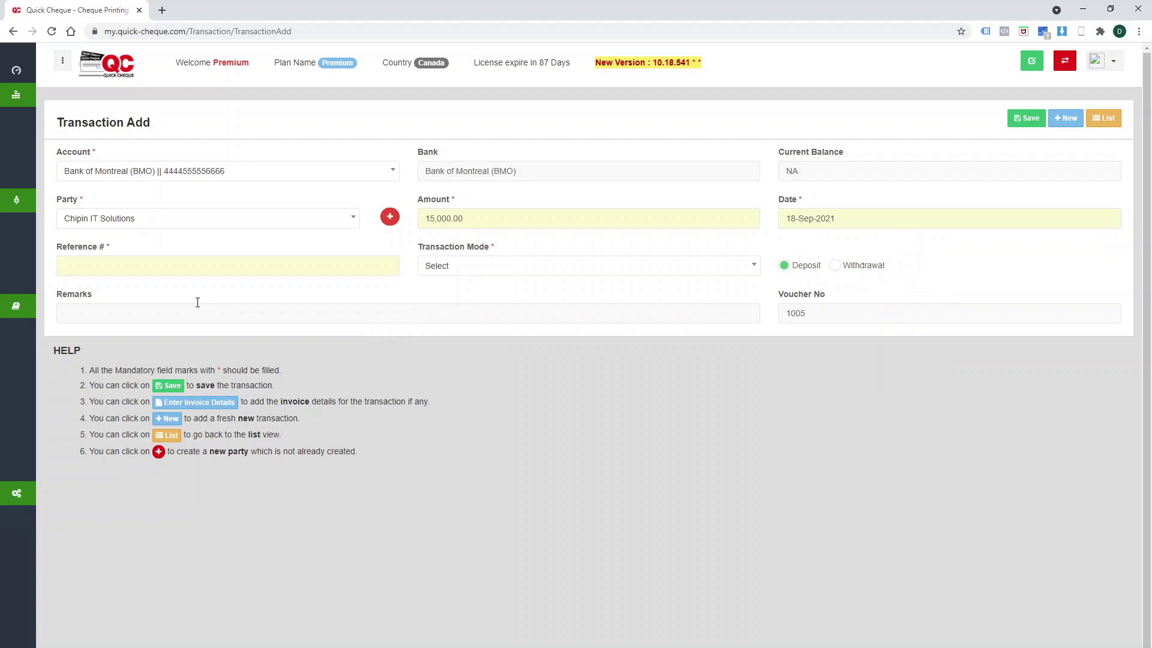
Set reference 123333 and Cash transaction mode, then save the transaction.
click(136, 266)
text(123333)
click(471, 269)
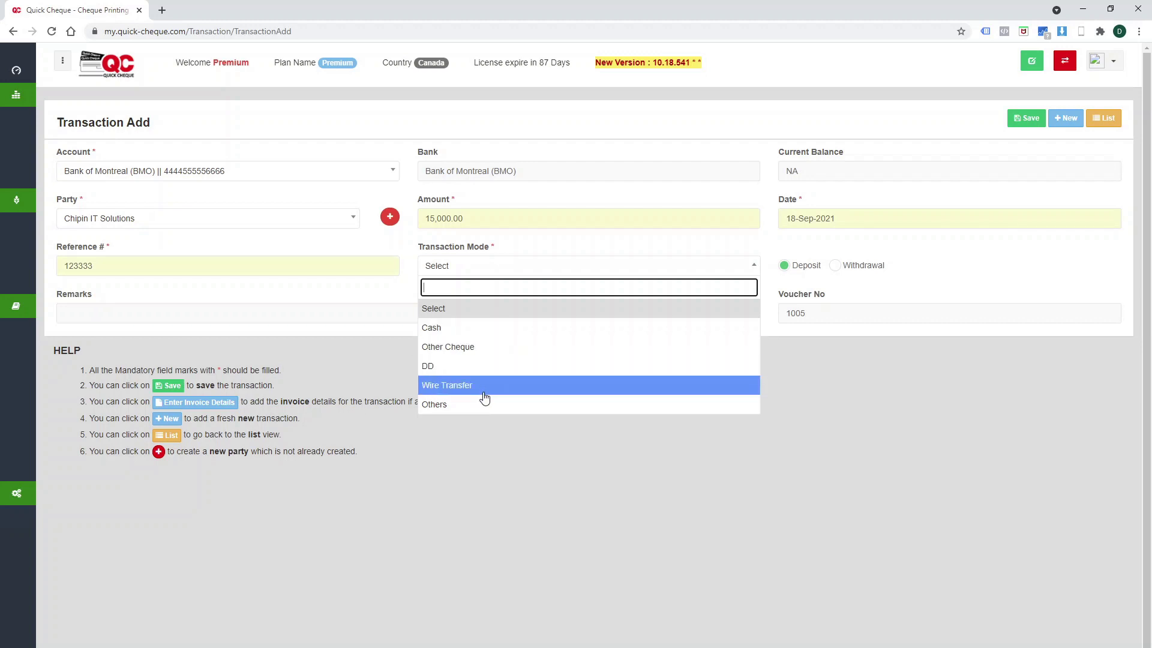
click(472, 336)
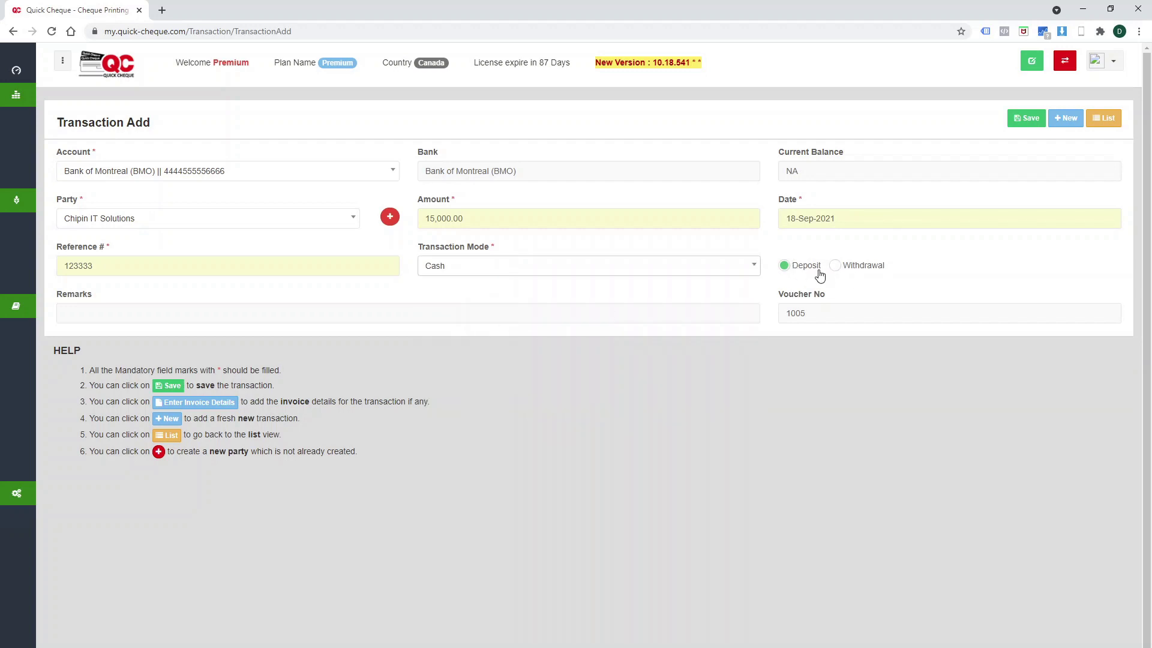
click(1018, 120)
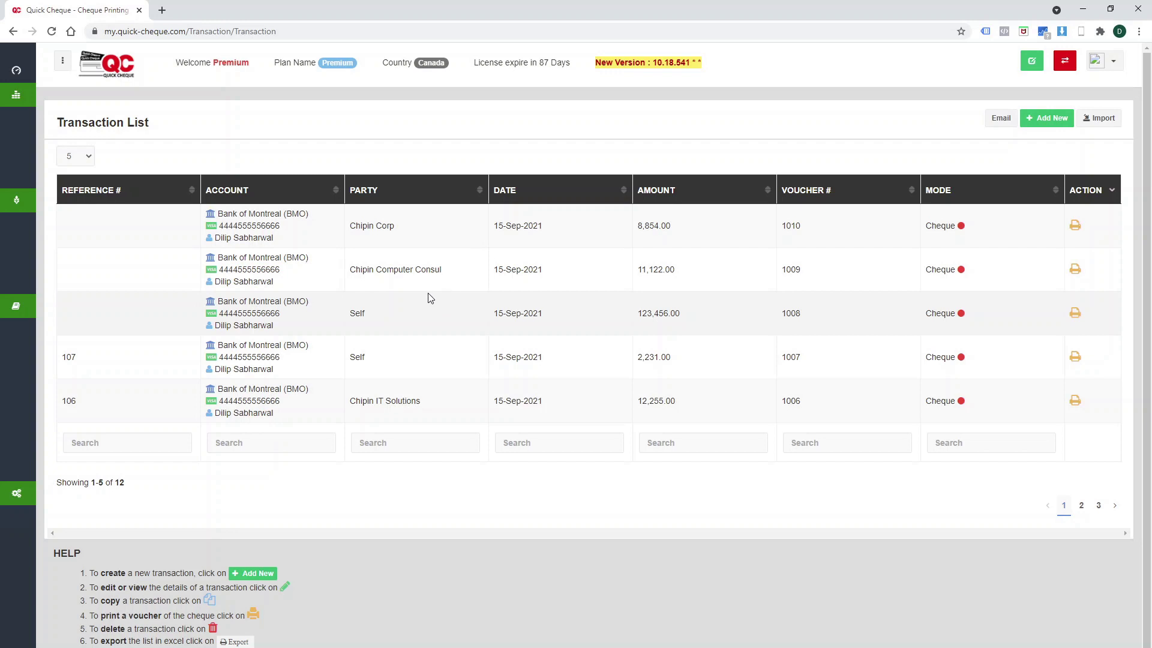
In Batch Printing, choose the Bank of Montreal cheque book and BMO Premium format, and tick vouchers 1008 and 1009.
mouse_move(35, 287)
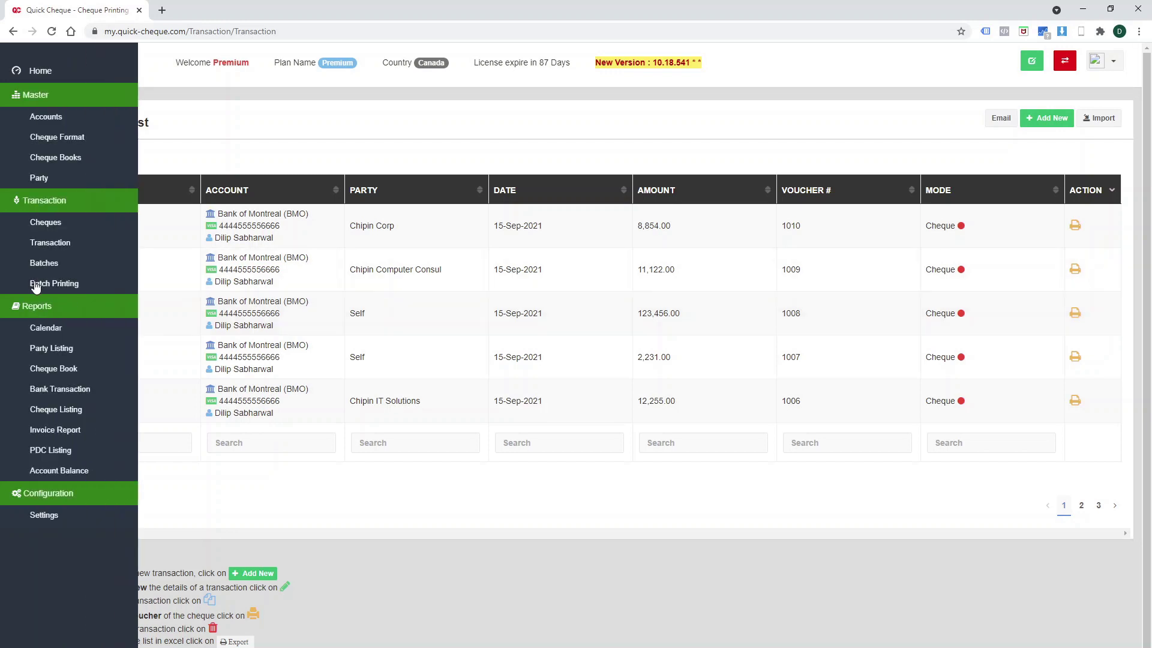
click(35, 285)
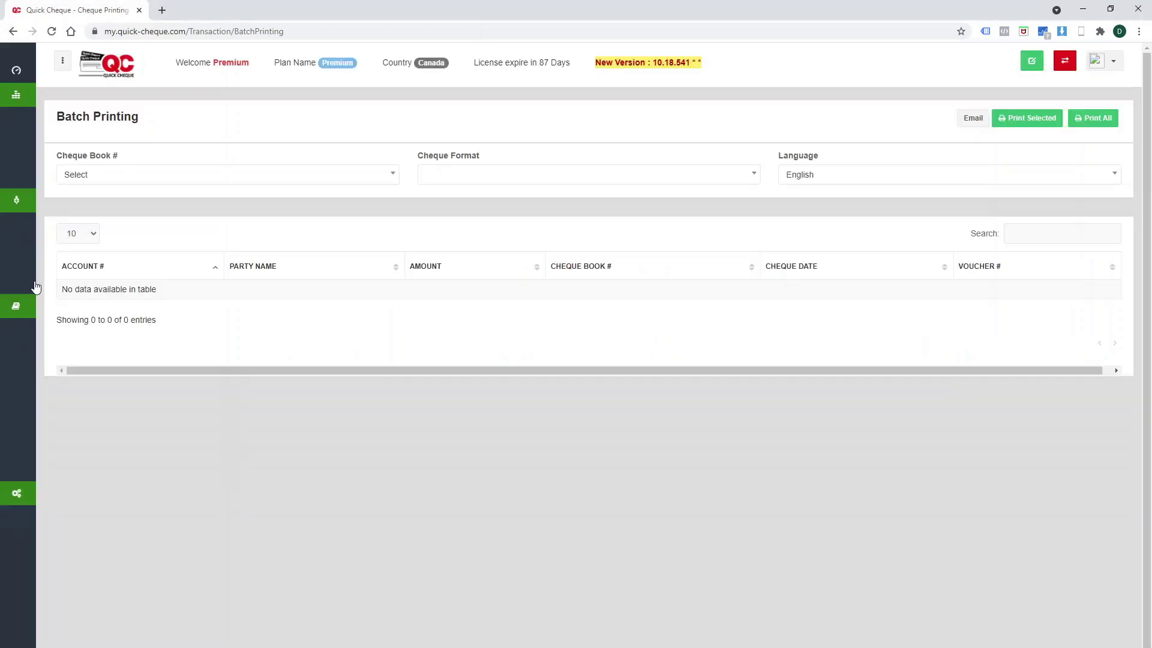
click(137, 181)
click(143, 234)
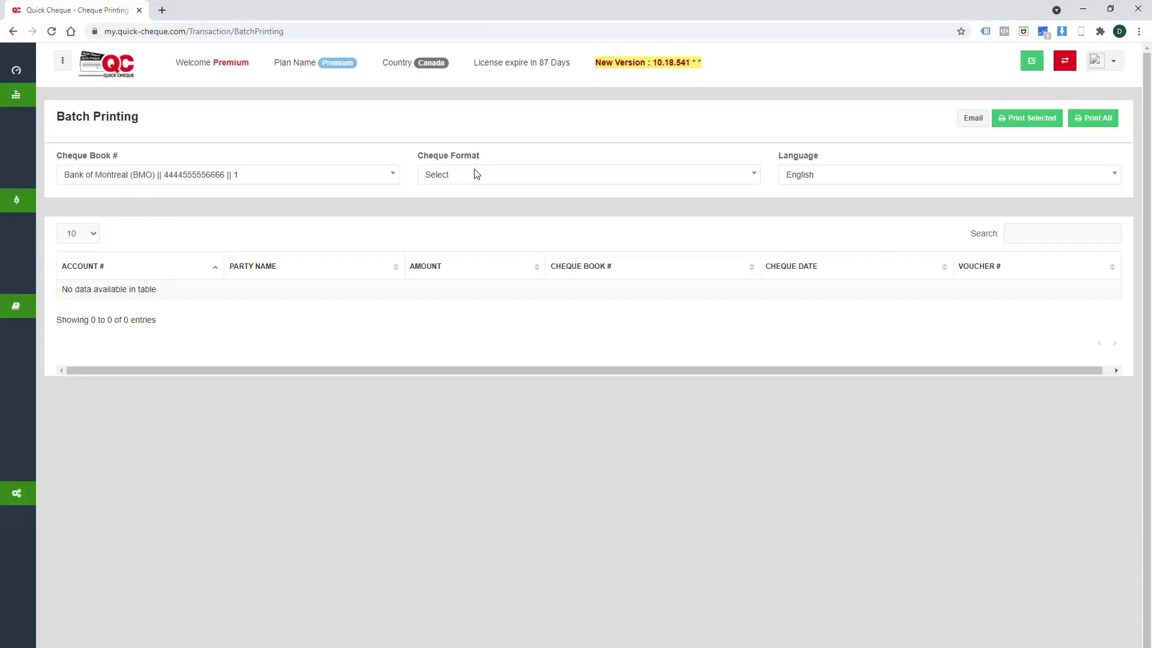
click(474, 174)
click(472, 235)
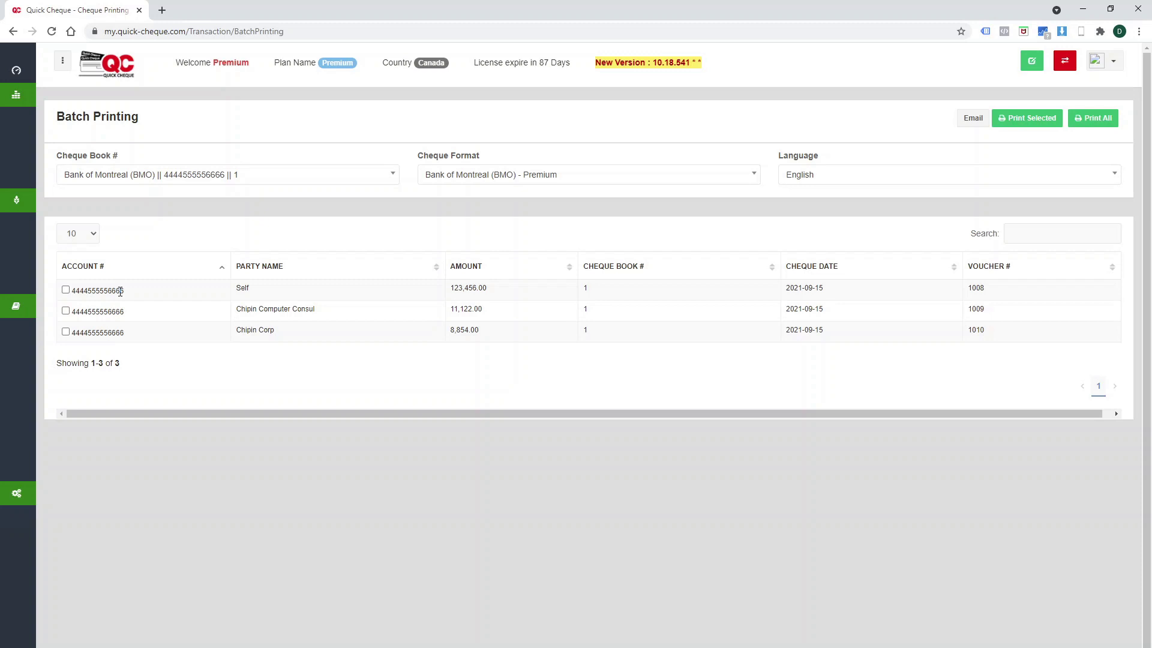
click(66, 290)
click(66, 312)
Preview printing vouchers 1008 and 1009, cancel the print, and expand the sidebar menu.
click(1033, 120)
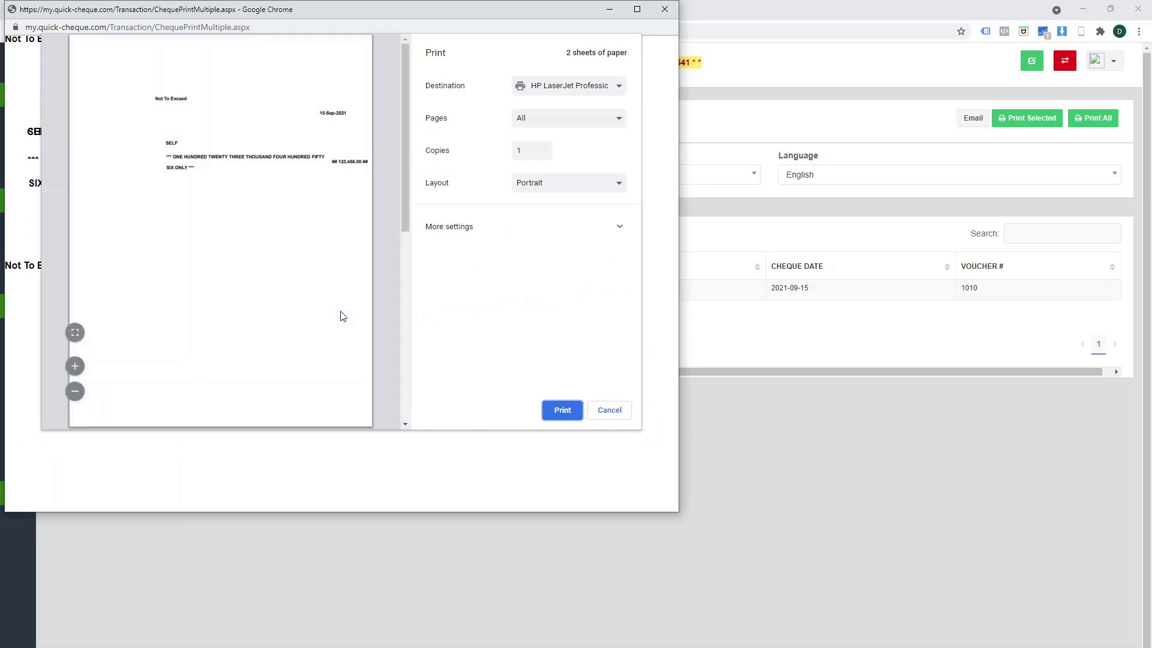
scroll(329, 250, down, 6)
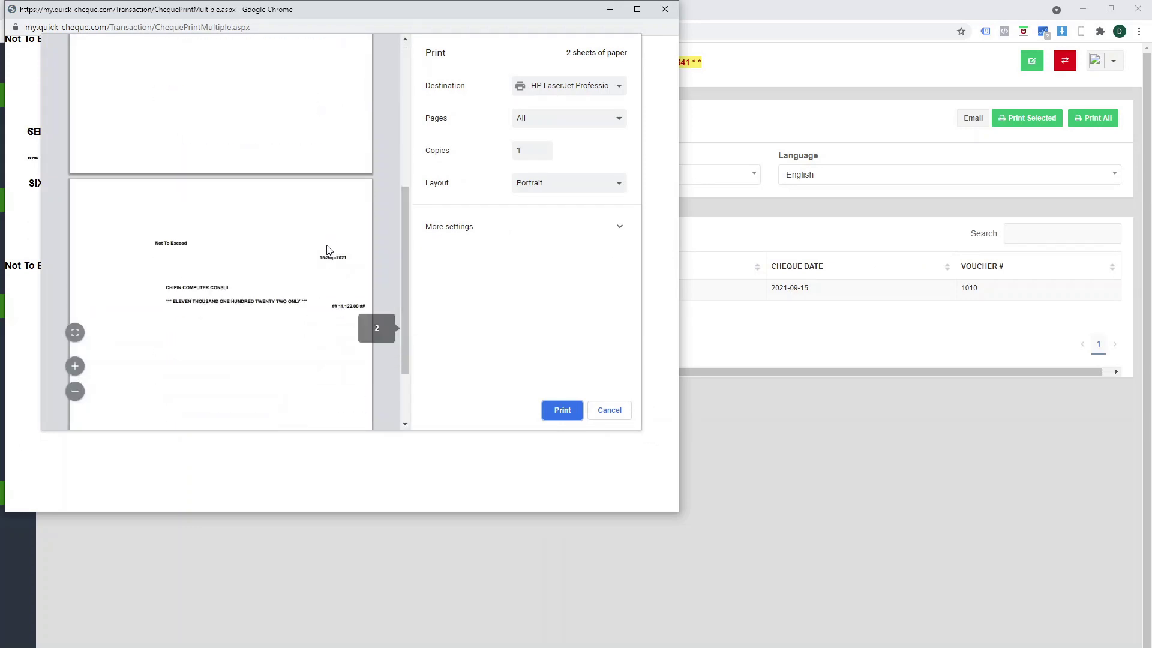
scroll(329, 251, up, 5)
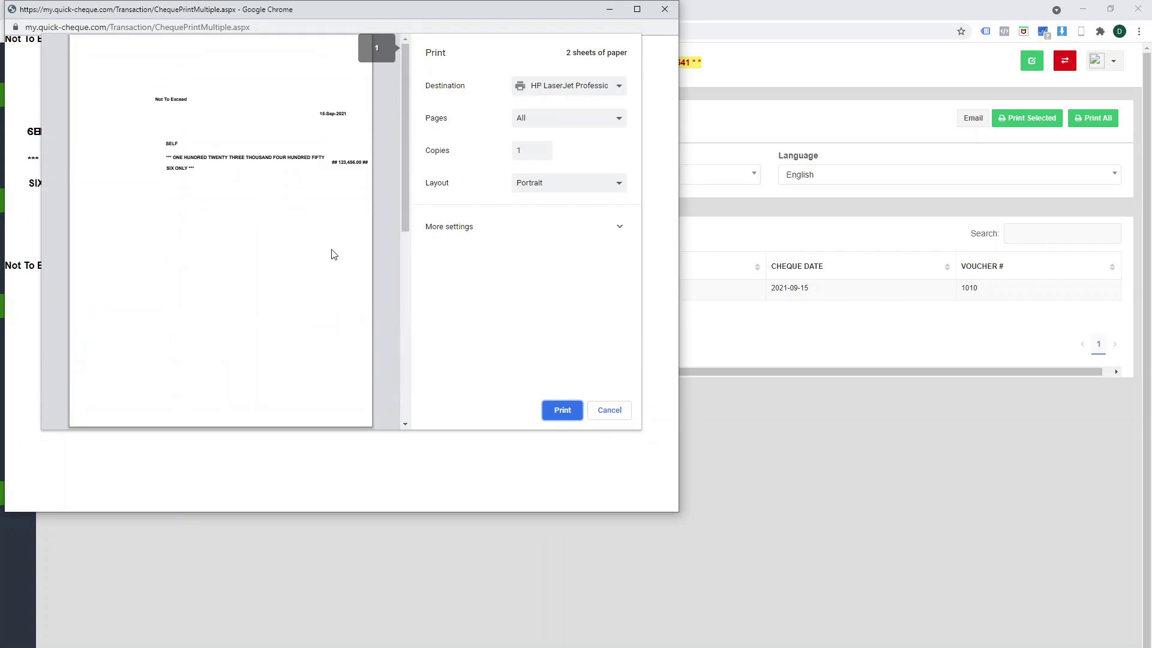
click(609, 411)
click(664, 16)
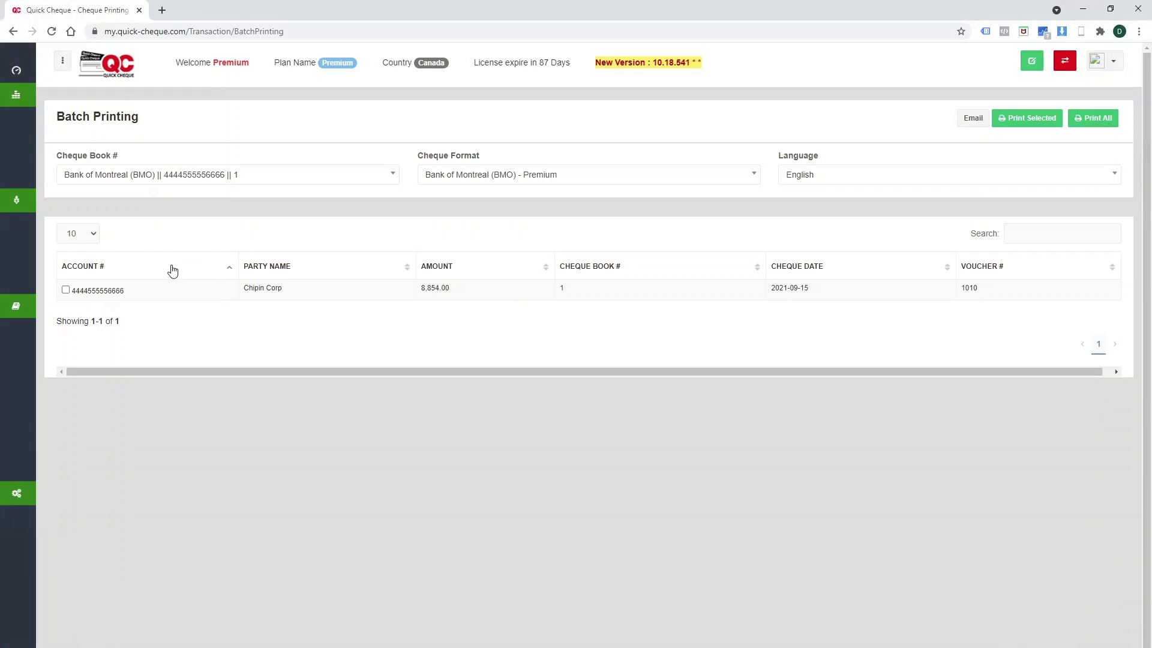
mouse_move(39, 331)
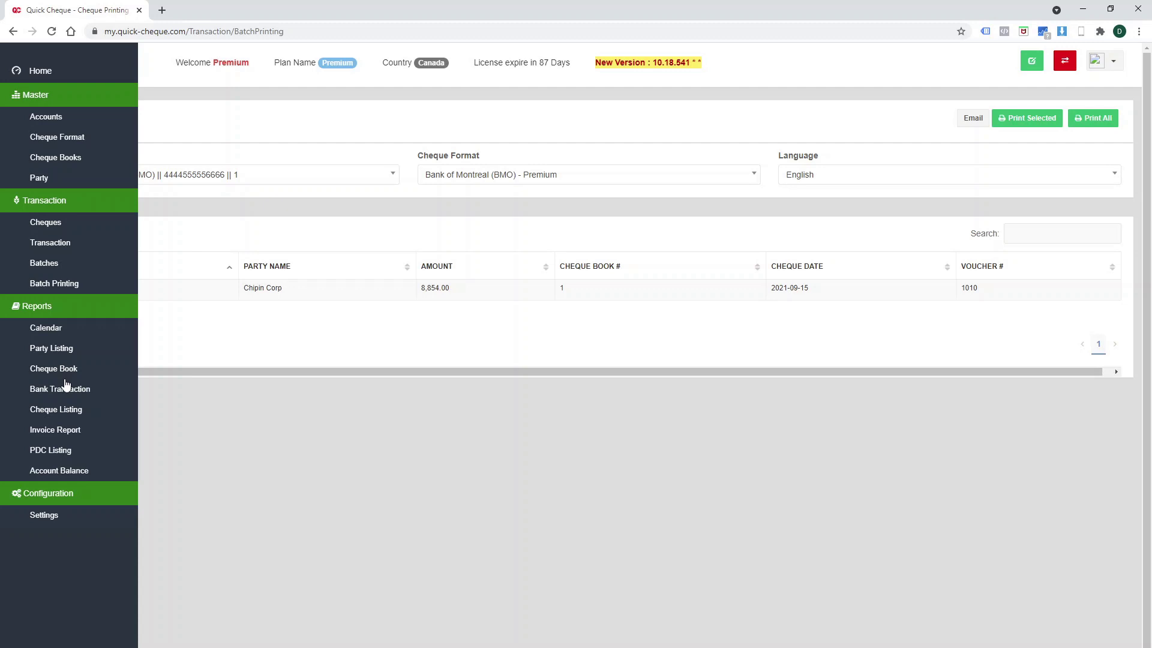
Browse the Calendar report from September to December 2021, then open Configuration > Settings.
click(57, 335)
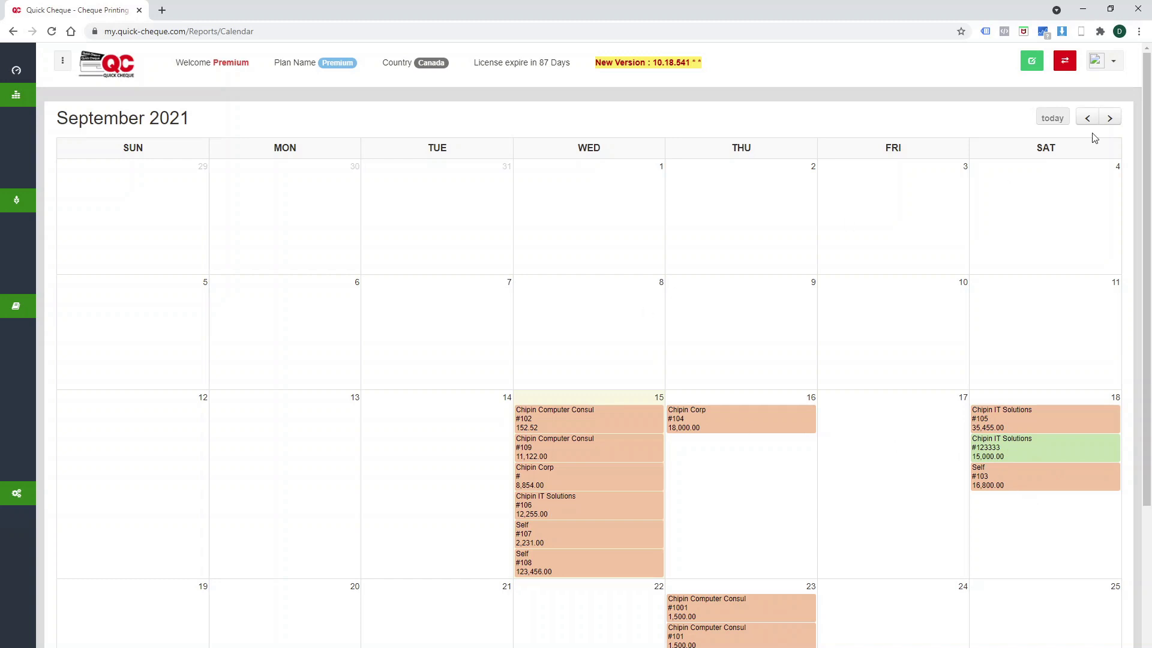
click(1107, 120)
click(1107, 120)
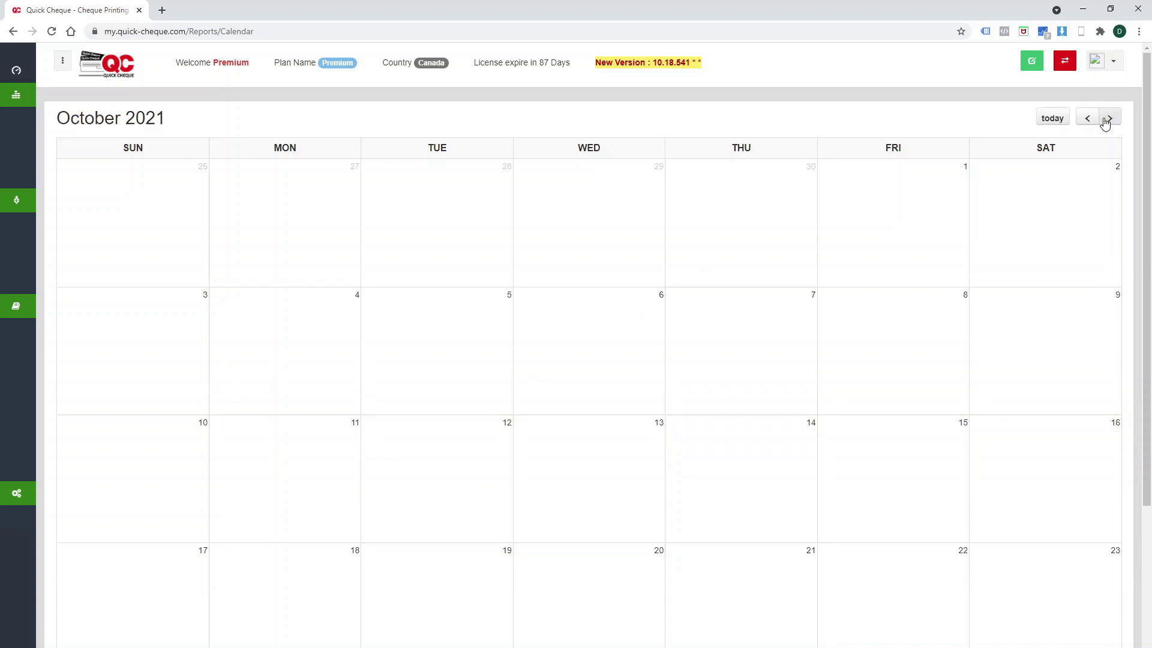
click(1107, 120)
click(1107, 120)
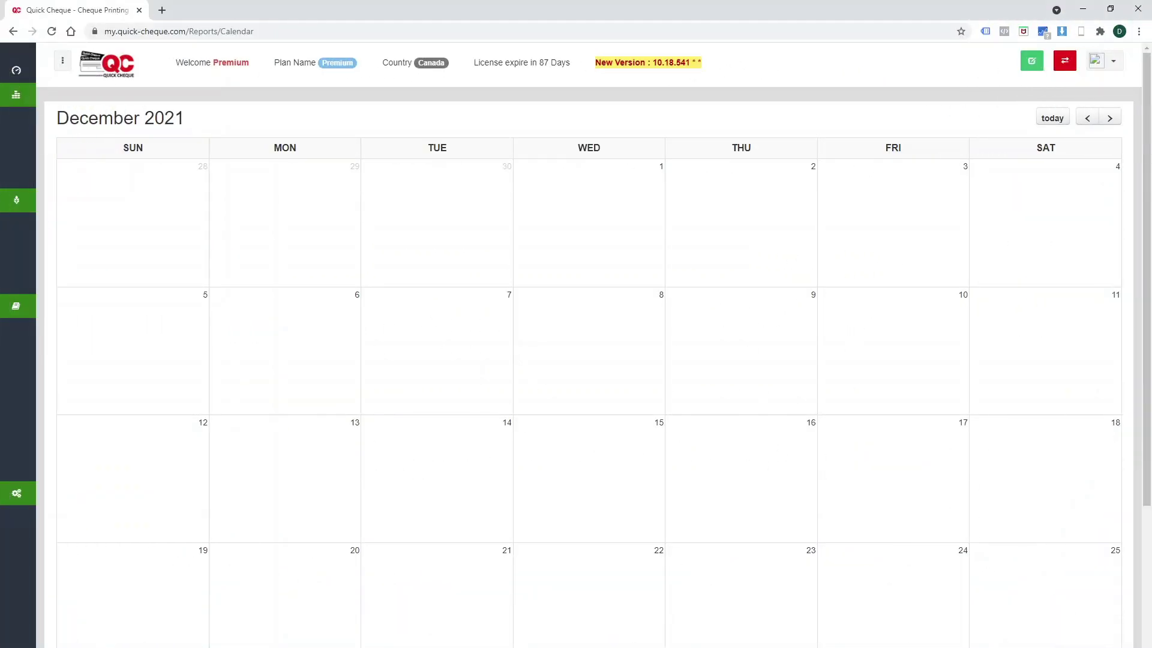
mouse_move(80, 344)
click(51, 517)
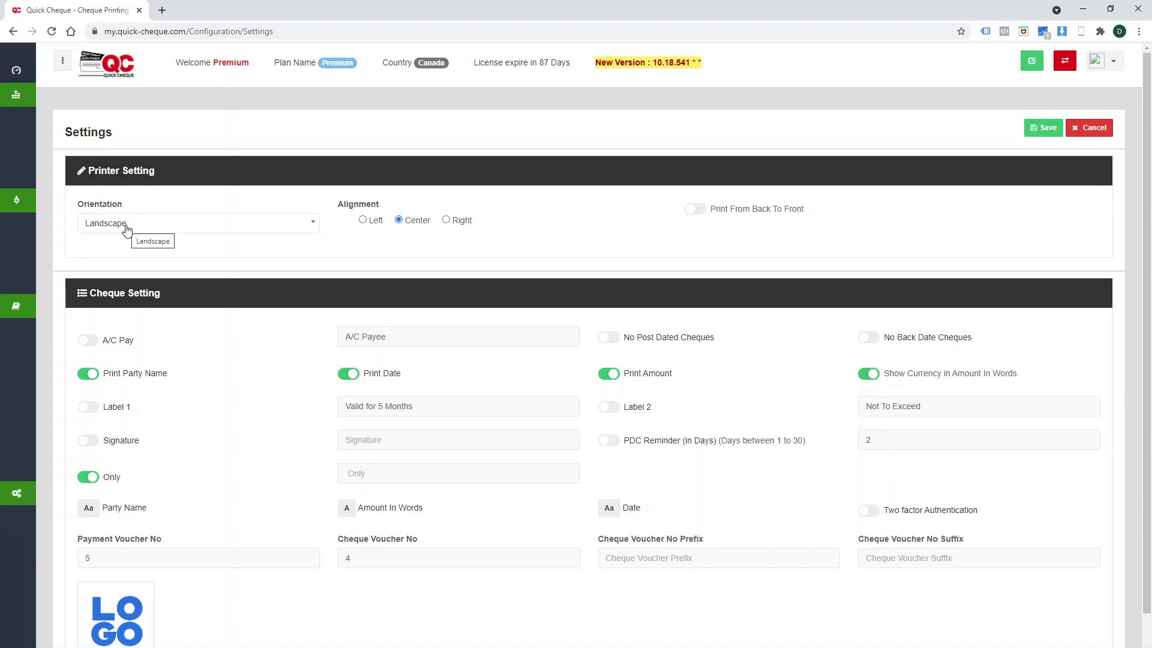
Keep Landscape print orientation and change the A/C Payee wording to 'A/C Payee Only'.
click(126, 230)
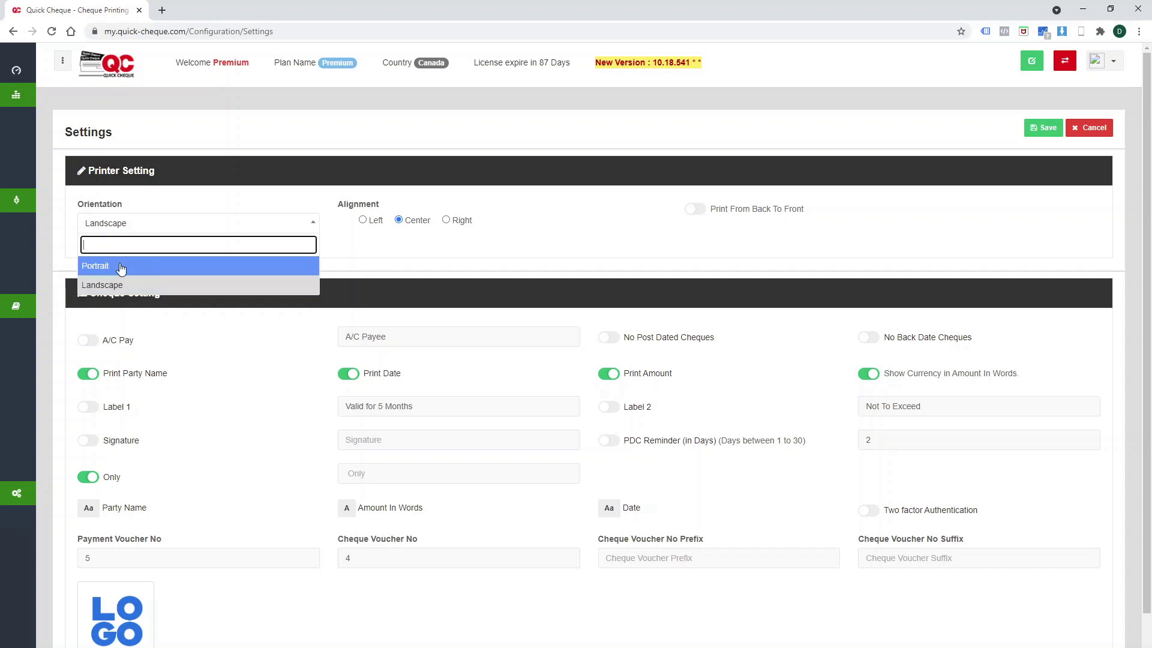
click(368, 237)
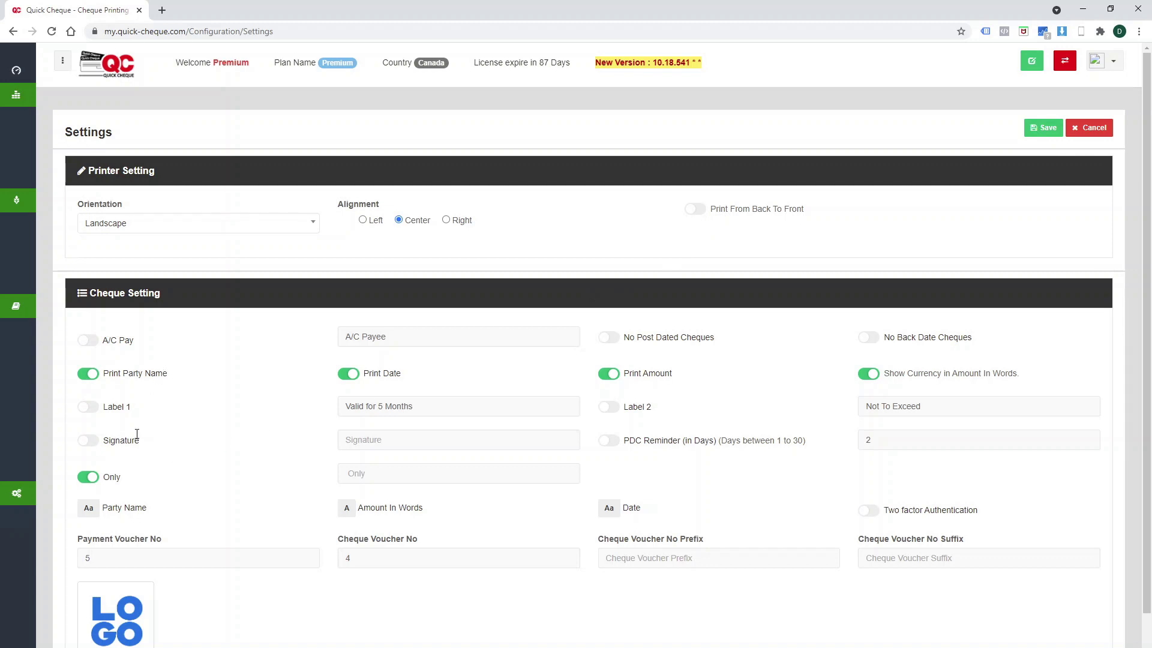
click(95, 348)
click(94, 348)
triple_click(410, 339)
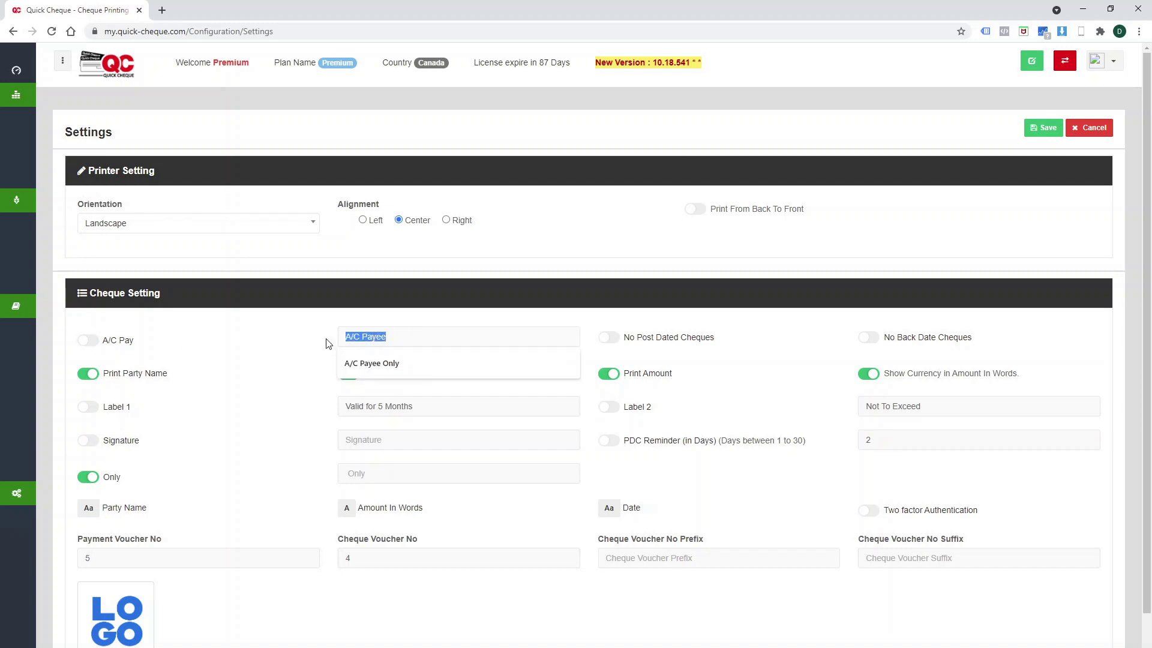
click(380, 362)
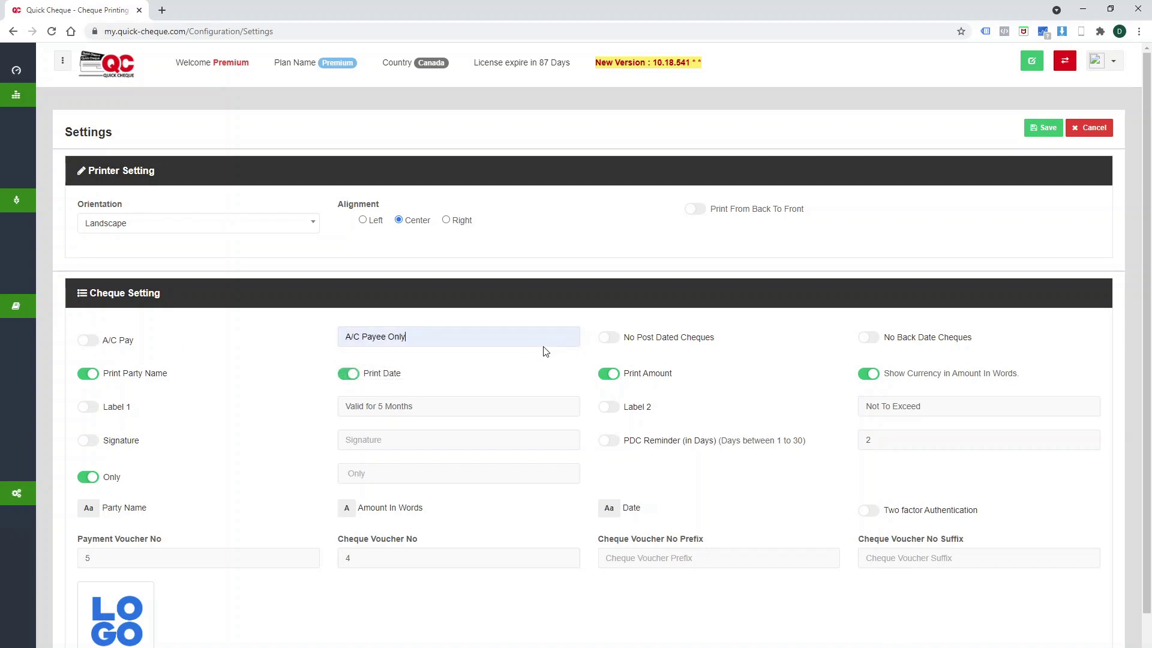
Try the No Post Dated, No Back Date and Print Party Name toggles, leaving them unchanged.
click(618, 341)
click(617, 341)
click(879, 343)
click(878, 343)
click(98, 378)
click(98, 378)
Turn on the PDC reminder at 7 days and enable two factor authentication.
click(619, 448)
double_click(871, 441)
text(7)
click(868, 512)
Go to the Home dashboard, inspect the post-dated cheque charts, and scroll through the WithDraw and Deposit tables.
click(33, 72)
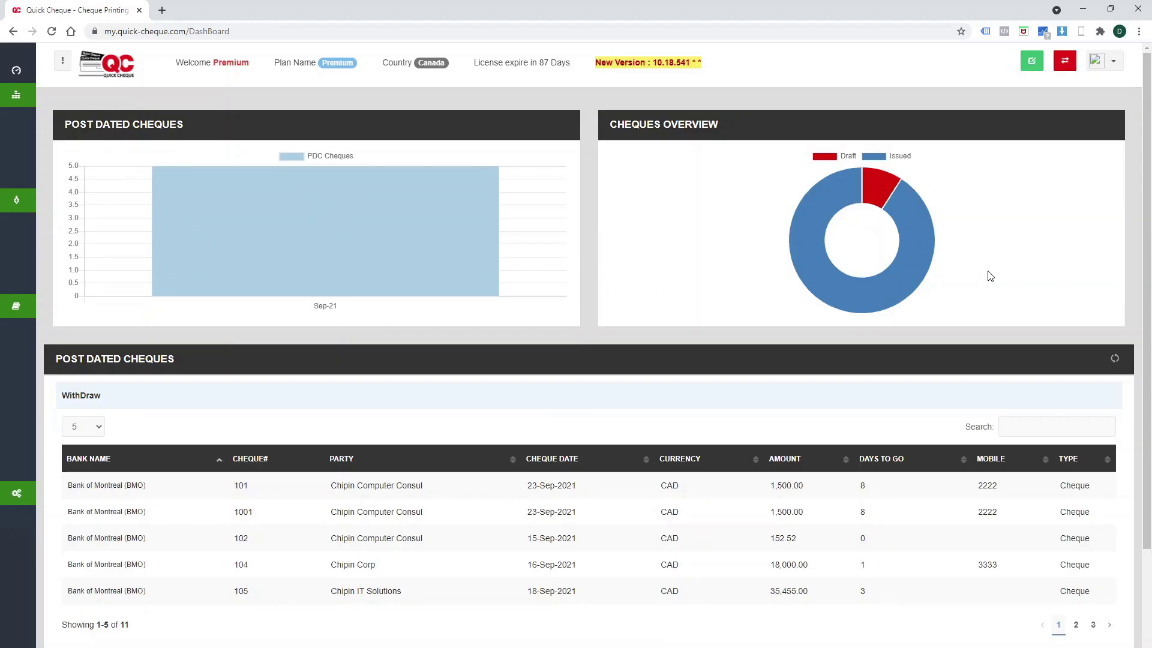
mouse_move(808, 227)
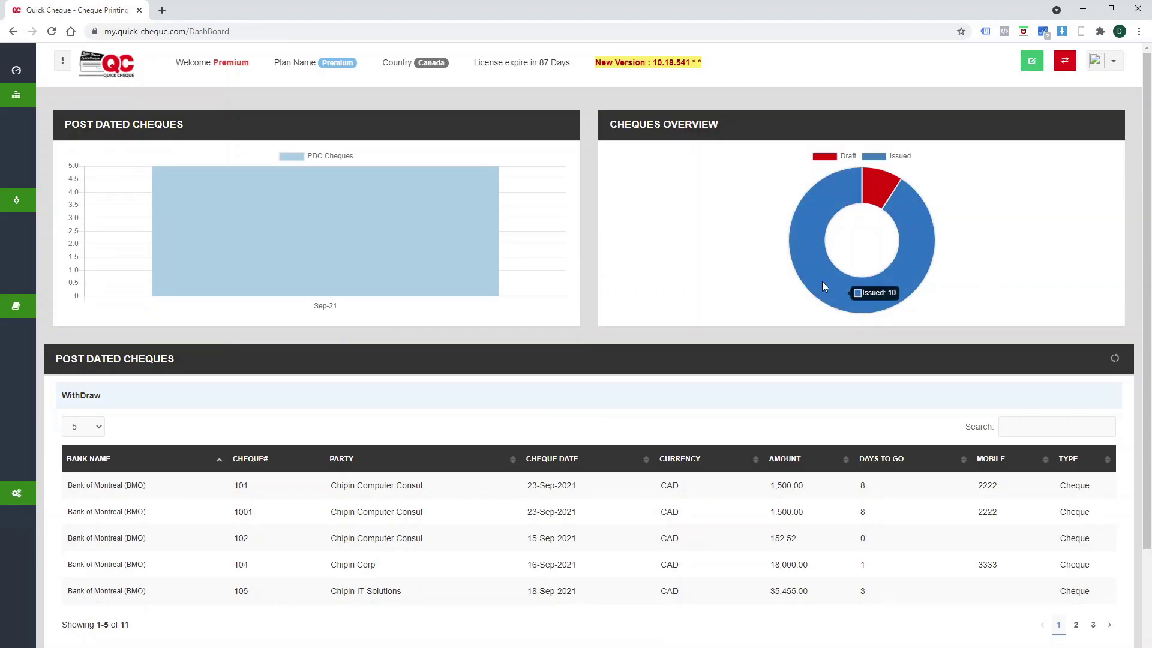
mouse_move(875, 184)
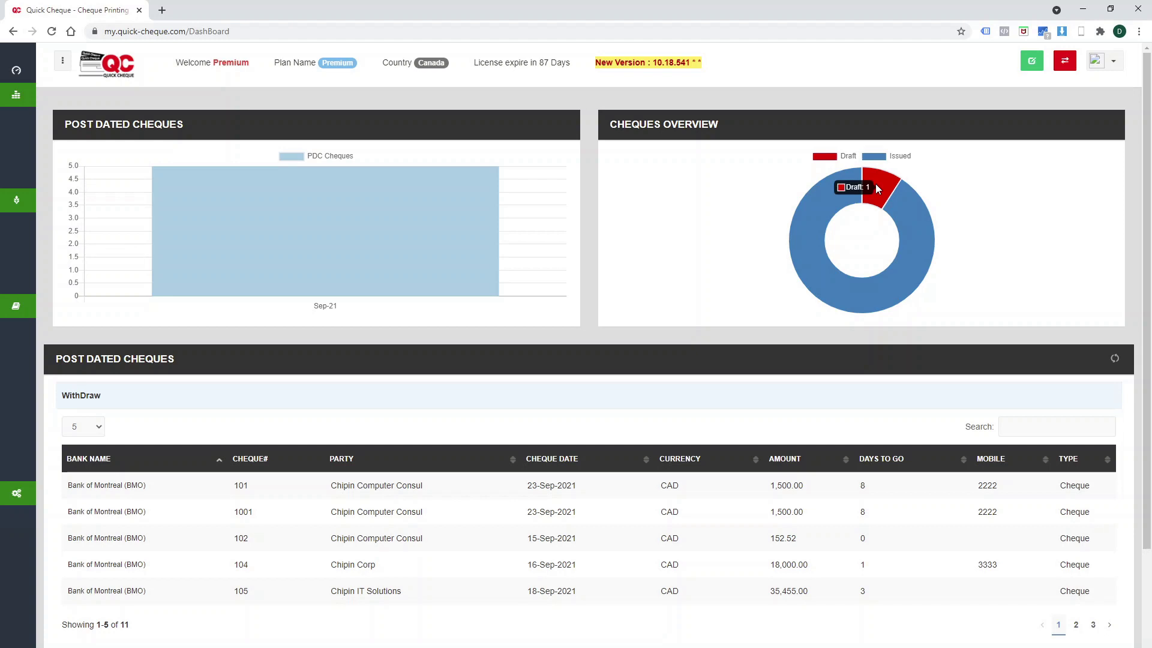
mouse_move(234, 198)
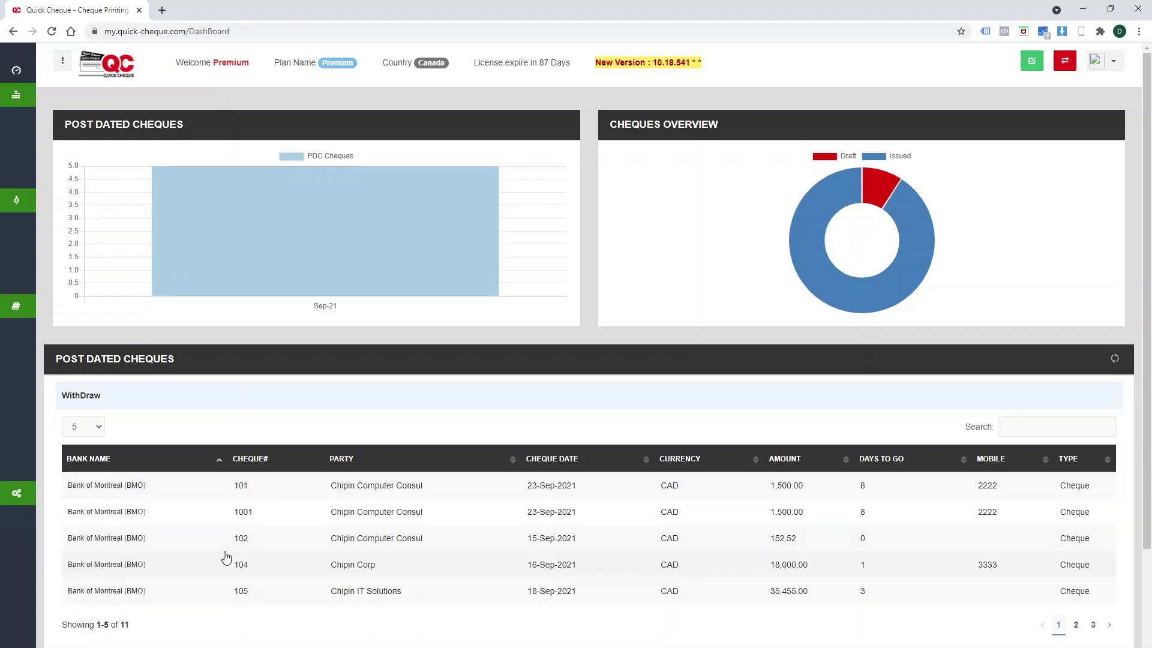
scroll(225, 559, down, 3)
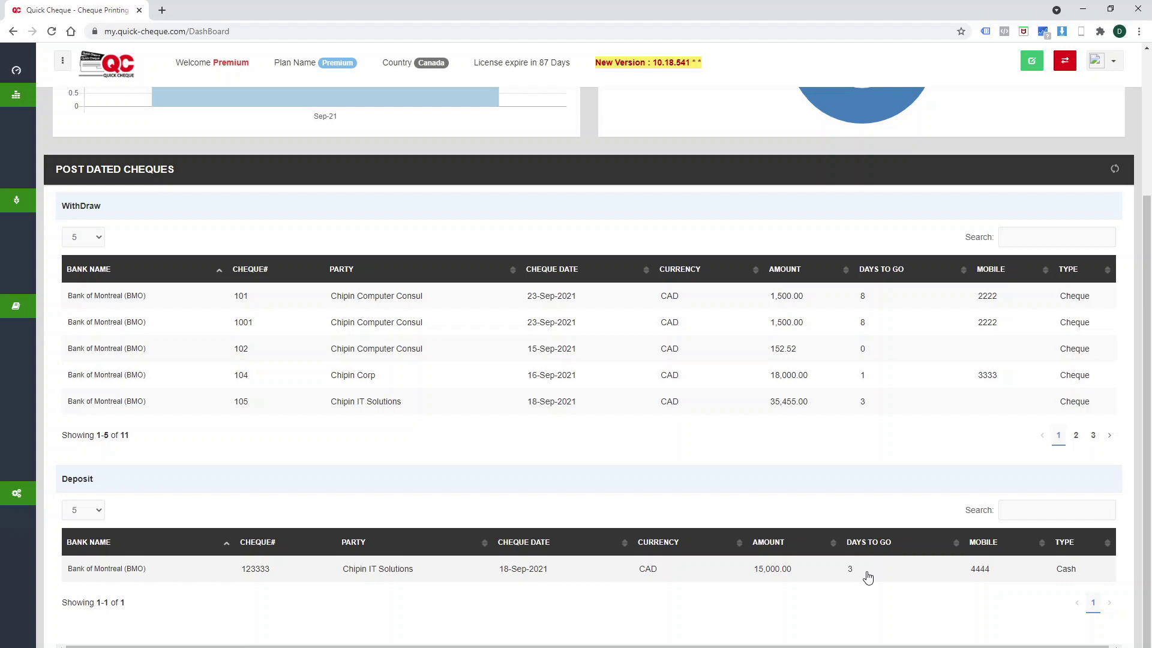
scroll(868, 577, up, 3)
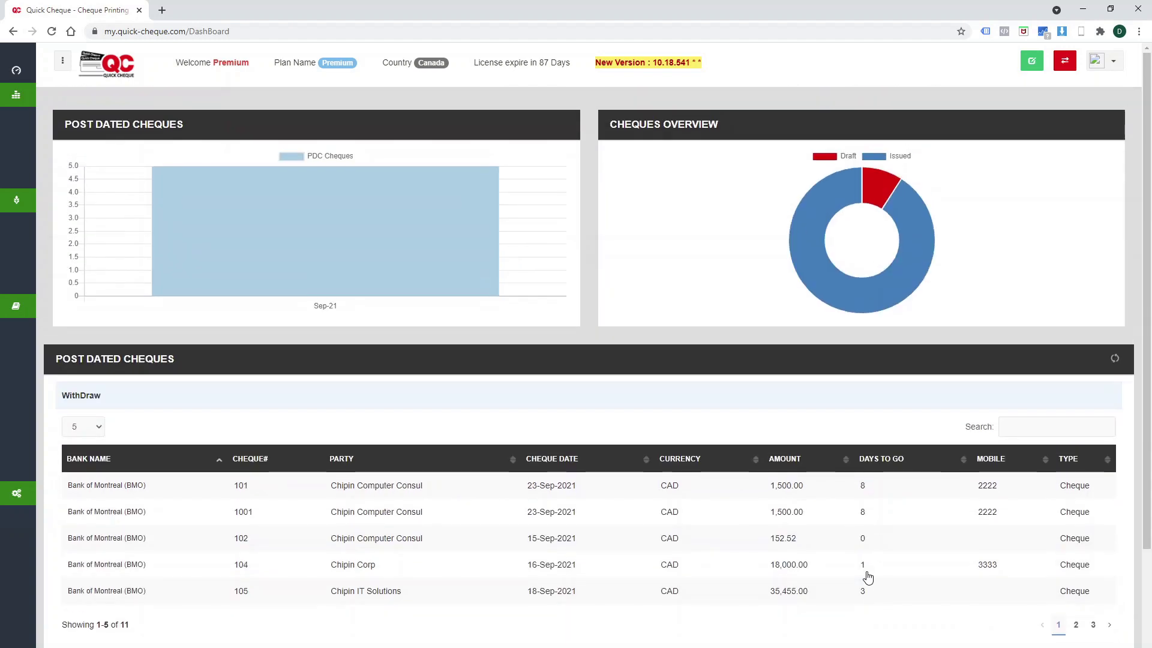
Open My Profile from the account menu and view the Change Password form.
click(1119, 62)
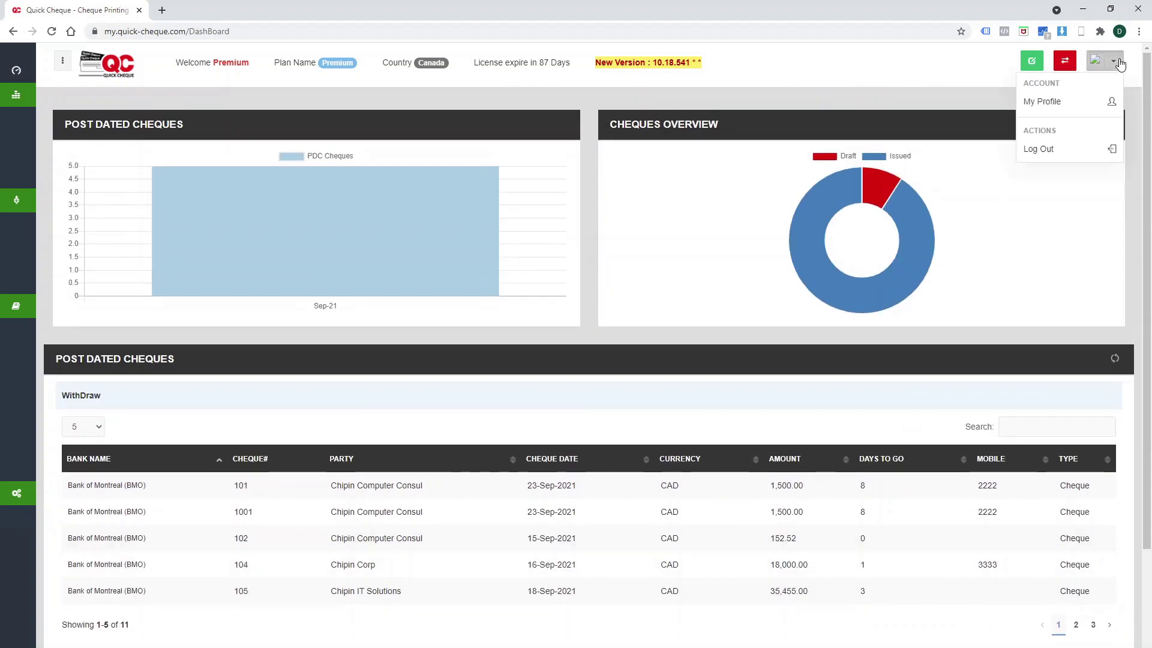
click(1096, 105)
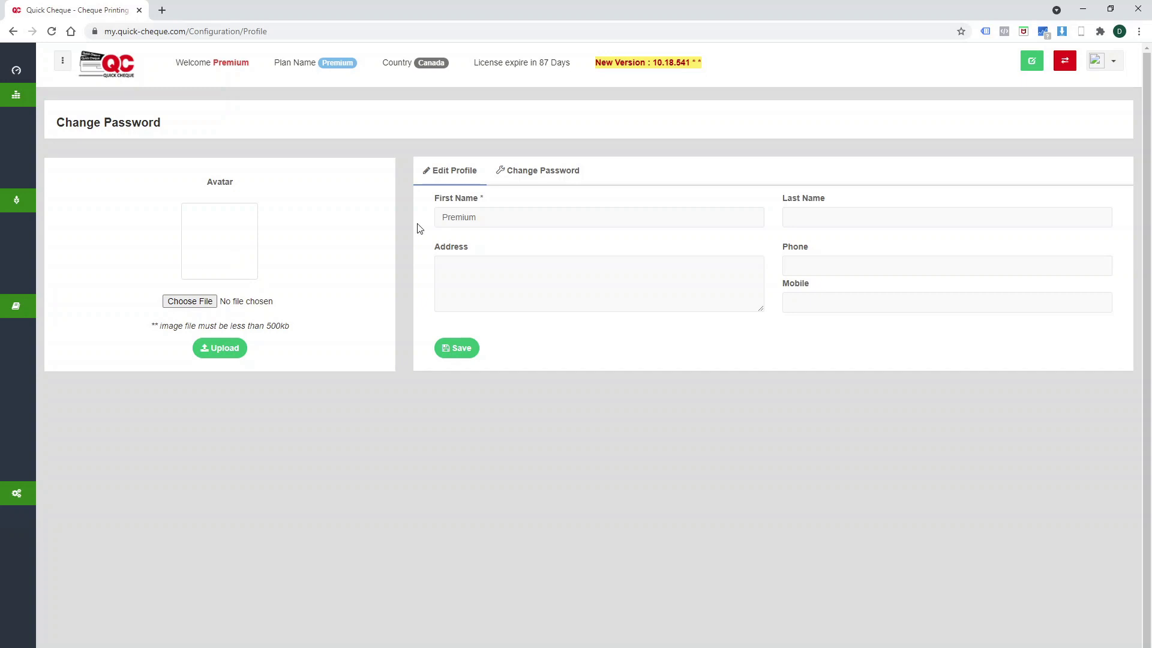
click(534, 177)
click(488, 218)
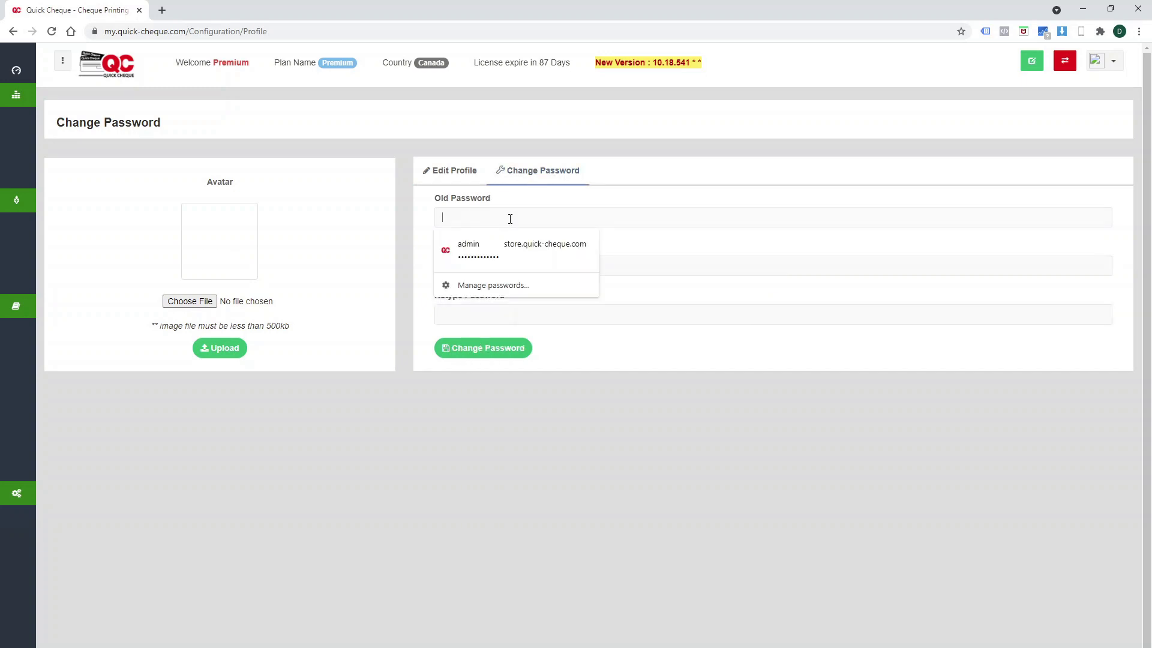
click(707, 247)
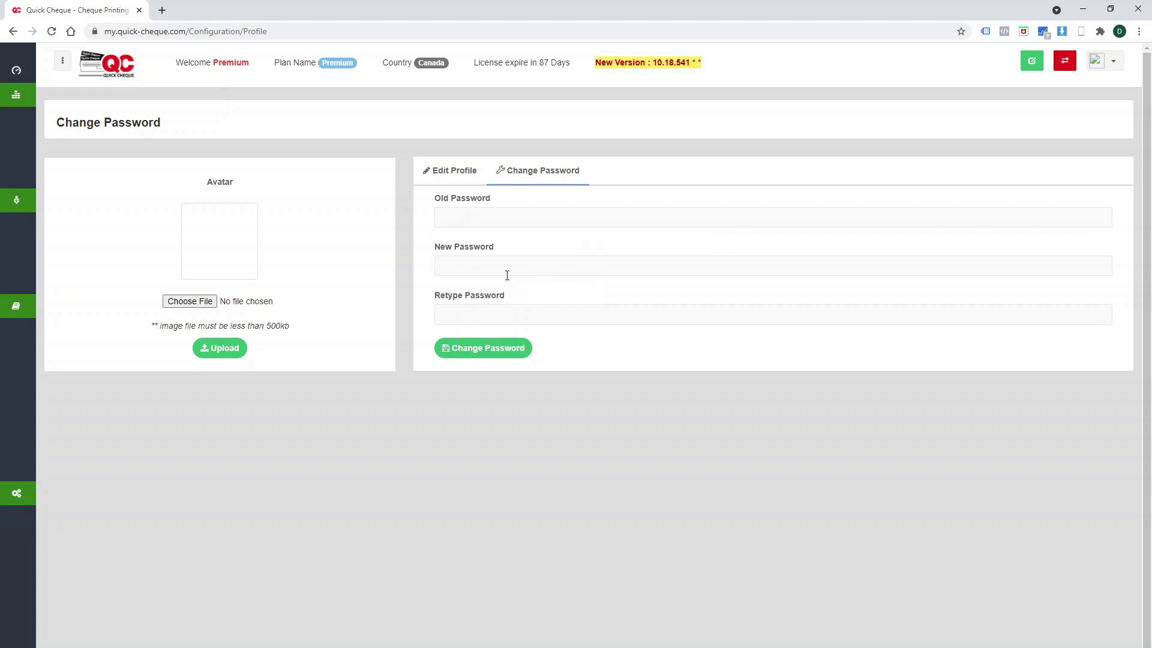
Look over the Edit Profile form, then switch to the quick-cheque.com website tab.
click(462, 174)
click(891, 218)
click(852, 198)
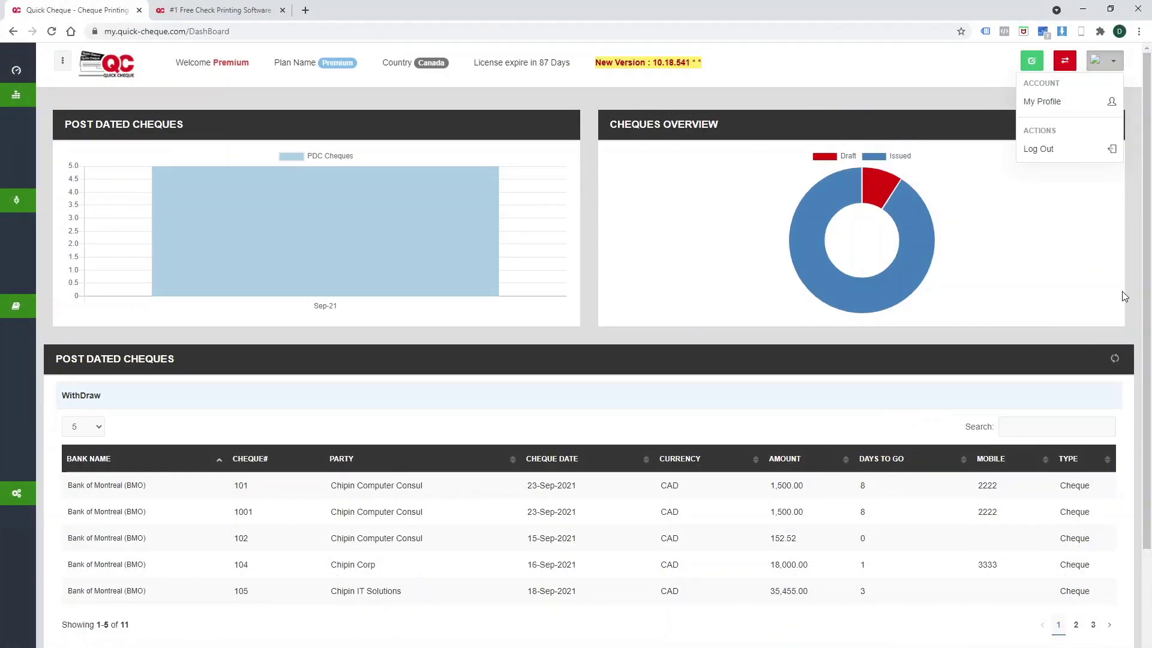
click(1124, 296)
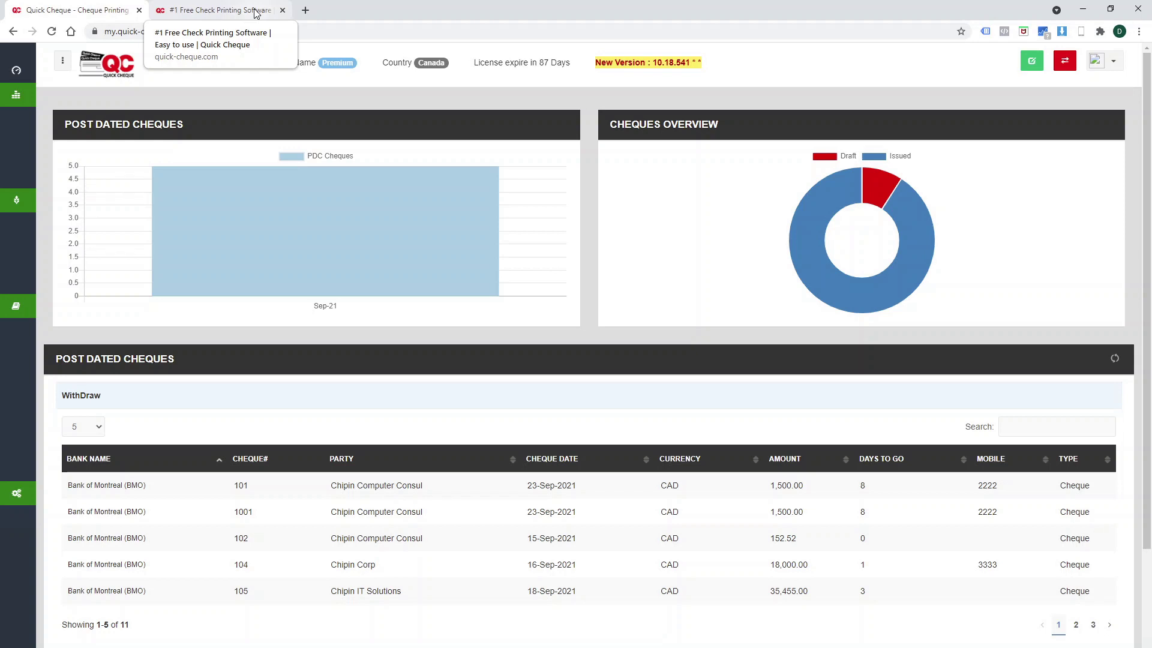
click(256, 13)
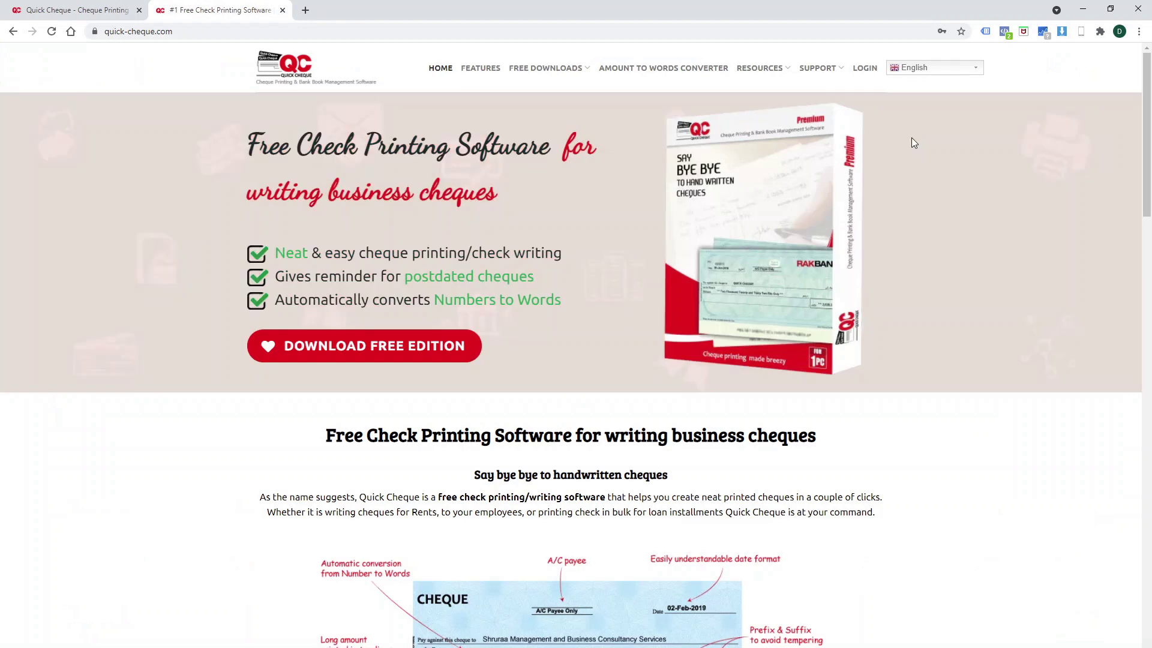
mouse_move(811, 78)
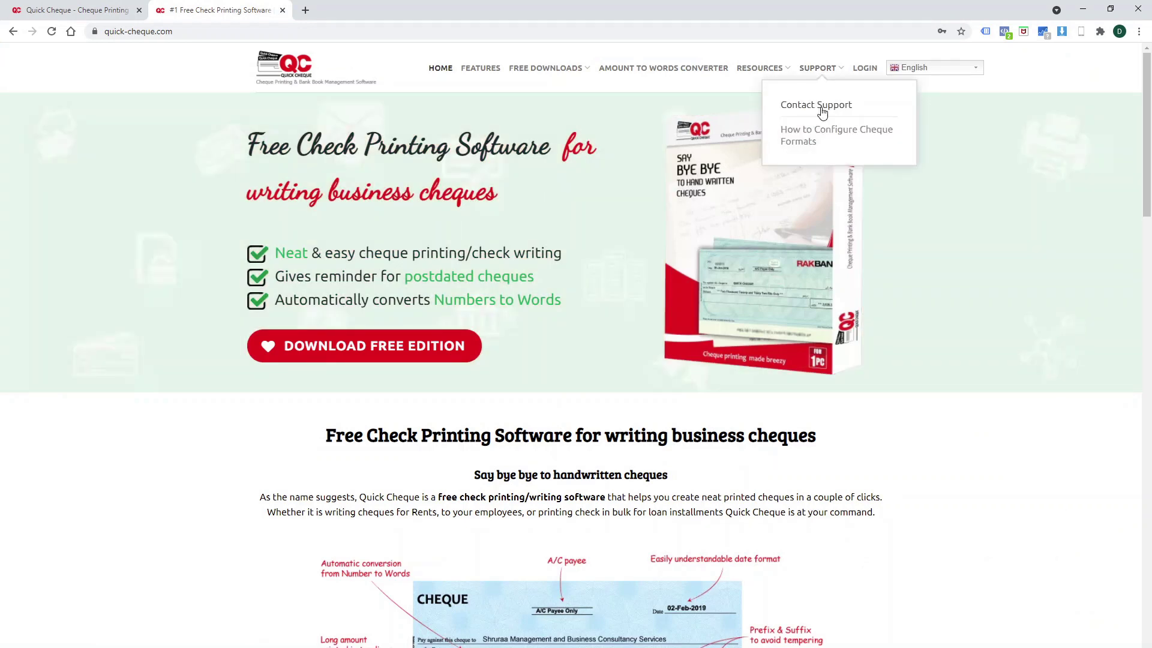